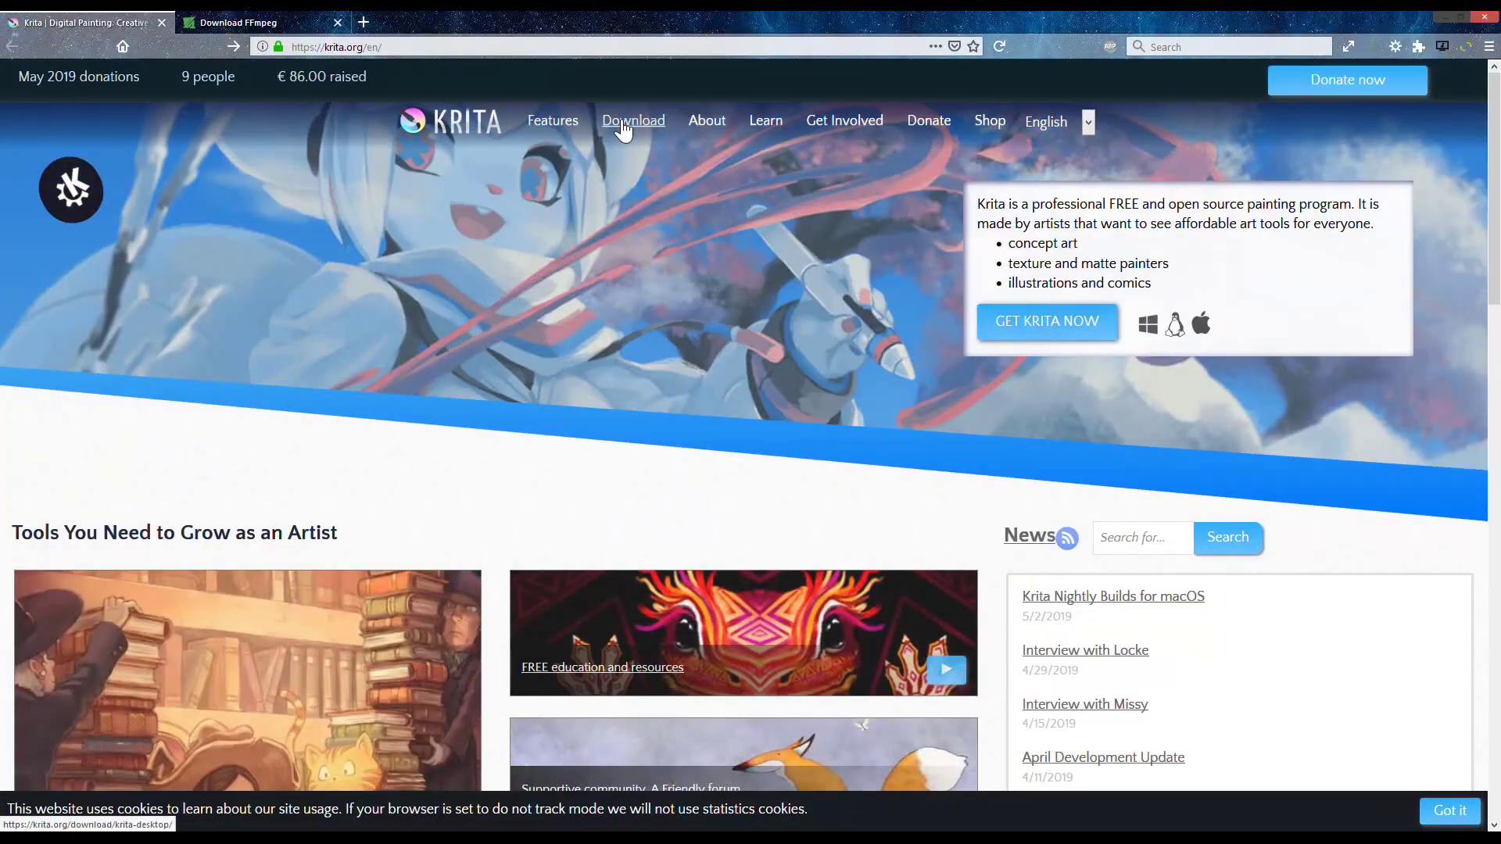
# Go from the Krita download page to the Krita 4.1 Manual at docs.krita.org.
pyautogui.click(623, 132)
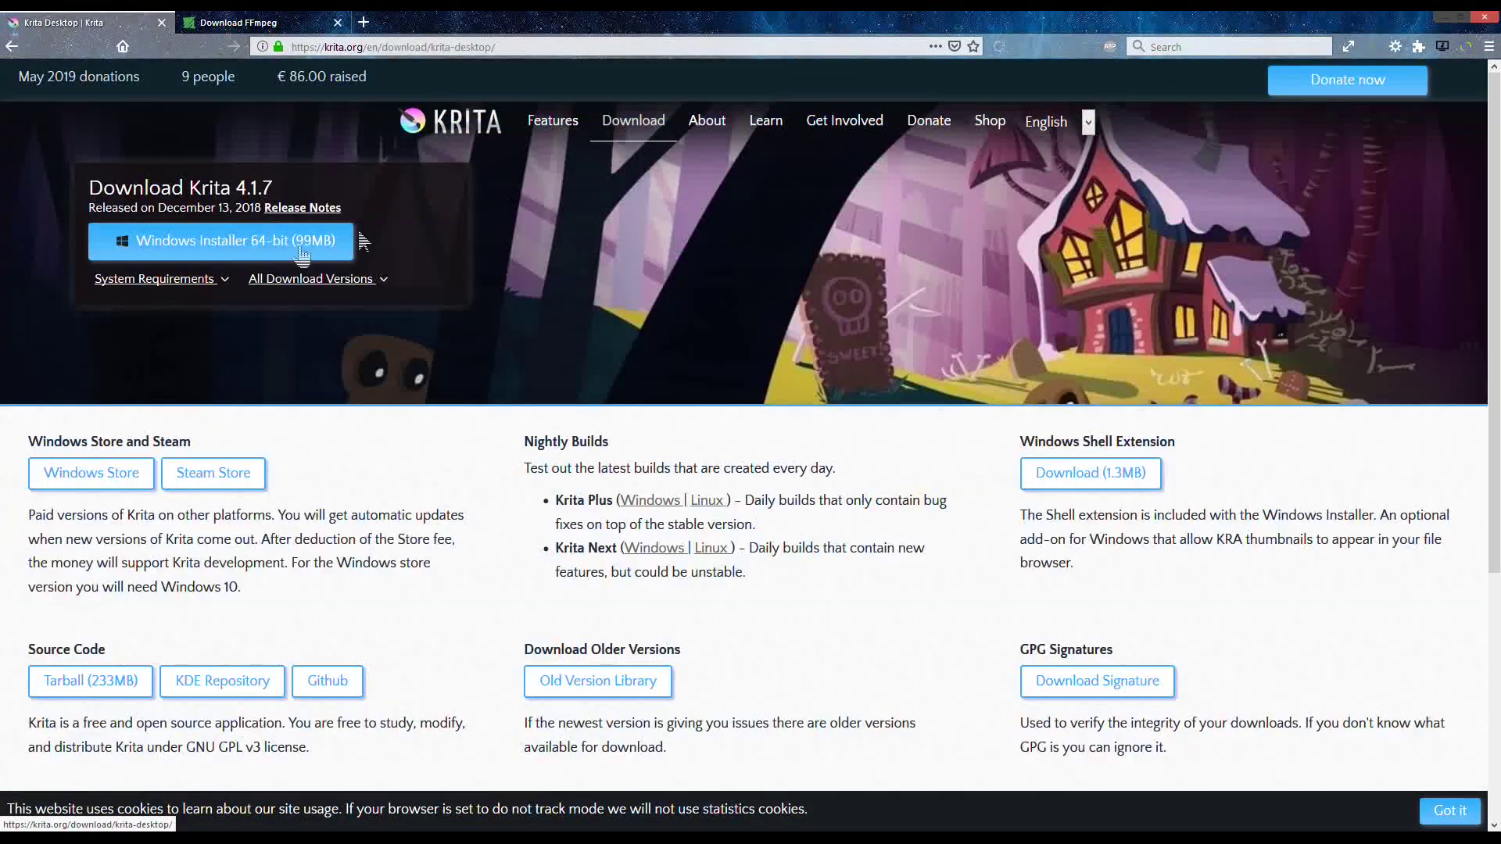
pyautogui.click(770, 131)
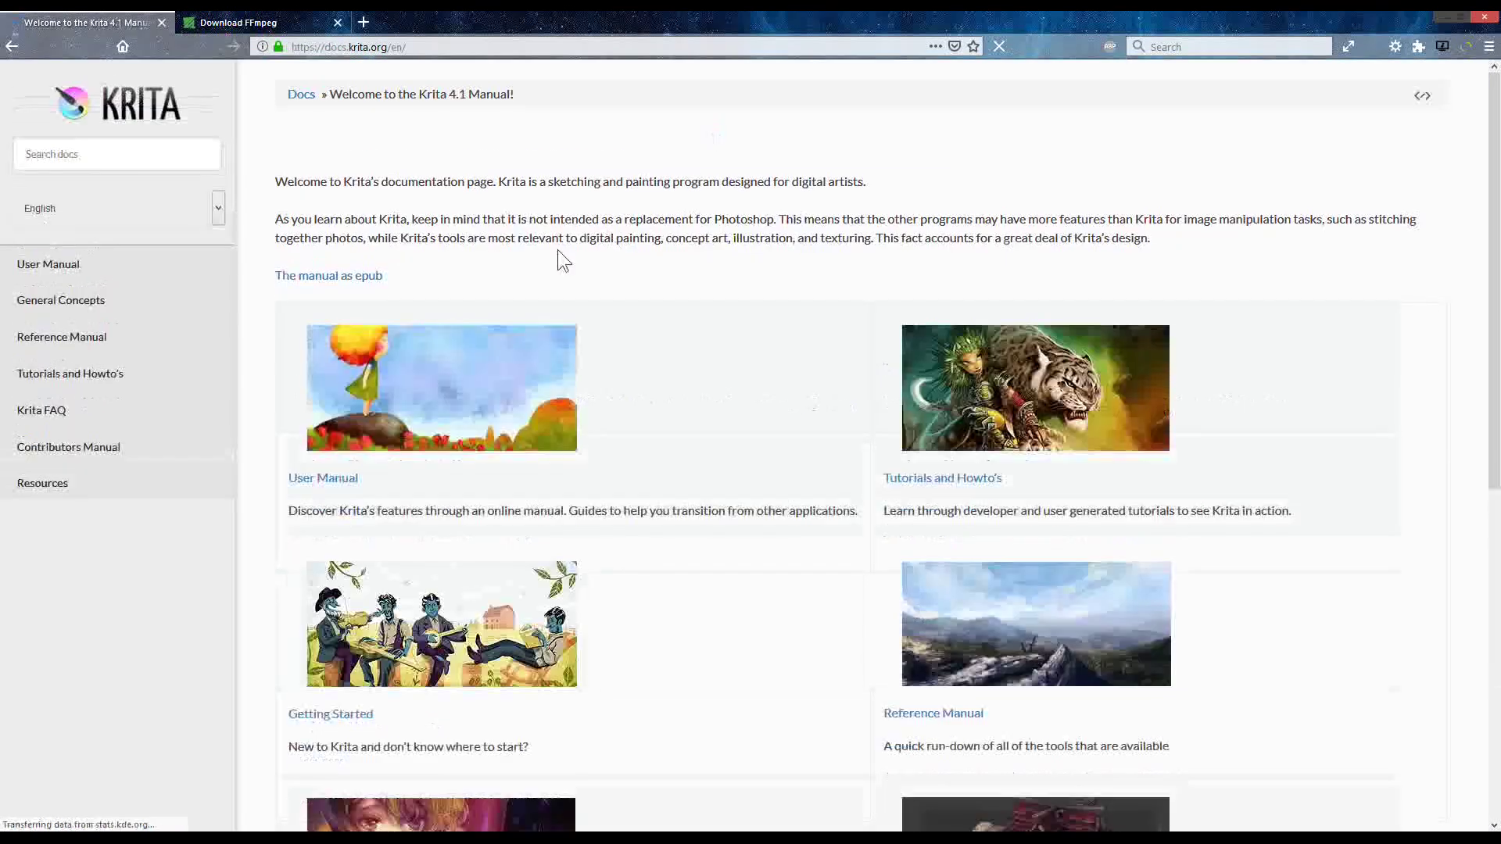
pyautogui.click(82, 153)
pyautogui.click(491, 194)
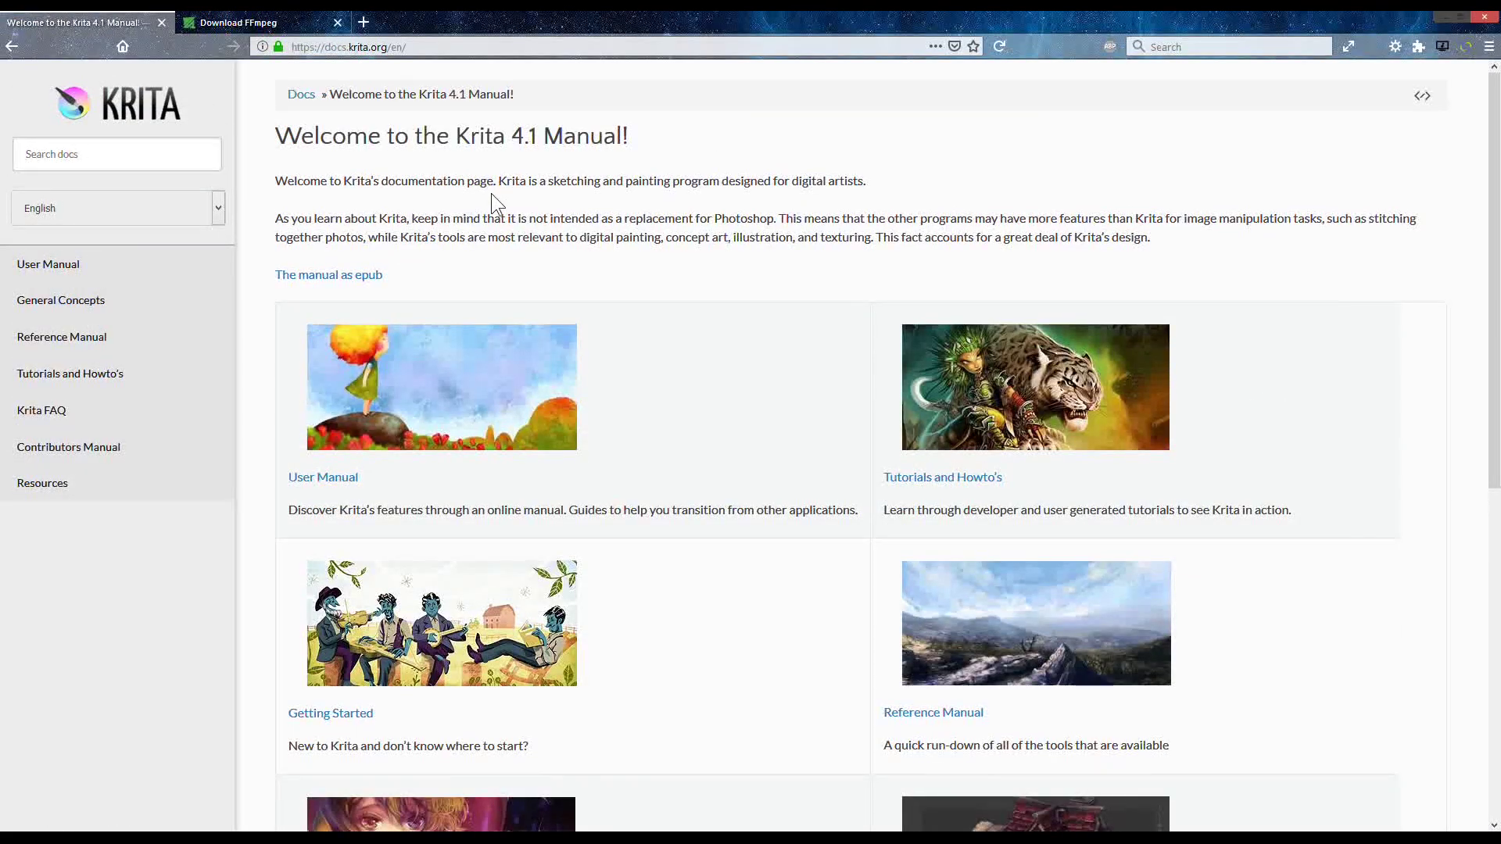
pyautogui.scroll(-10, 491, 194)
pyautogui.scroll(10, 490, 190)
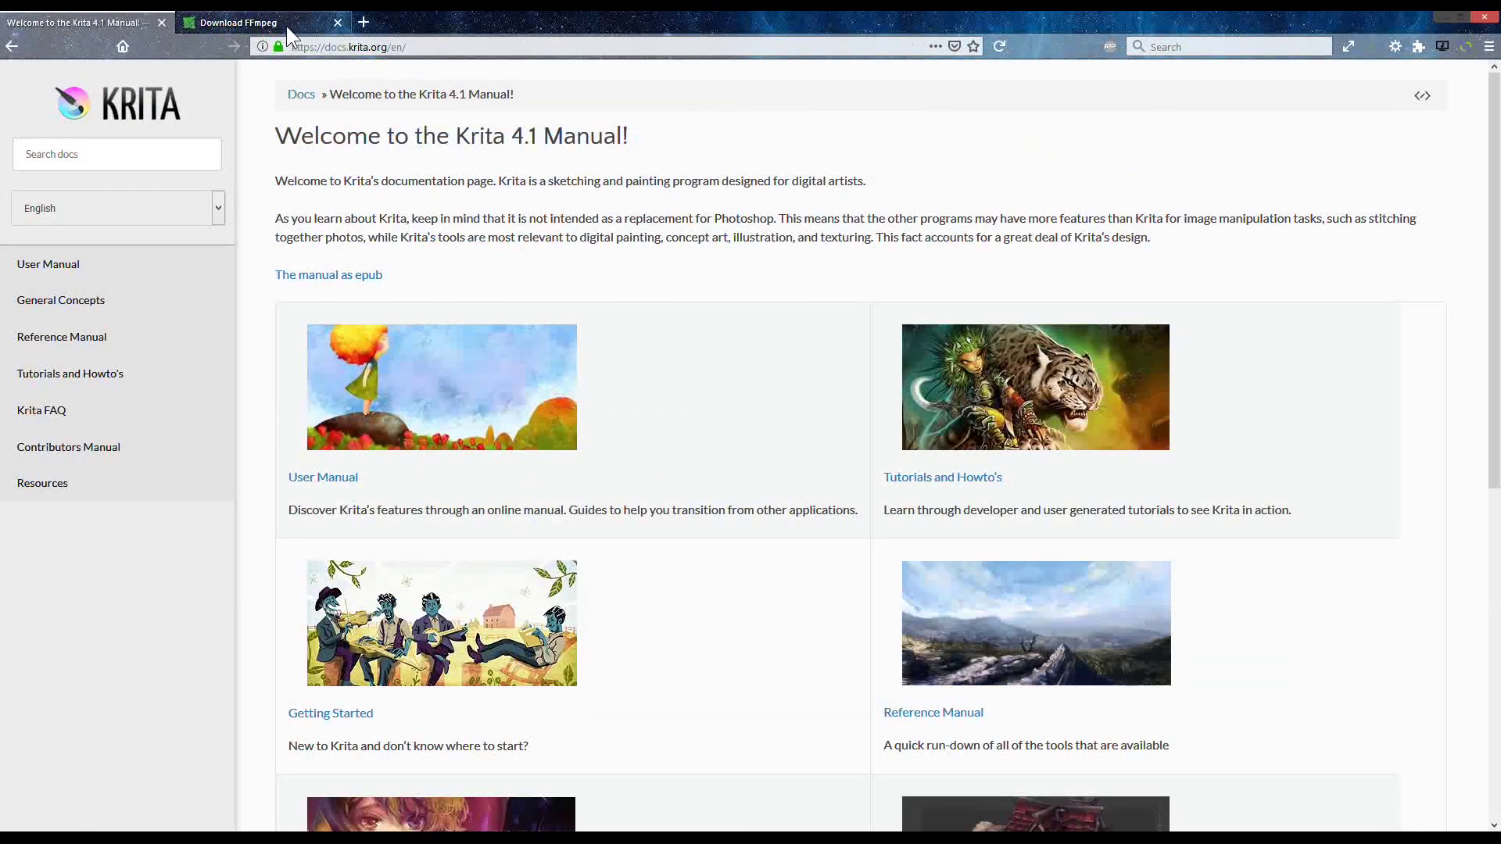
# Reach the Zeranoe FFmpeg Windows builds page and select release version 4.1.3.
pyautogui.click(286, 25)
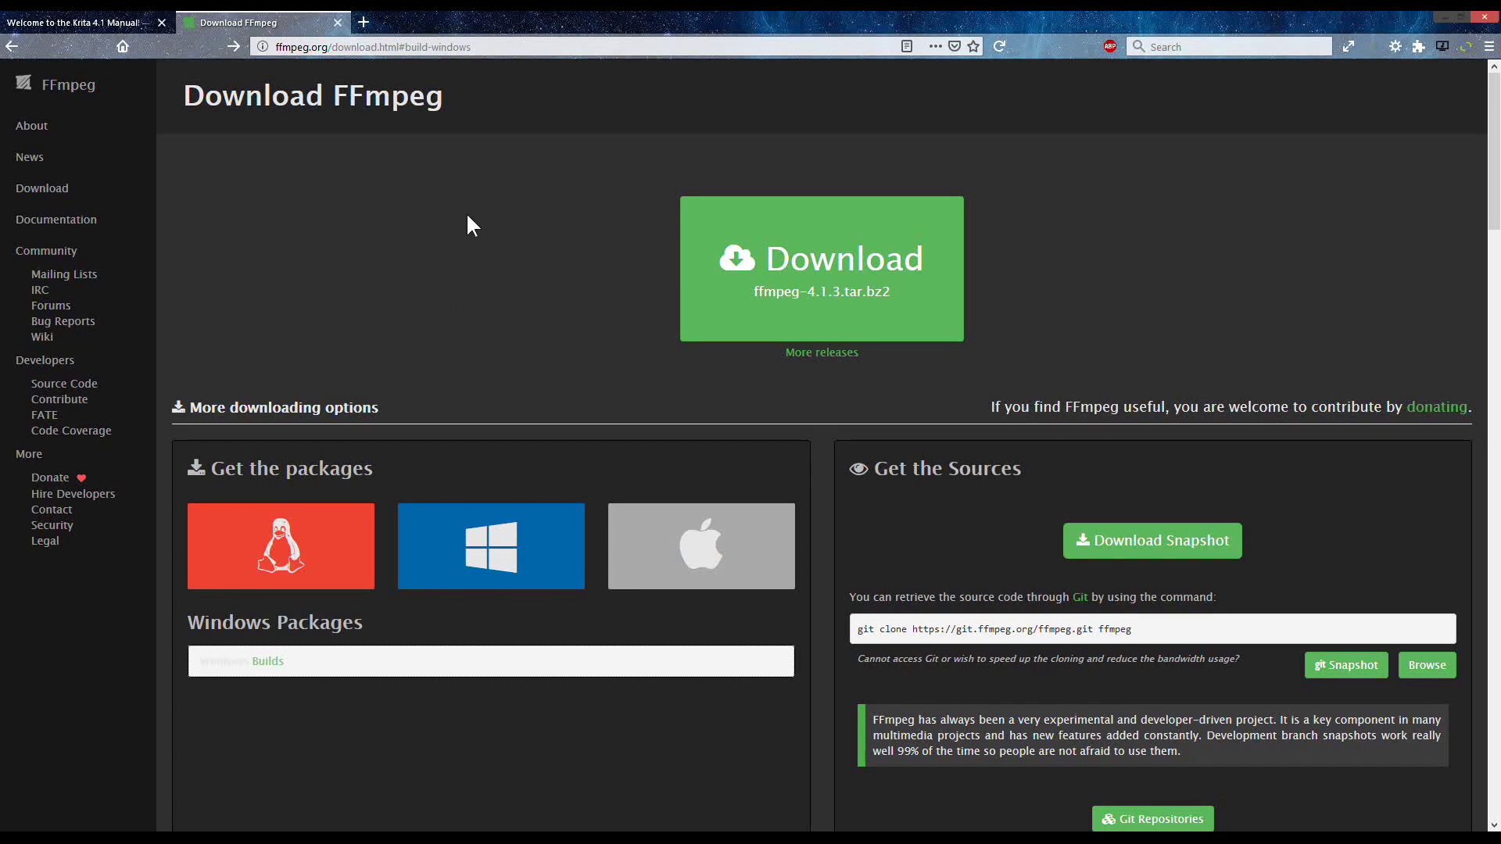
pyautogui.click(490, 564)
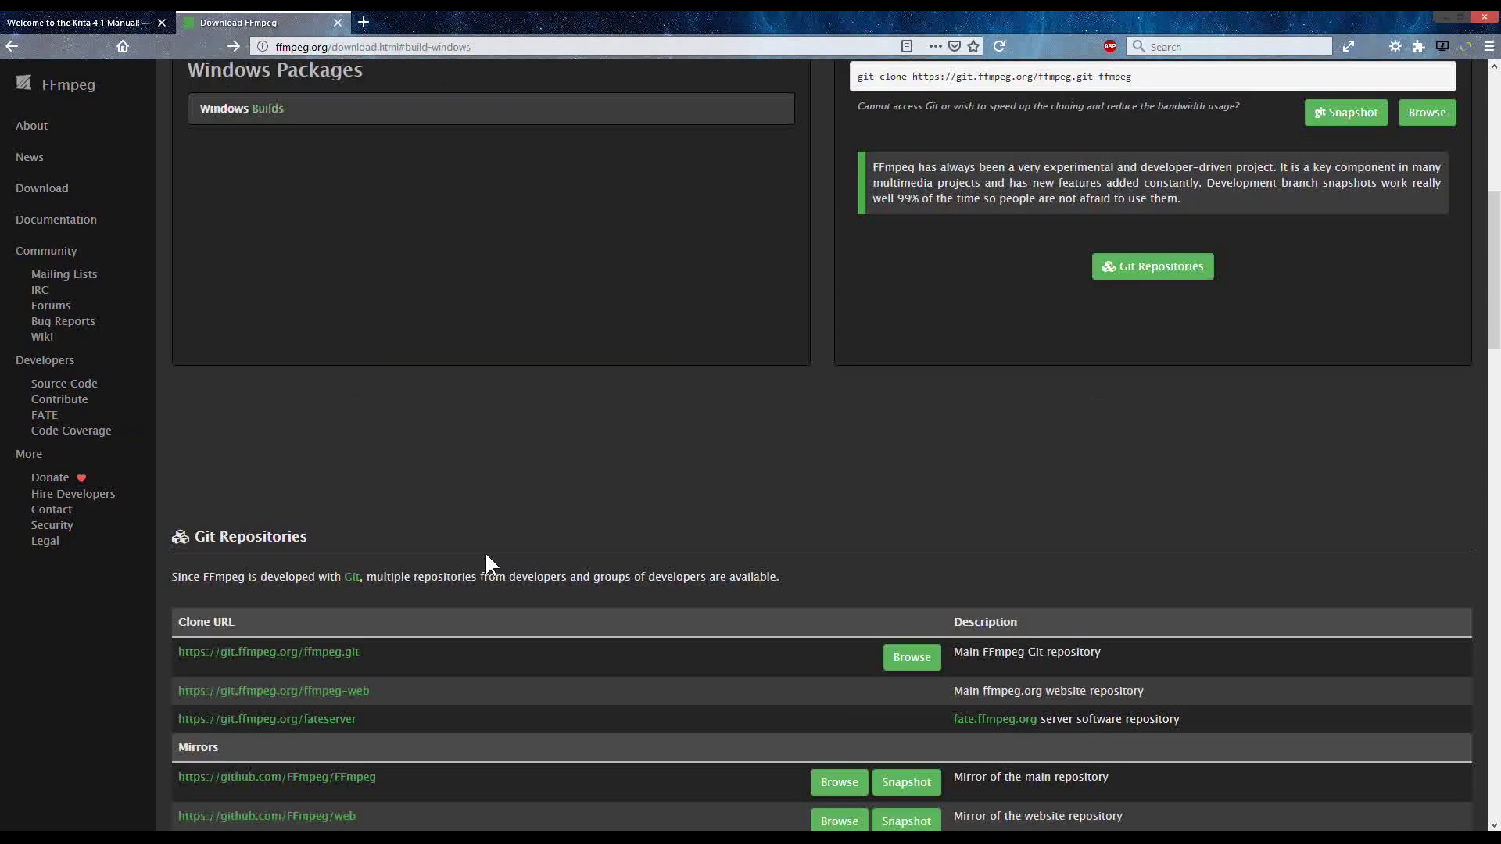
pyautogui.click(252, 108)
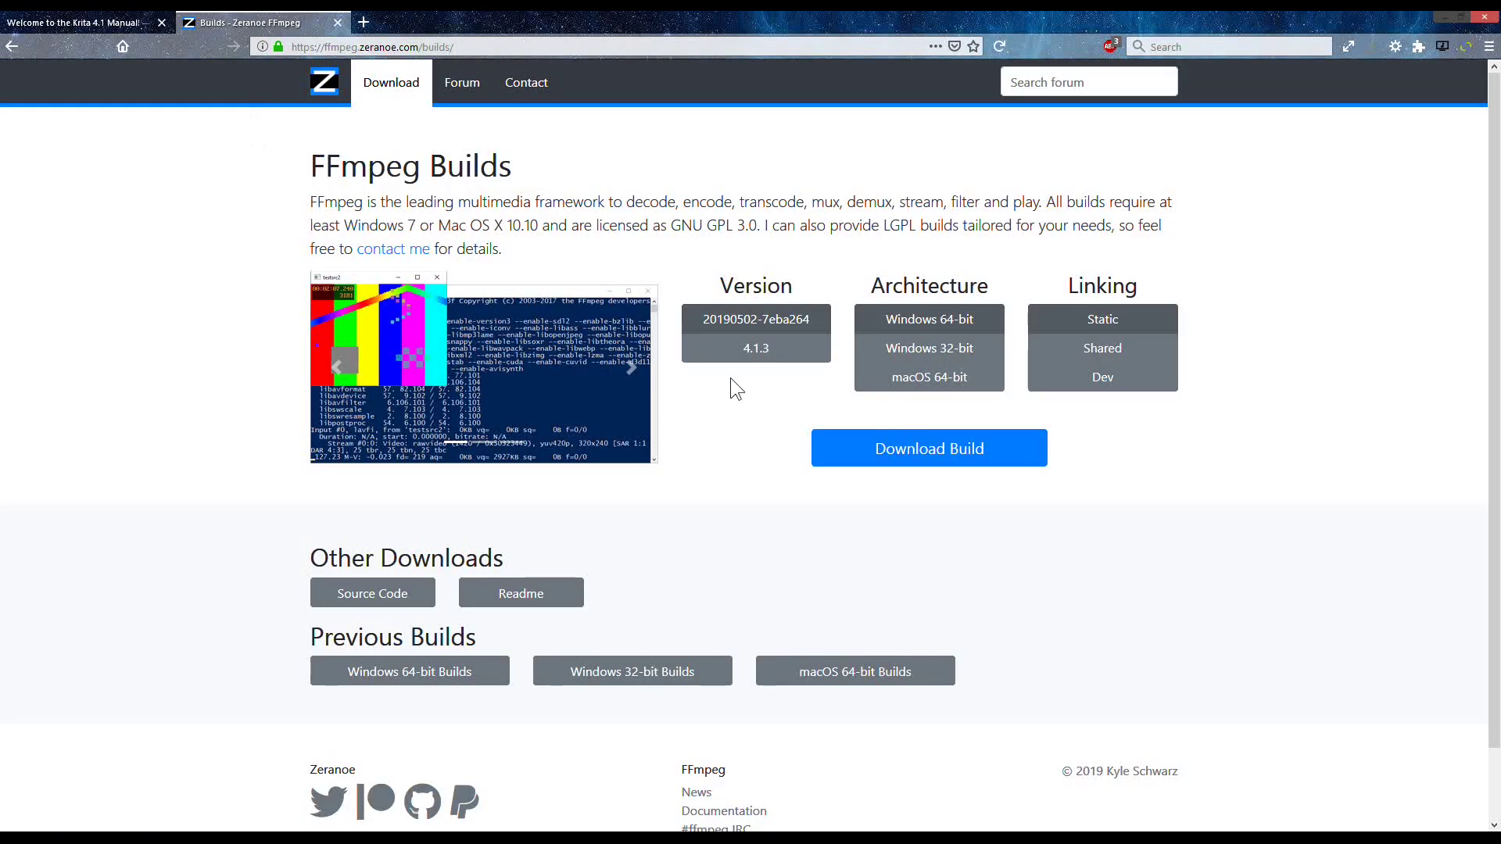
pyautogui.click(764, 355)
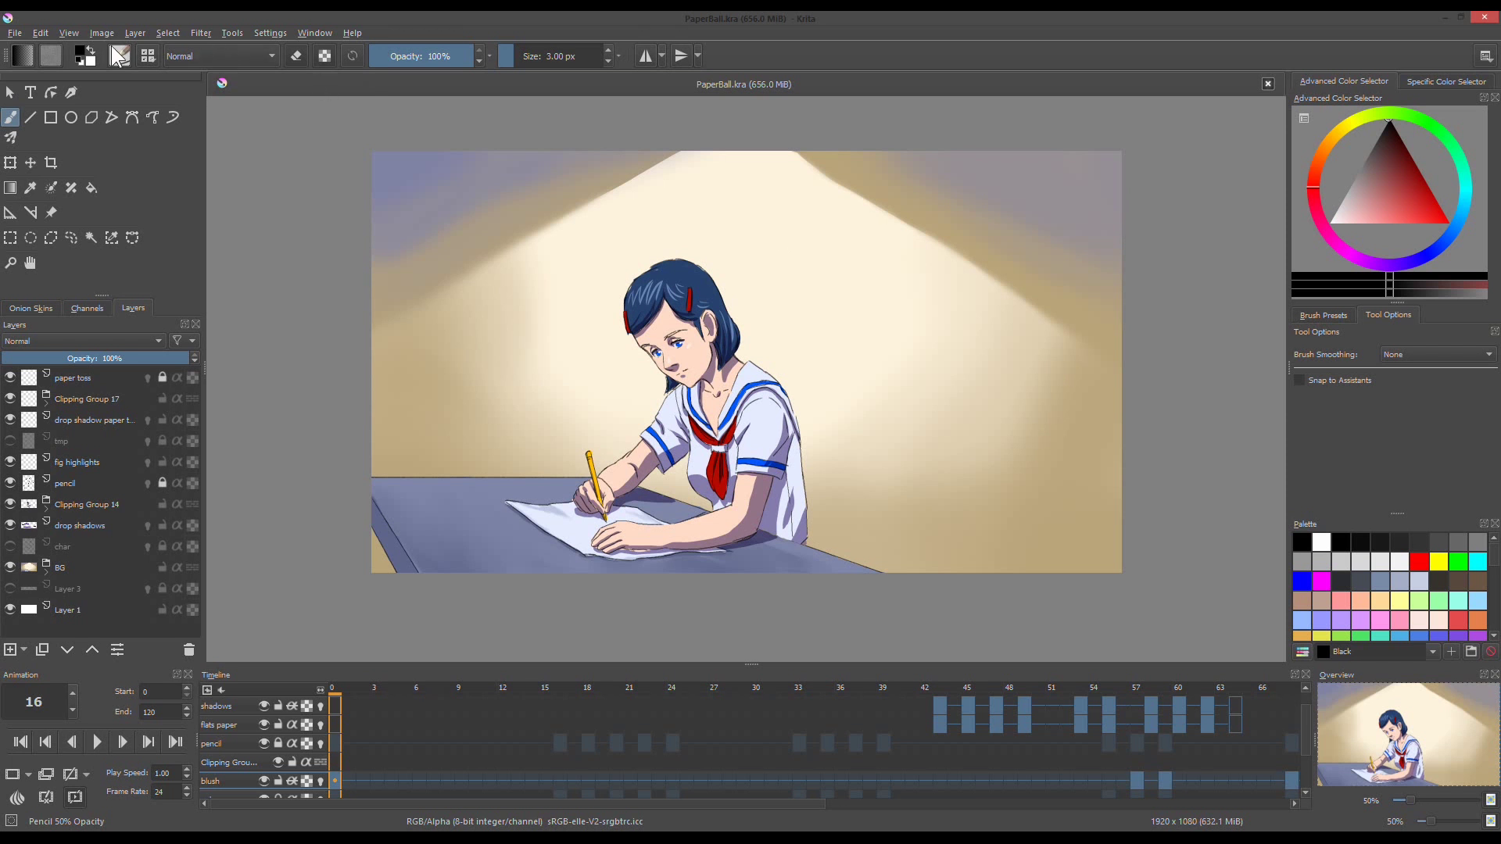
# Render frames 0–120 as an image/png sequence into C:/tmp/paper balls, overwriting old frames.
pyautogui.click(19, 31)
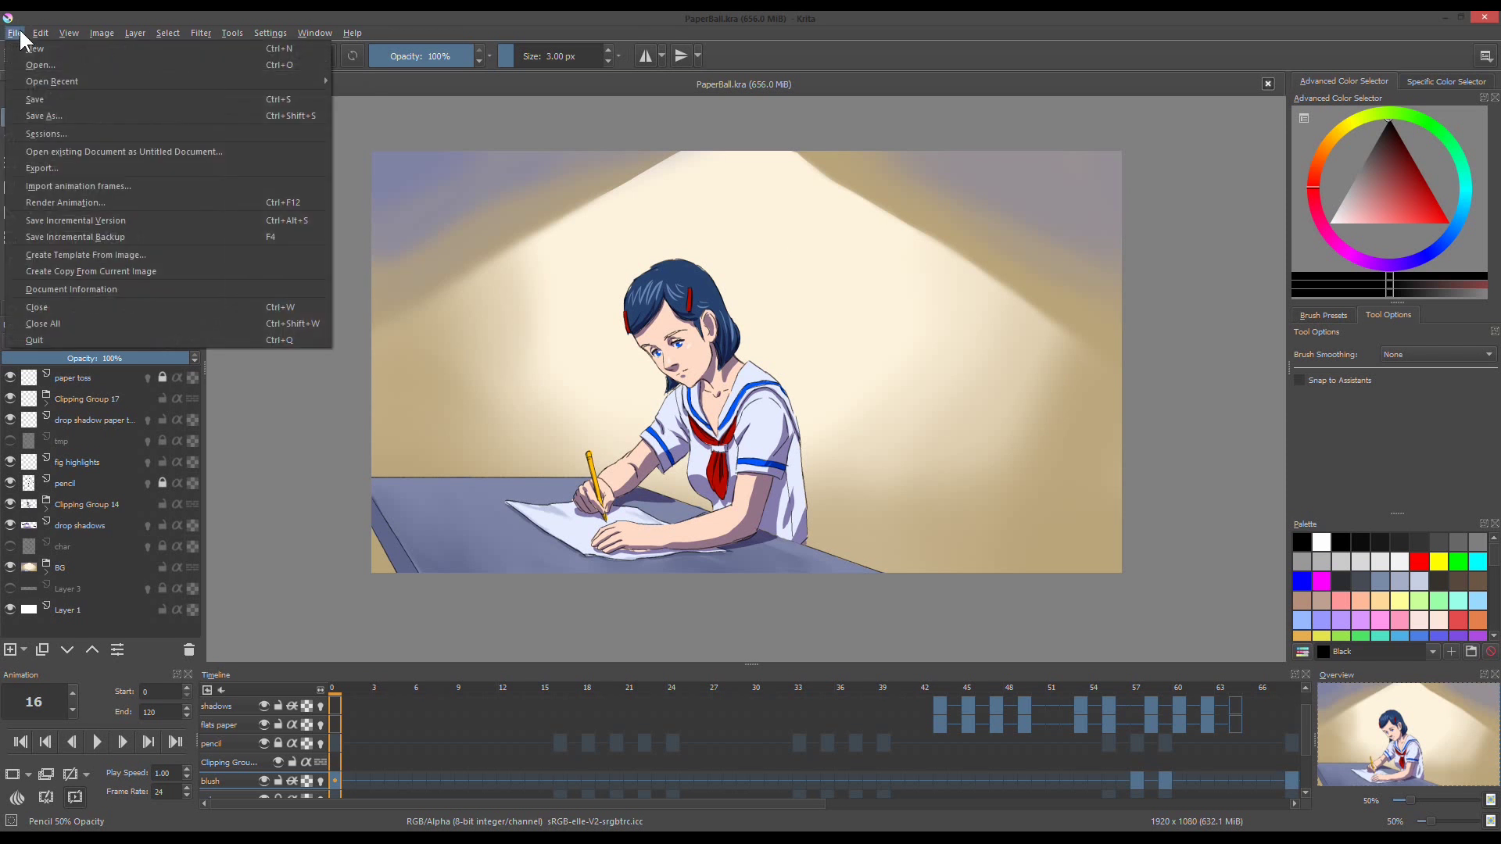
pyautogui.click(72, 202)
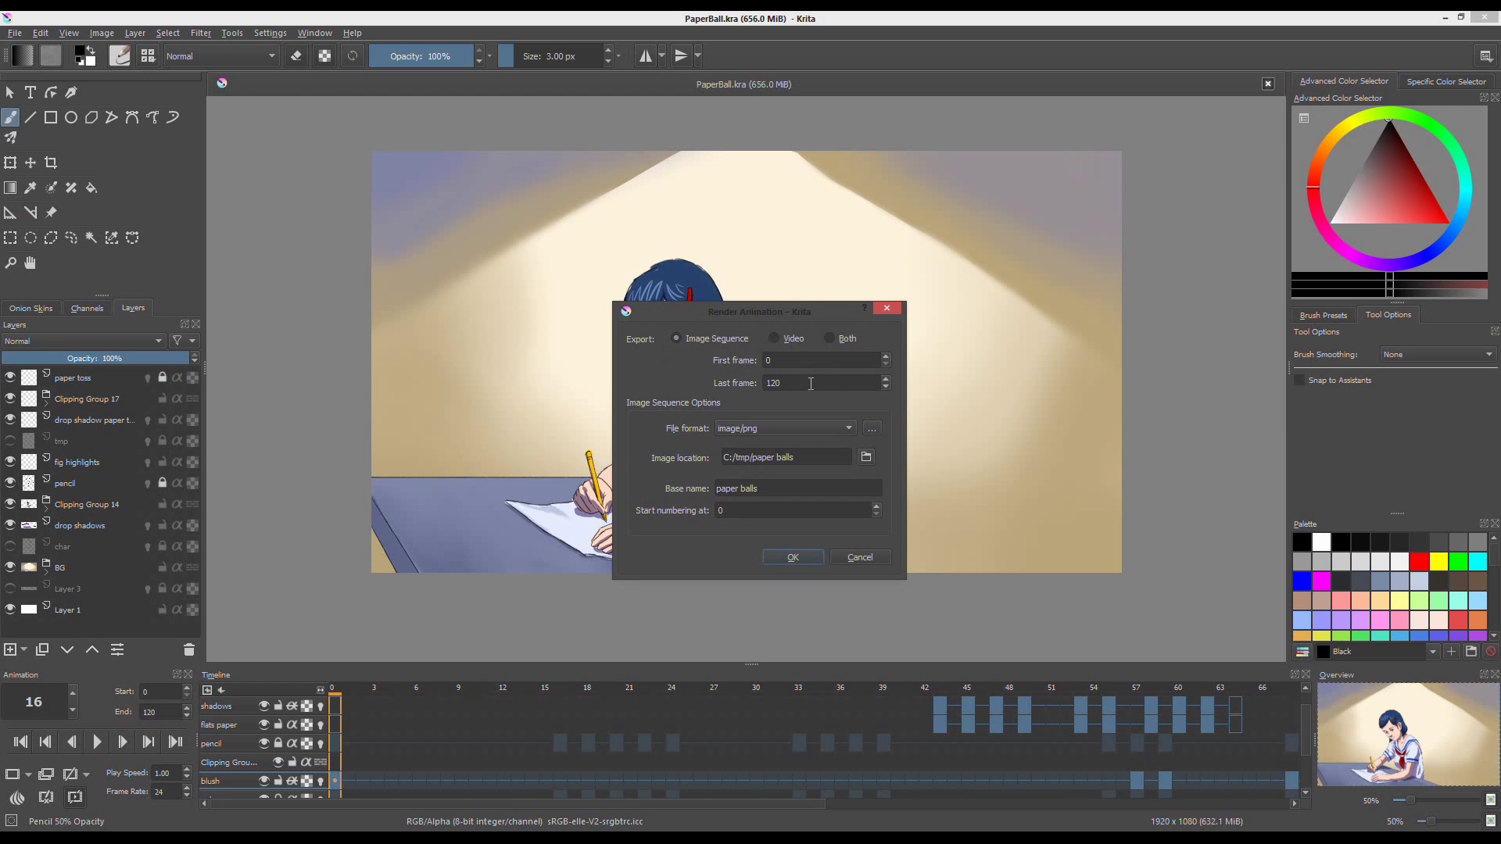
pyautogui.click(785, 431)
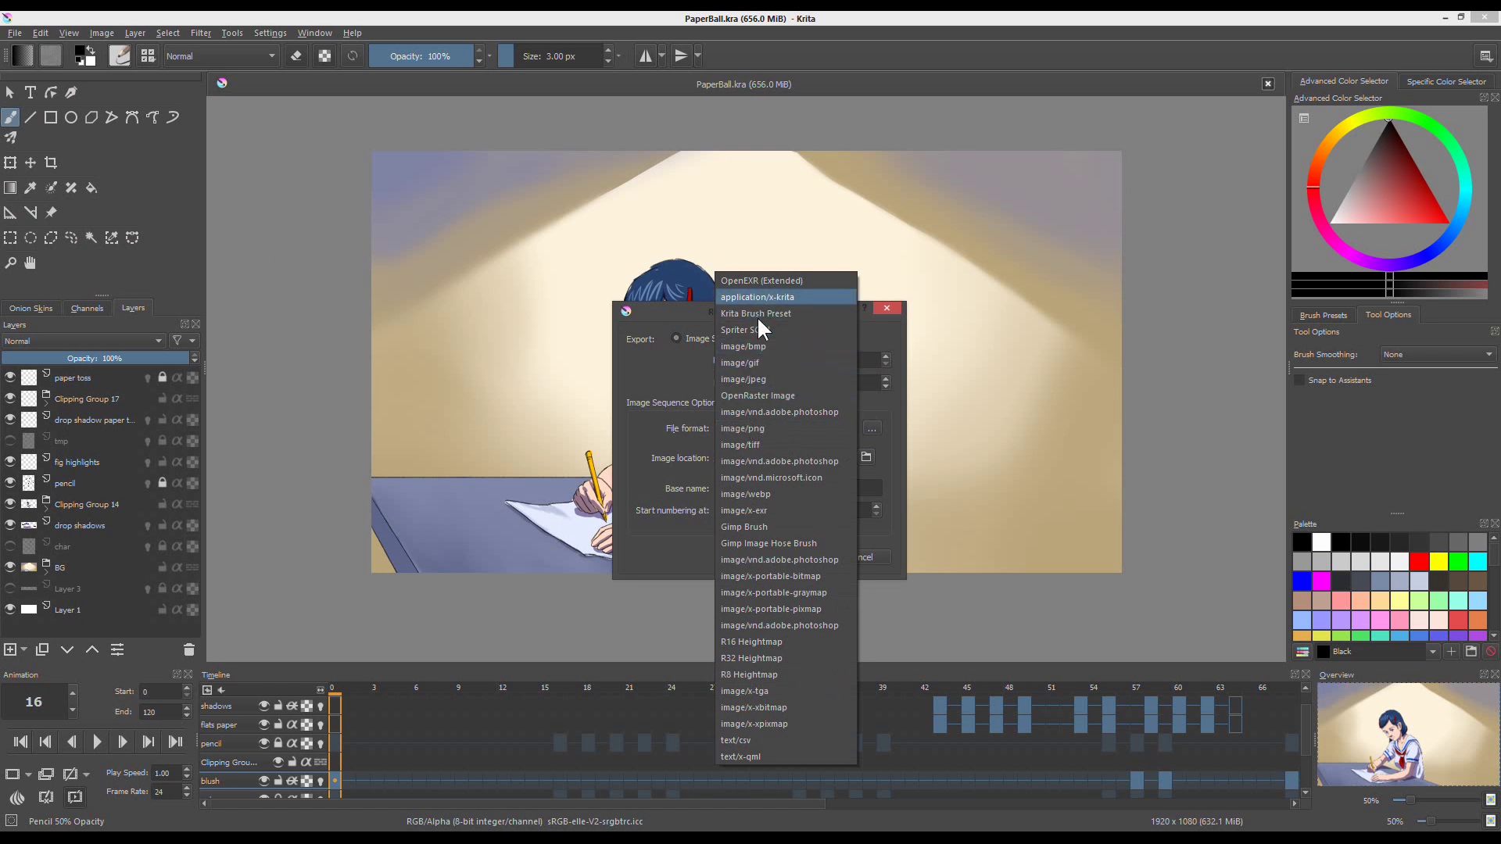
pyautogui.click(761, 436)
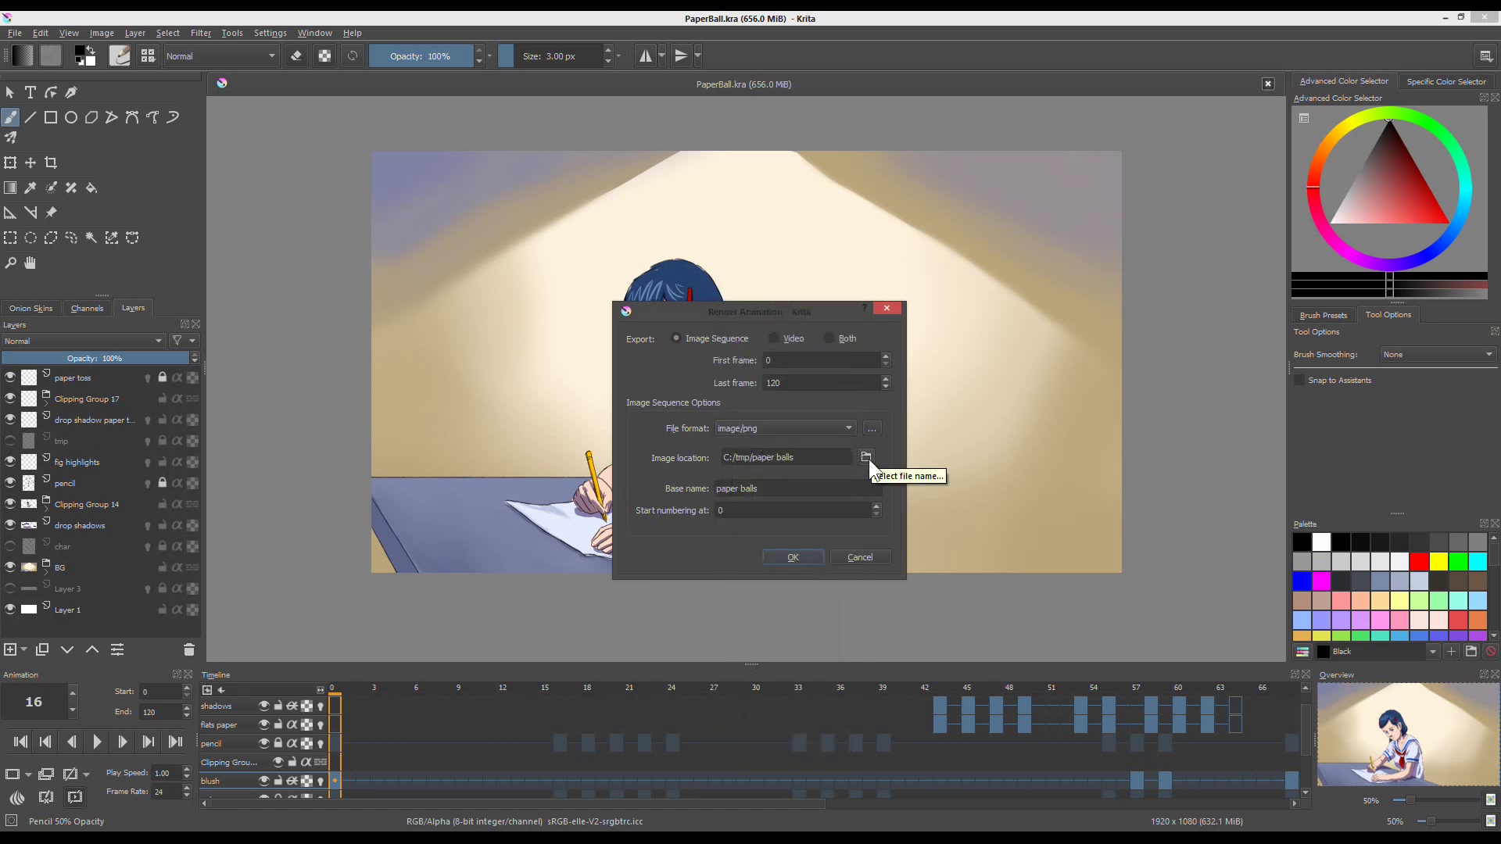
pyautogui.click(778, 556)
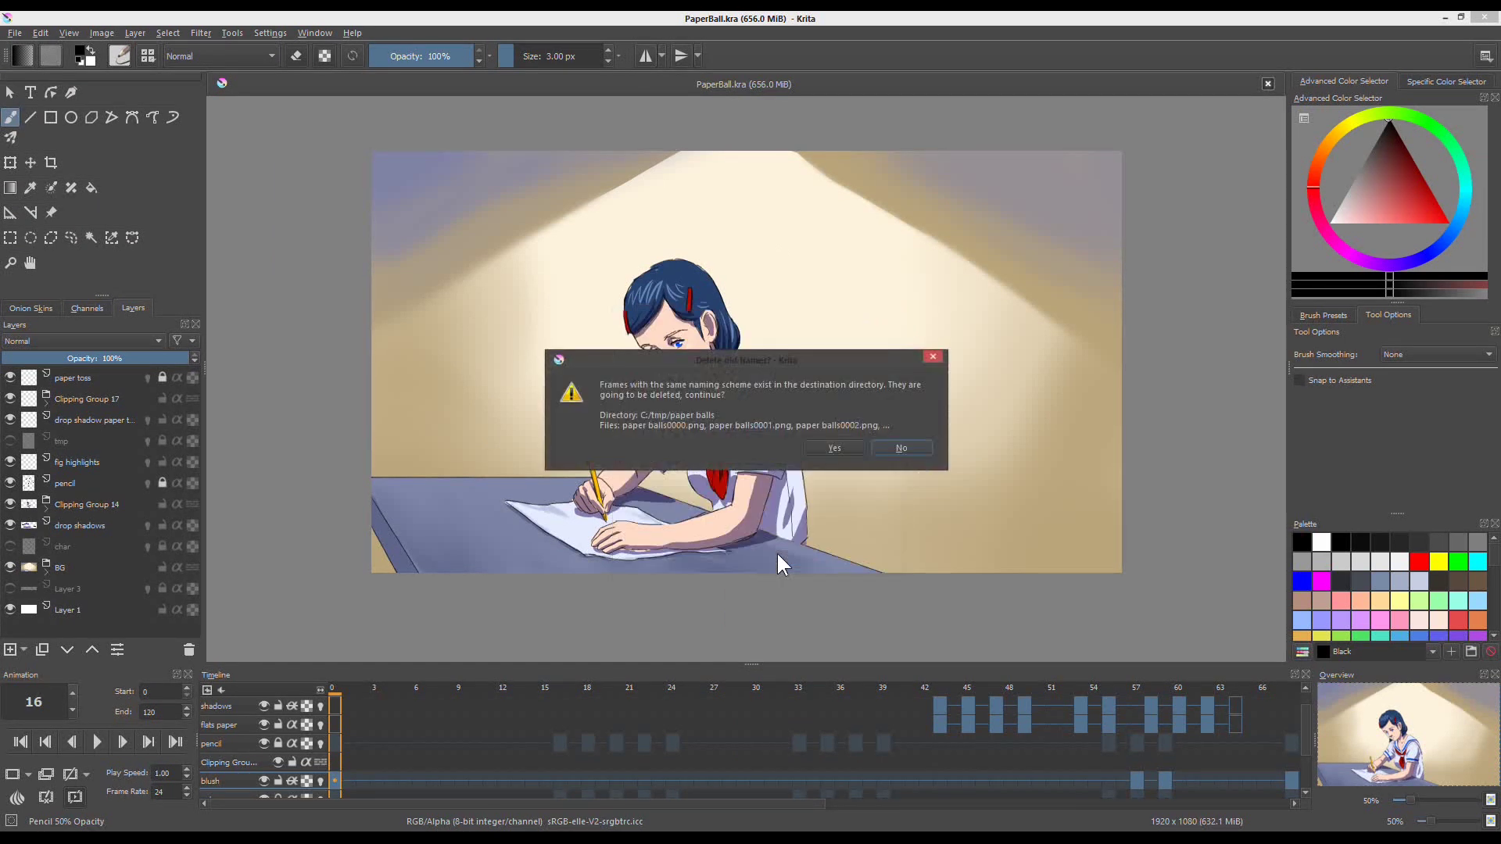
pyautogui.click(838, 450)
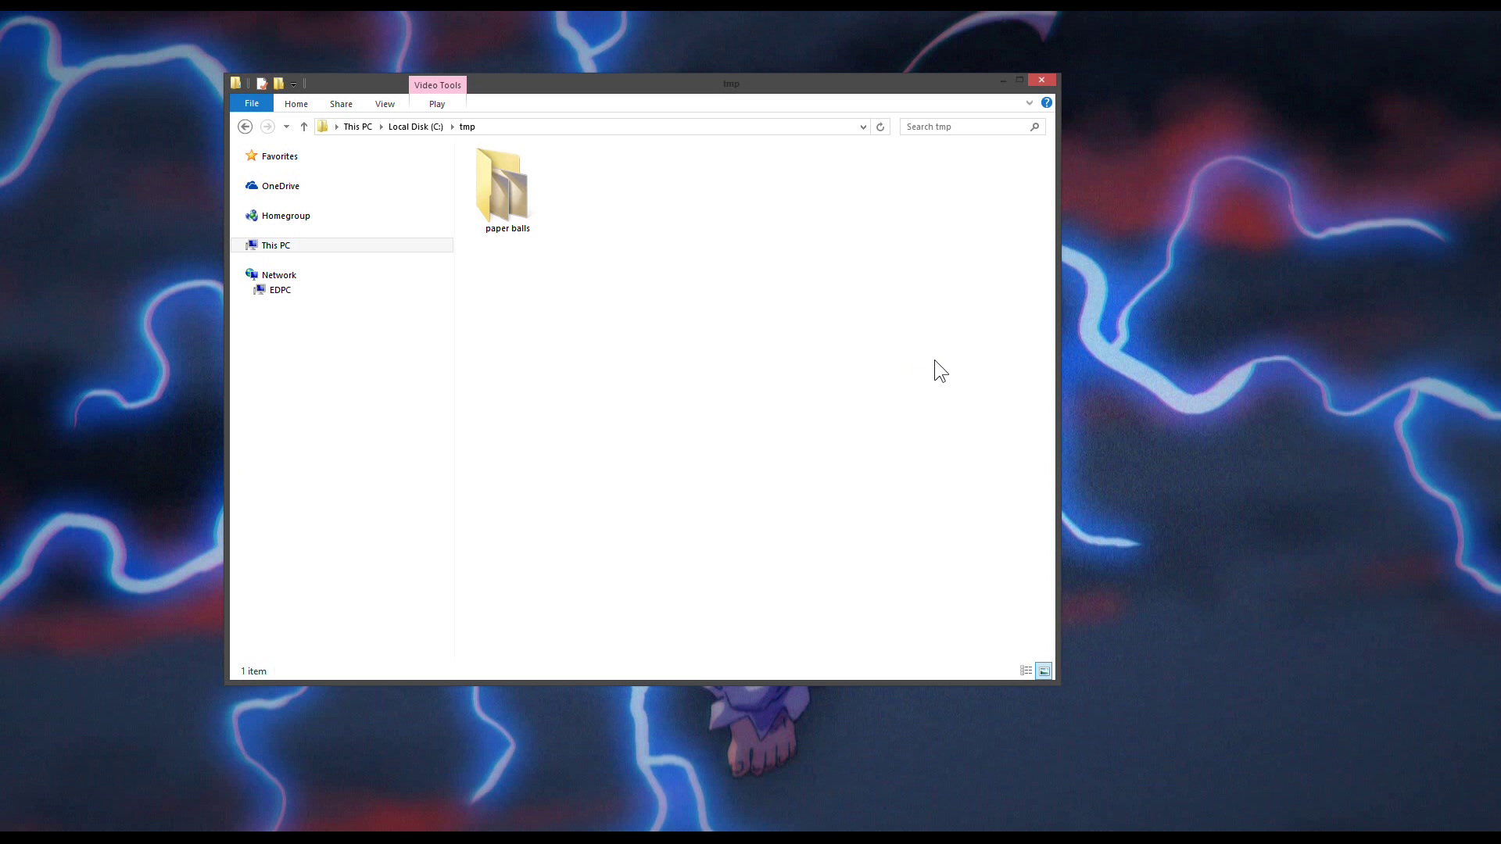
# Open the paper balls folder in C:\tmp and scroll through the 121 PNG frames.
pyautogui.click(510, 190)
pyautogui.doubleClick(509, 191)
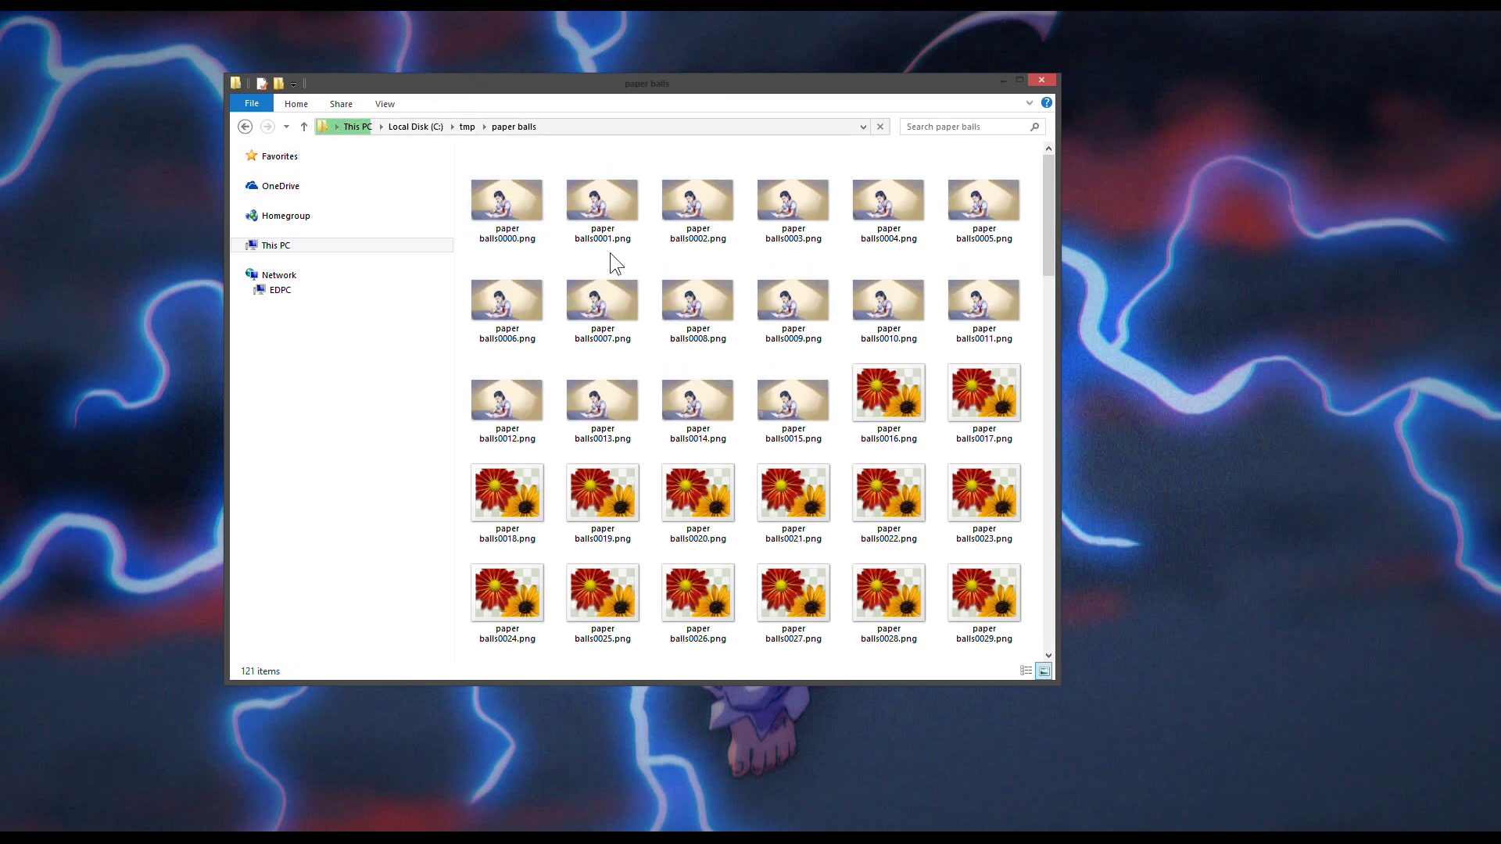
pyautogui.moveTo(1048, 205); pyautogui.dragTo(1037, 324)
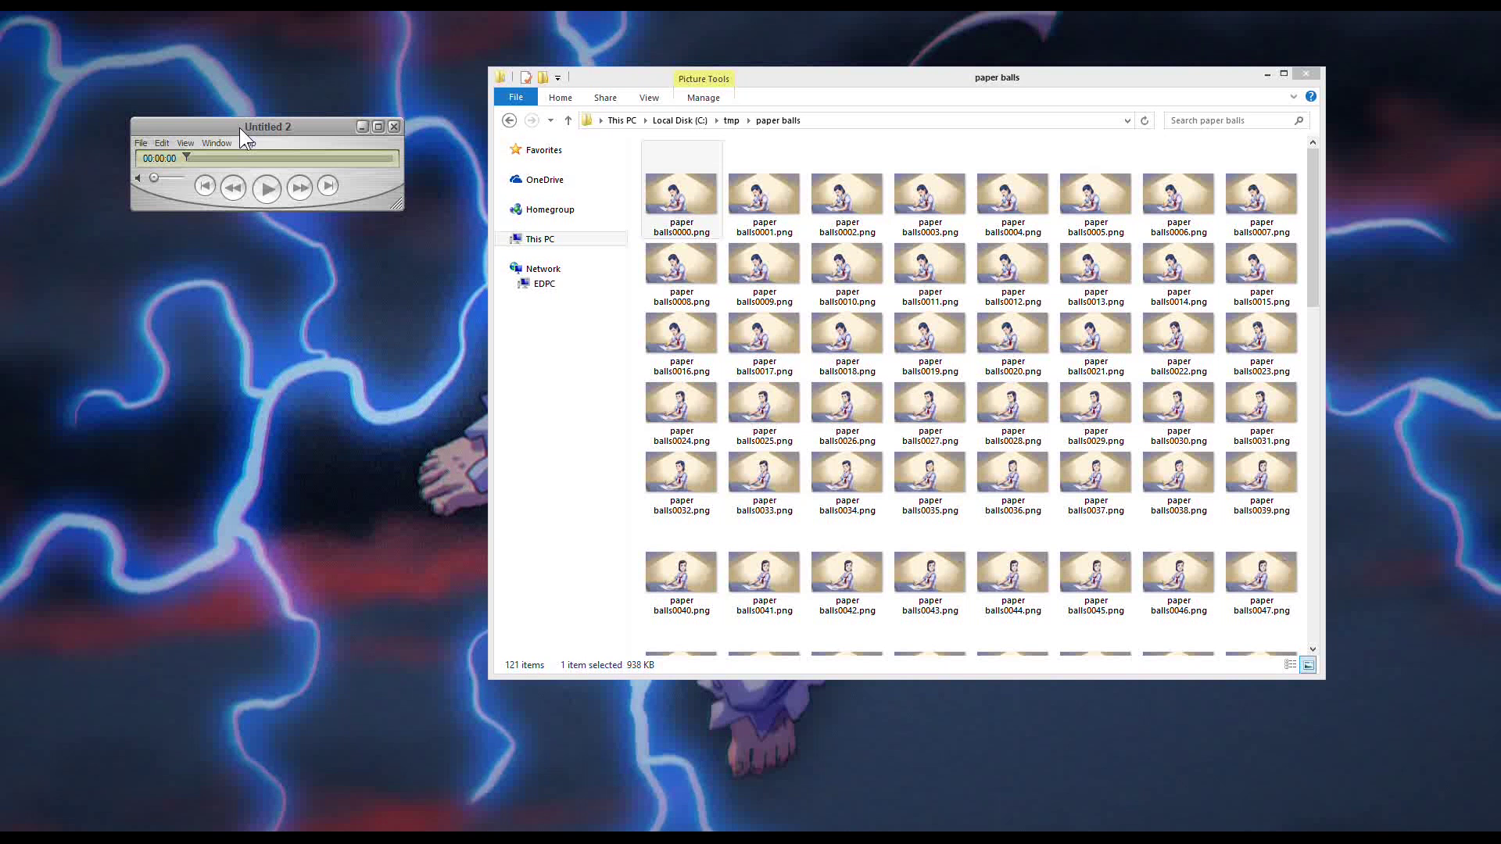
# Open paper balls0000.png as an image sequence at 24 frames per second.
pyautogui.click(141, 142)
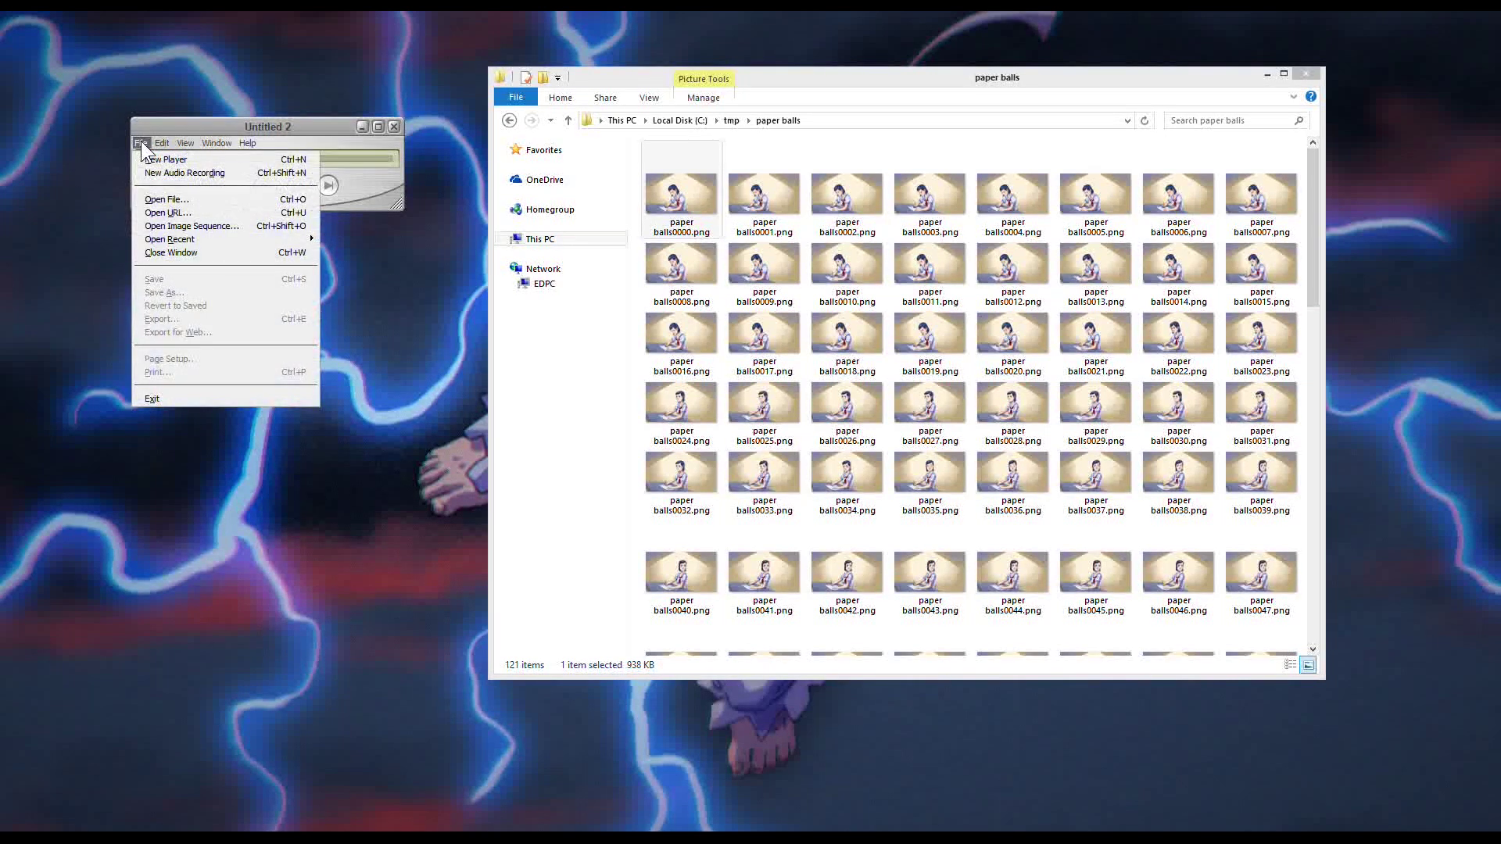
pyautogui.click(165, 227)
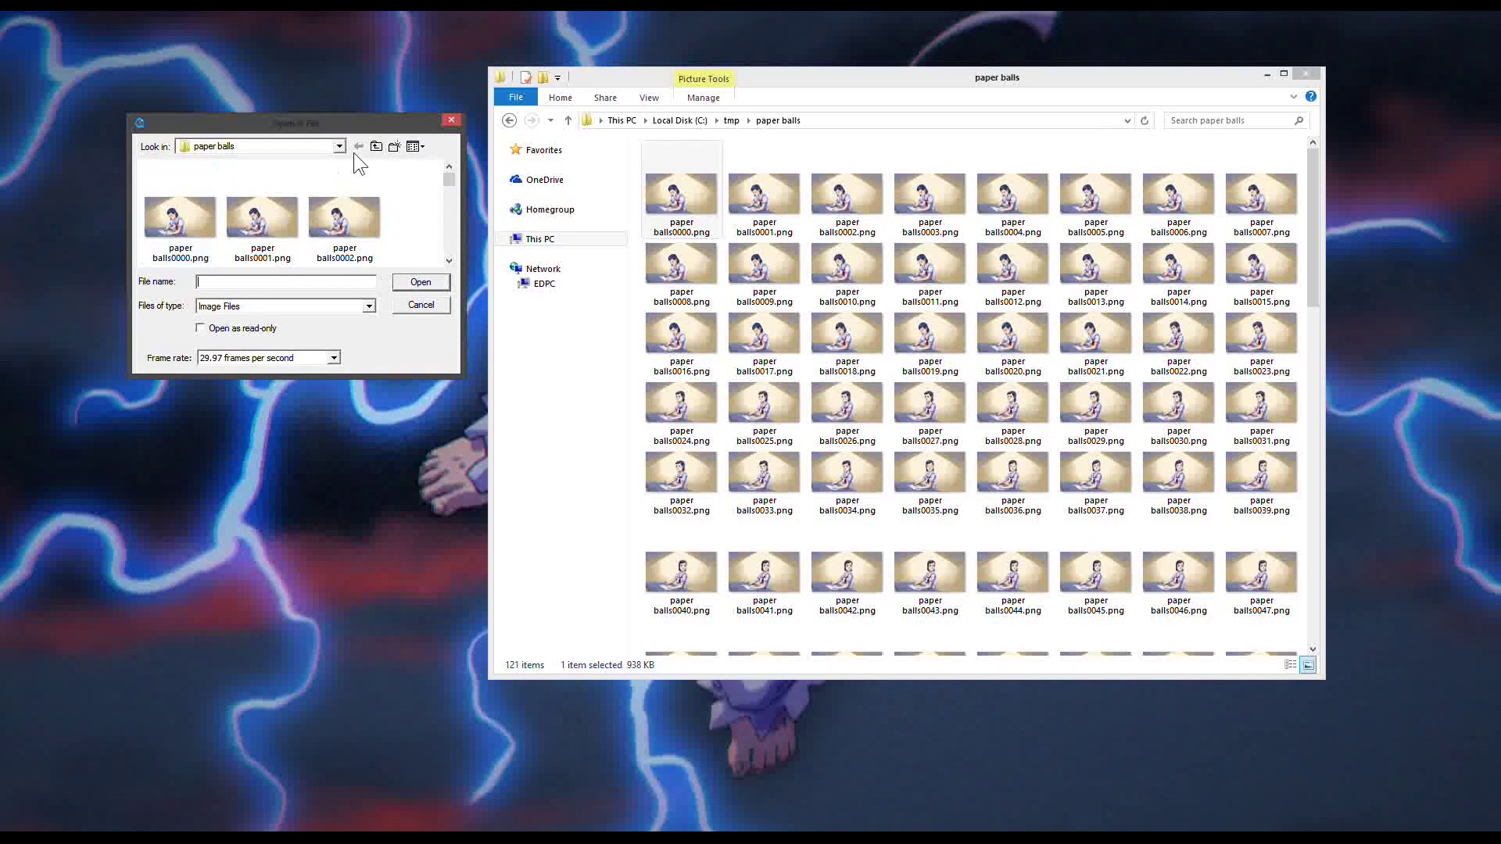
pyautogui.click(374, 147)
pyautogui.doubleClick(199, 205)
pyautogui.click(185, 228)
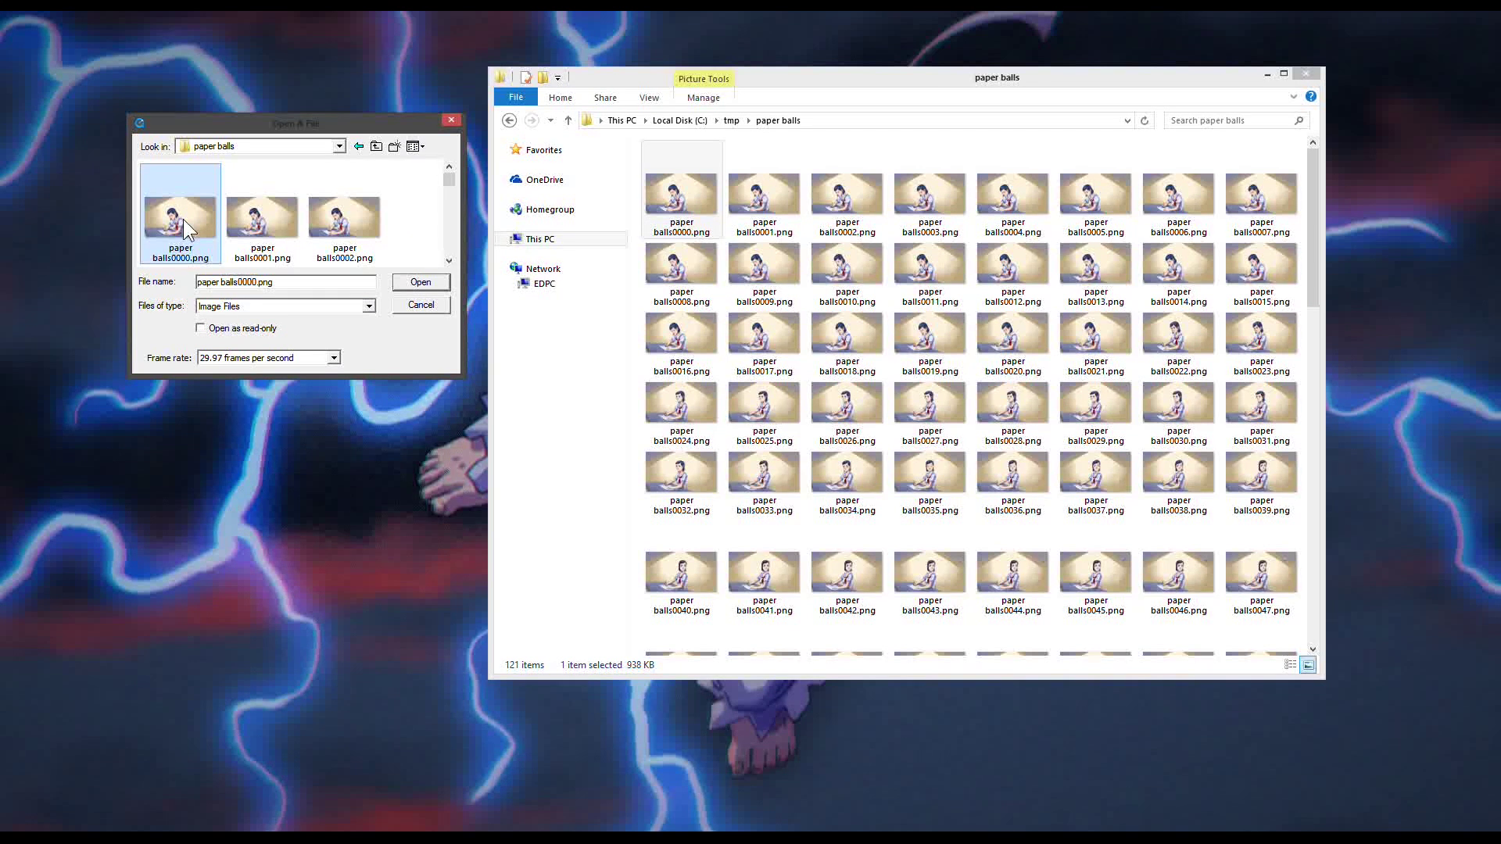
pyautogui.click(235, 358)
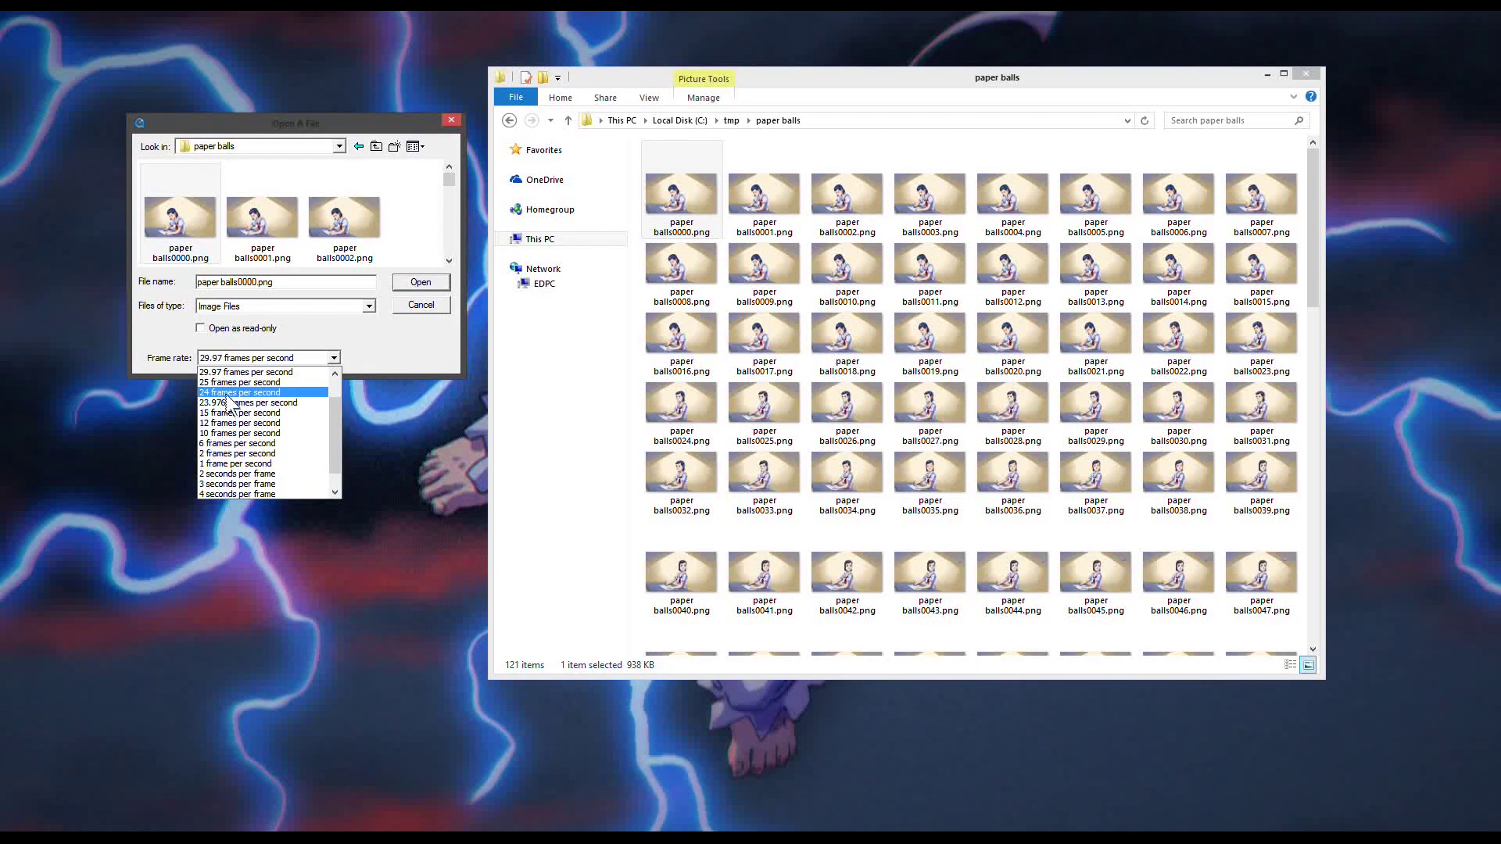
pyautogui.click(226, 393)
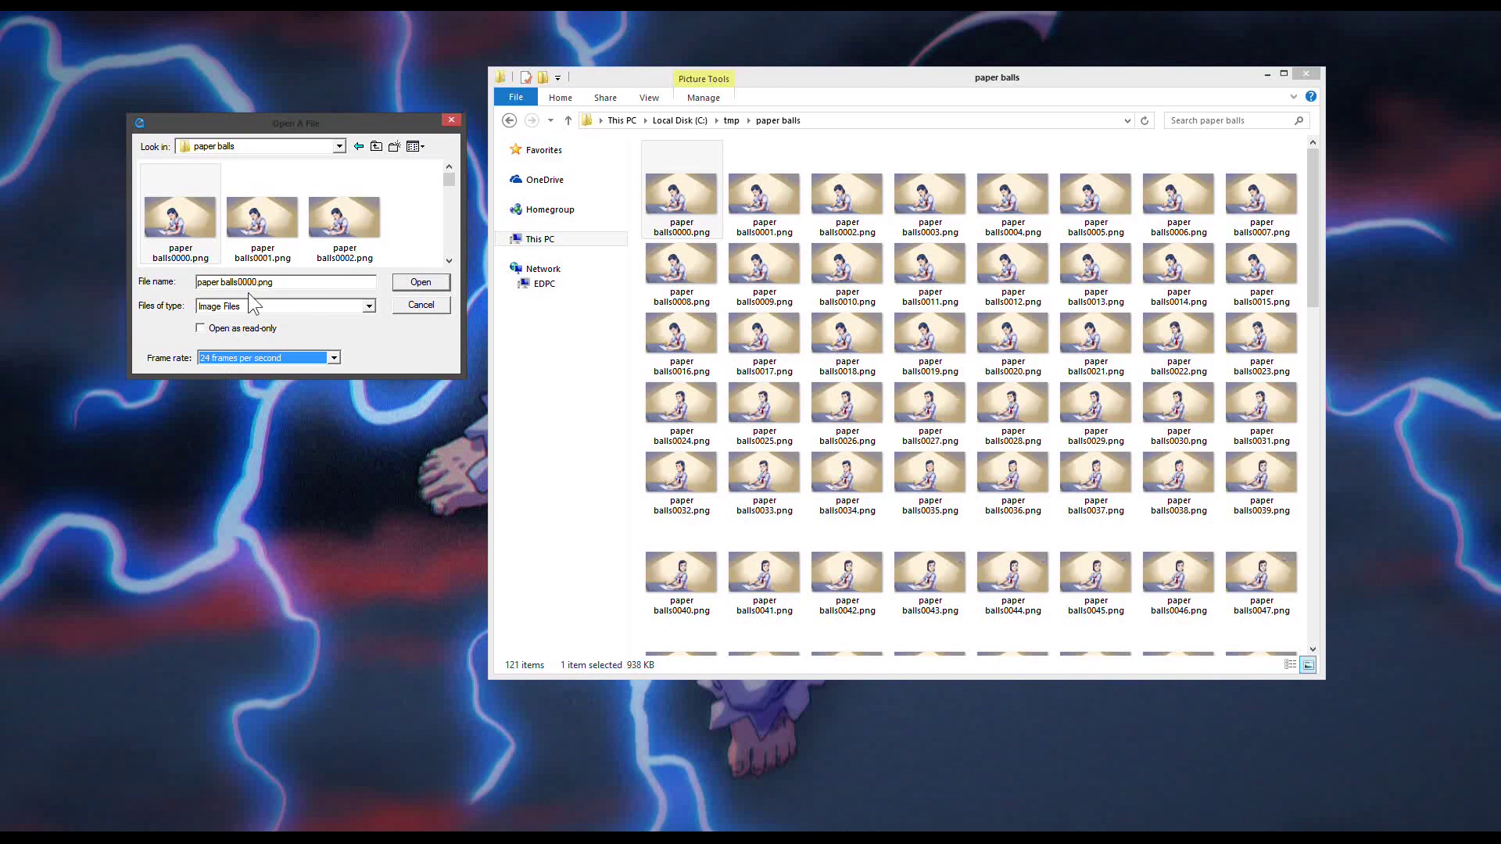
pyautogui.click(425, 280)
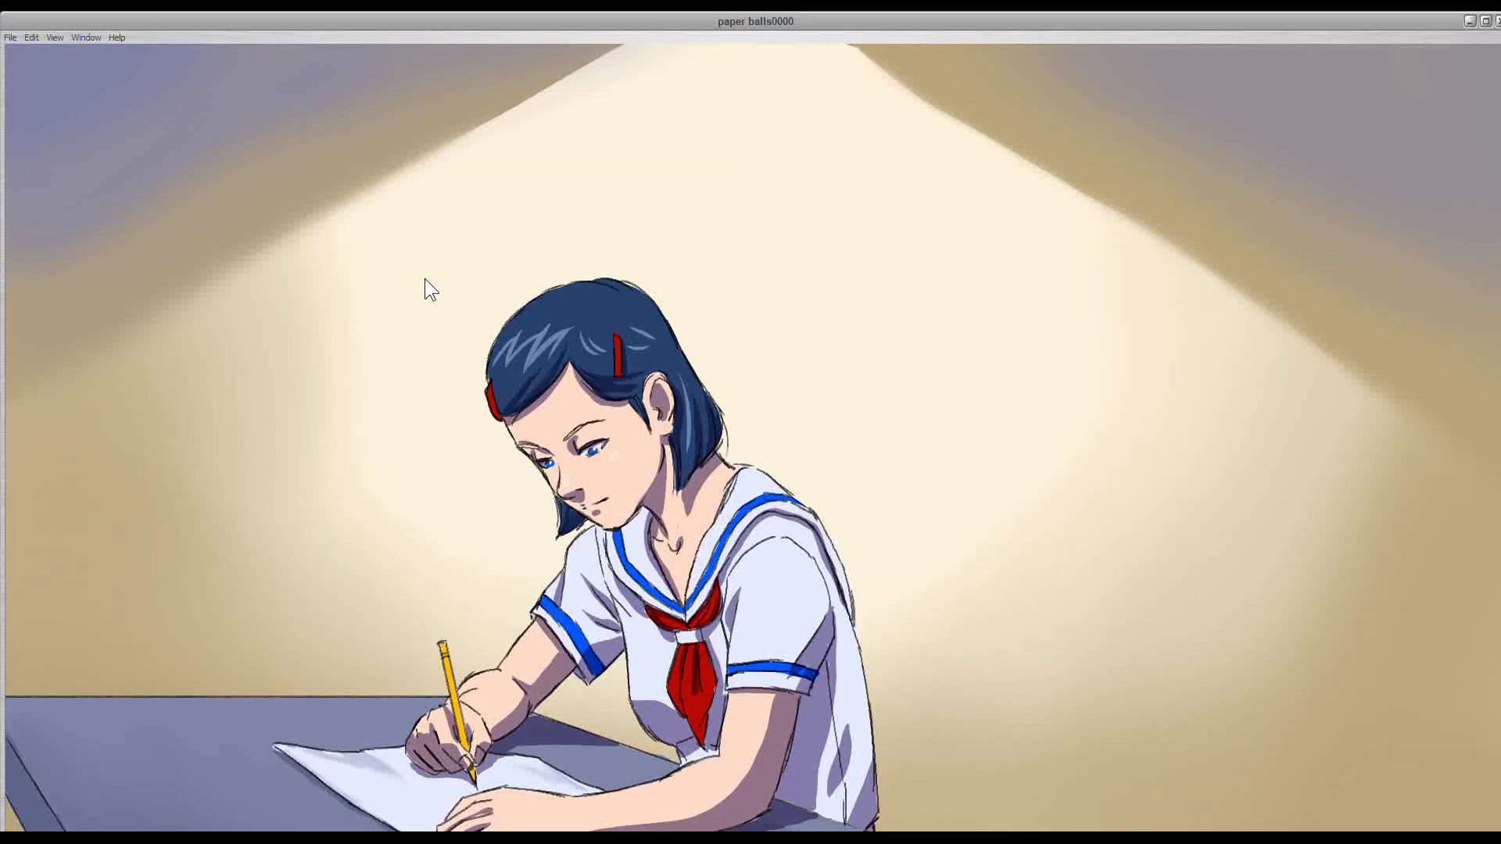
# Start saving the sequence as a movie, selecting the 0000 part of the file name.
pyautogui.click(11, 38)
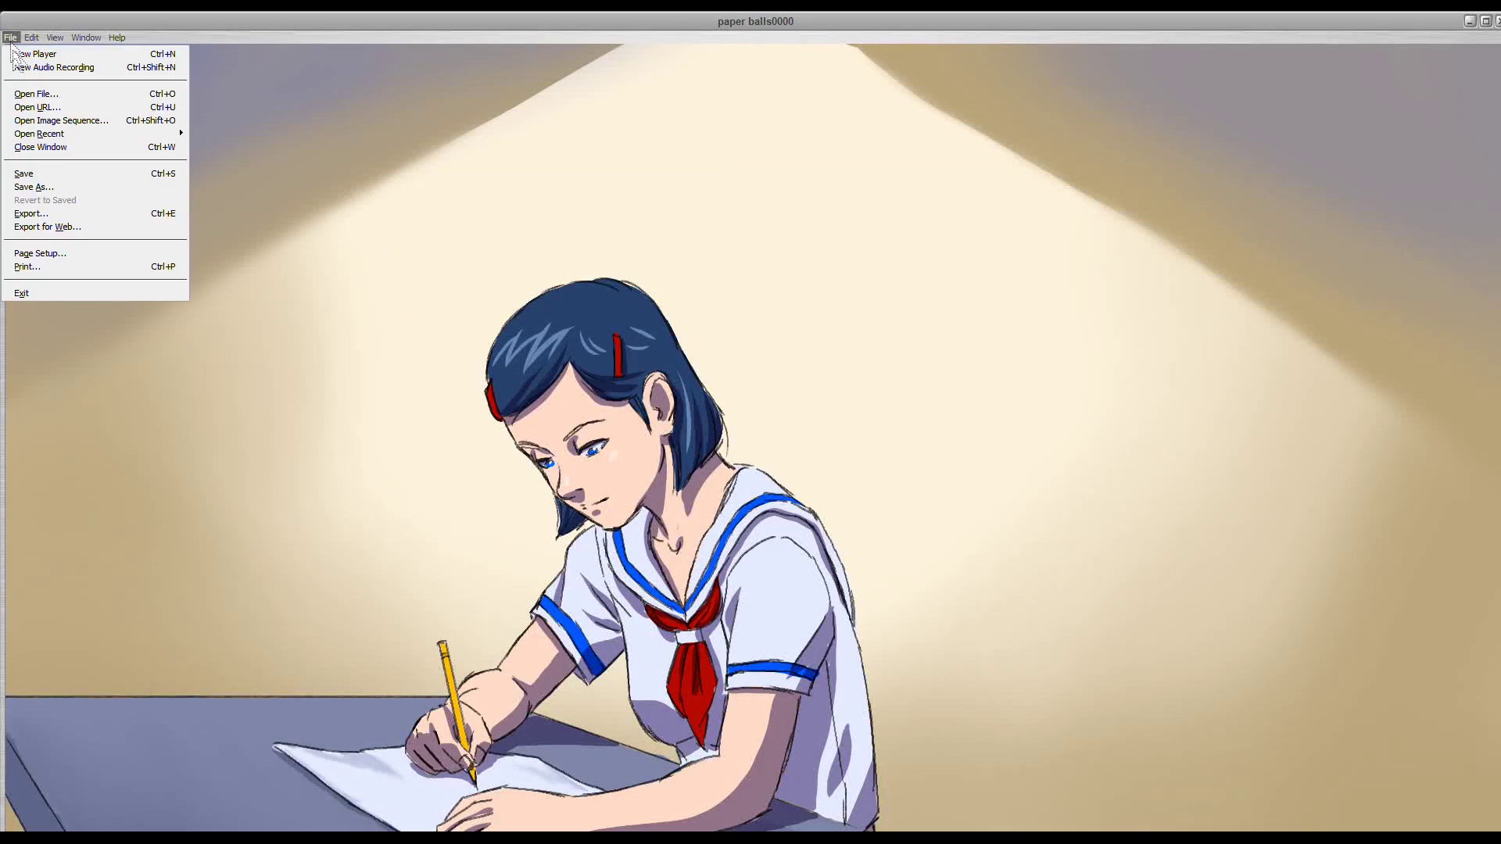
pyautogui.click(23, 174)
pyautogui.click(111, 176)
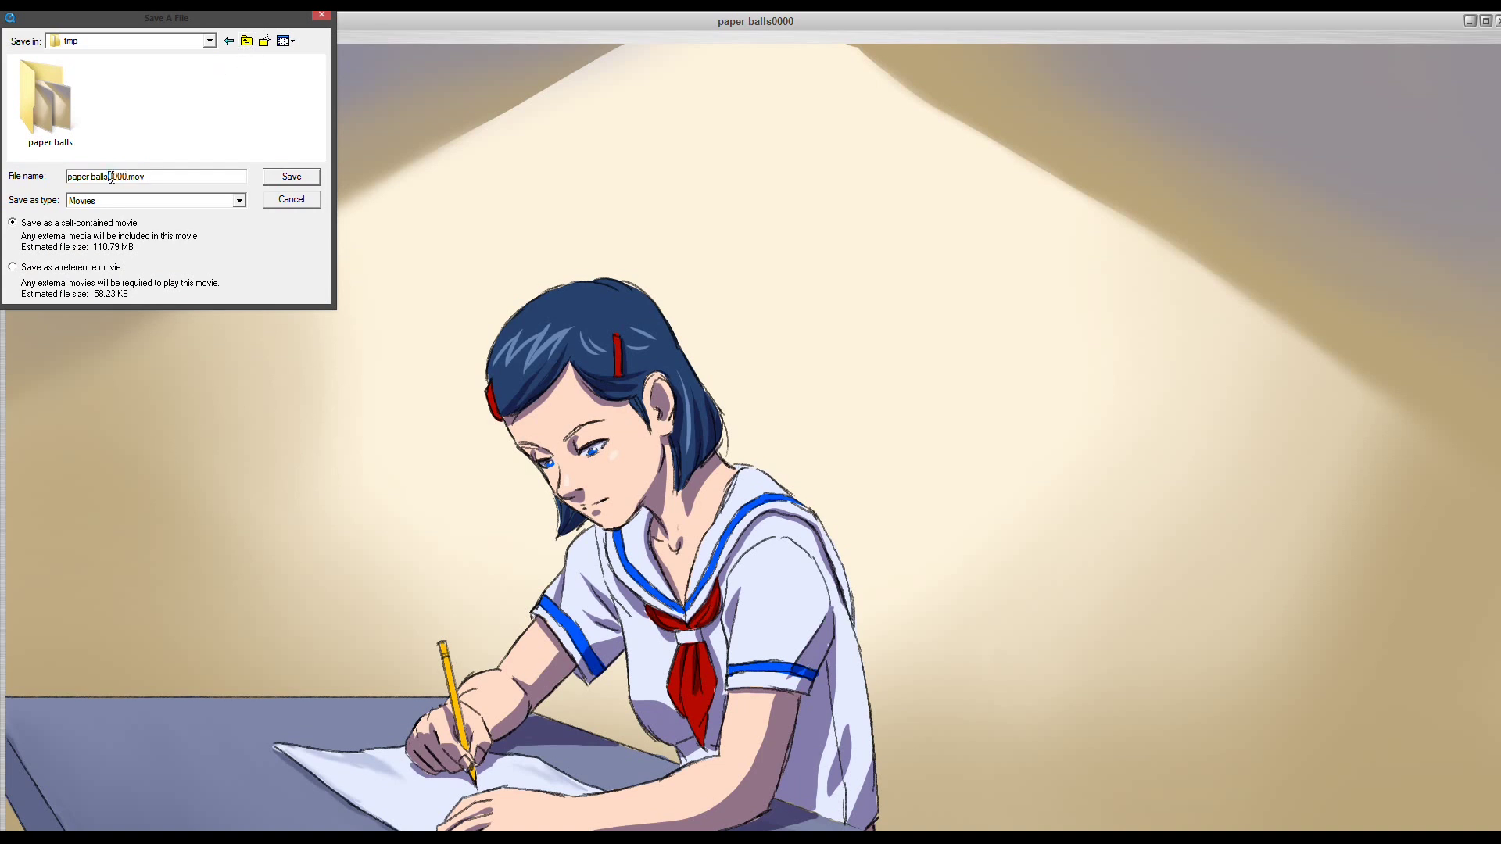
pyautogui.moveTo(111, 176); pyautogui.dragTo(127, 177)
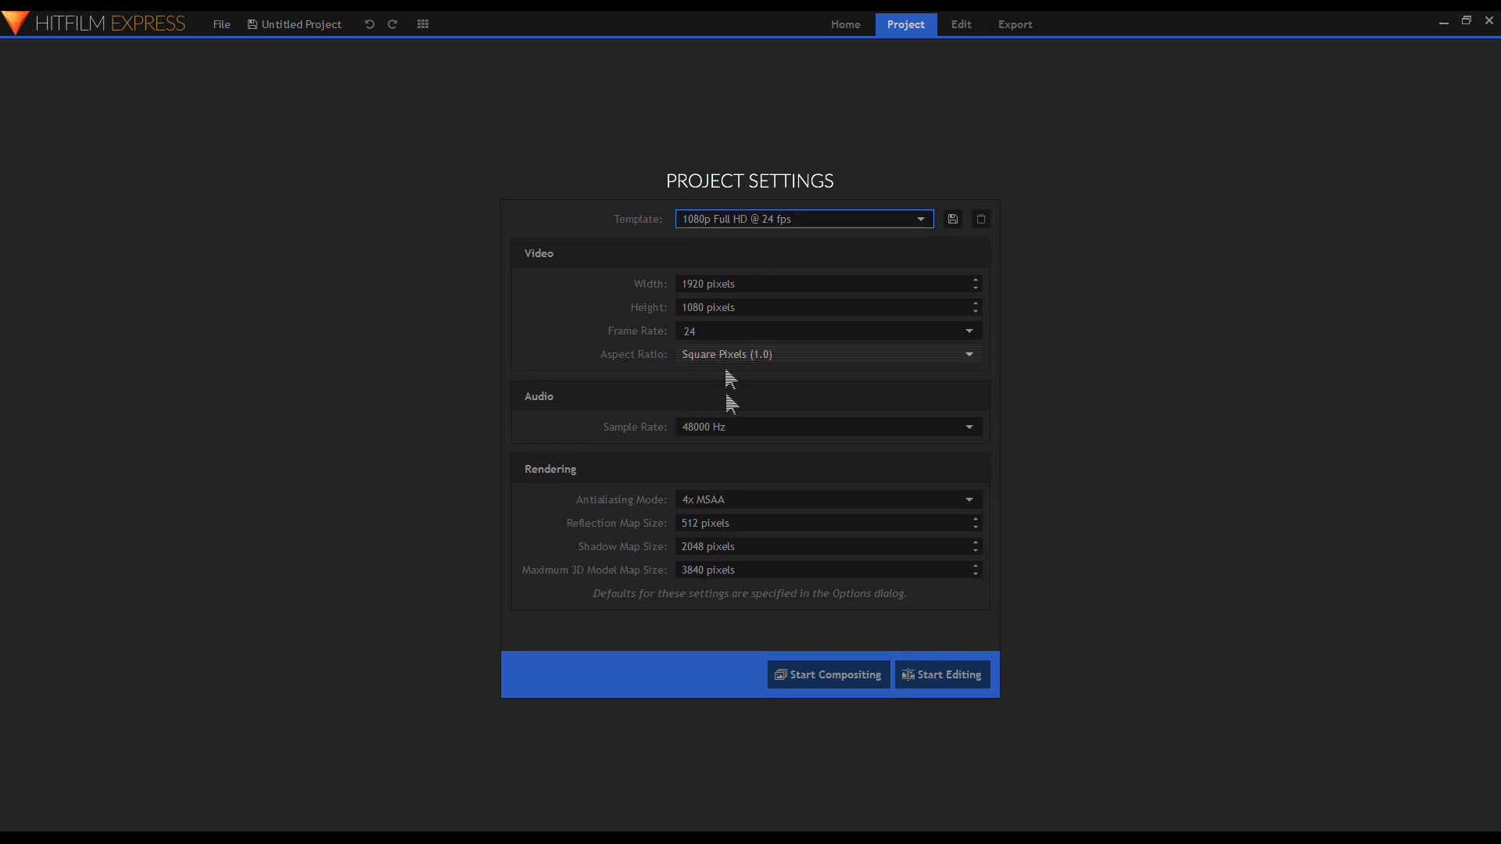
# Create the project and import the C:\tmp\paper balls folder as an image sequence.
pyautogui.click(816, 682)
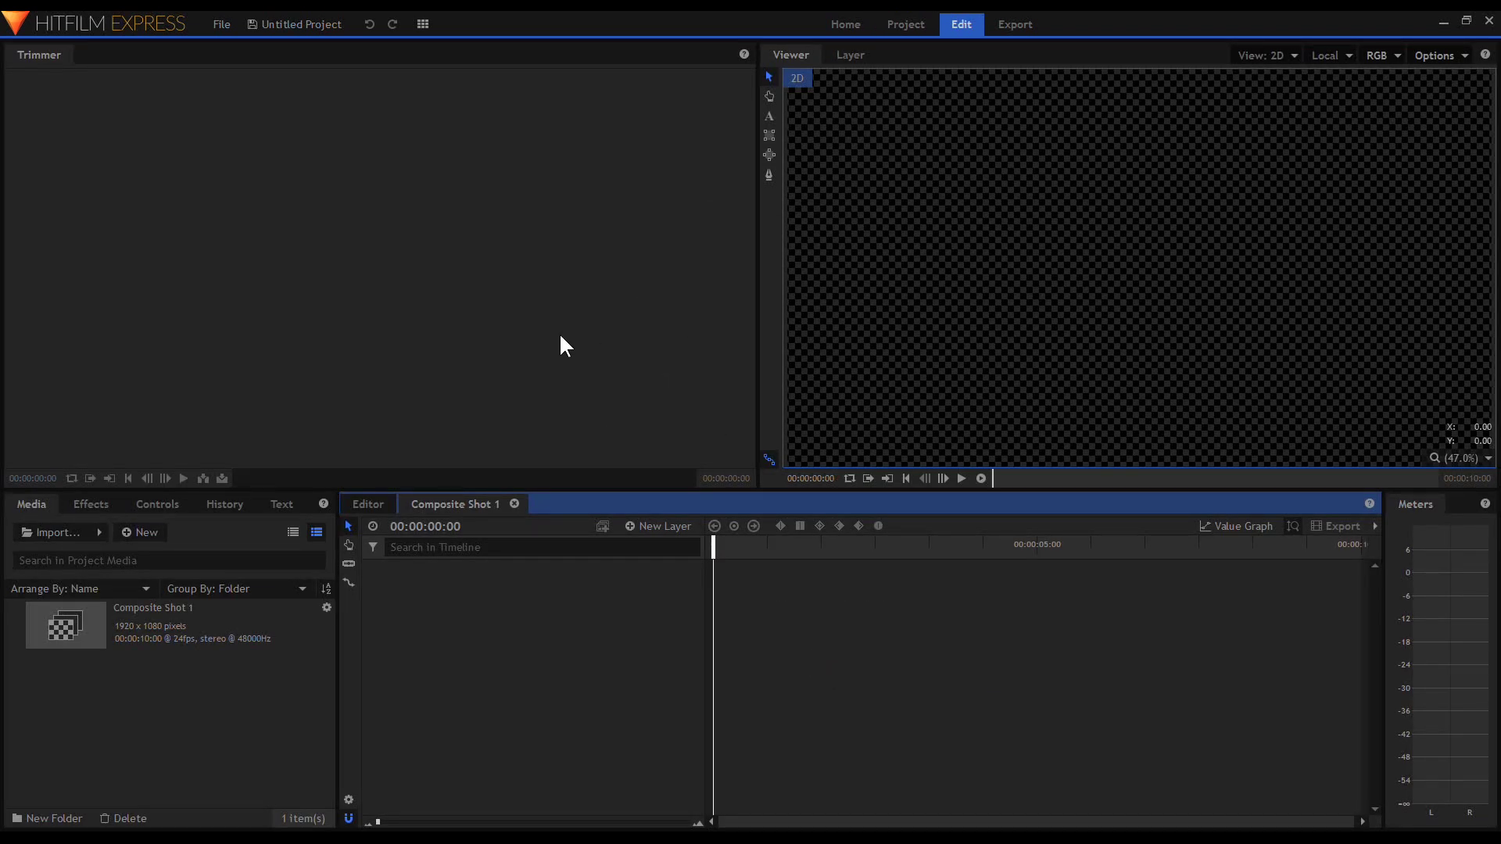
pyautogui.moveTo(31, 504); pyautogui.dragTo(114, 66)
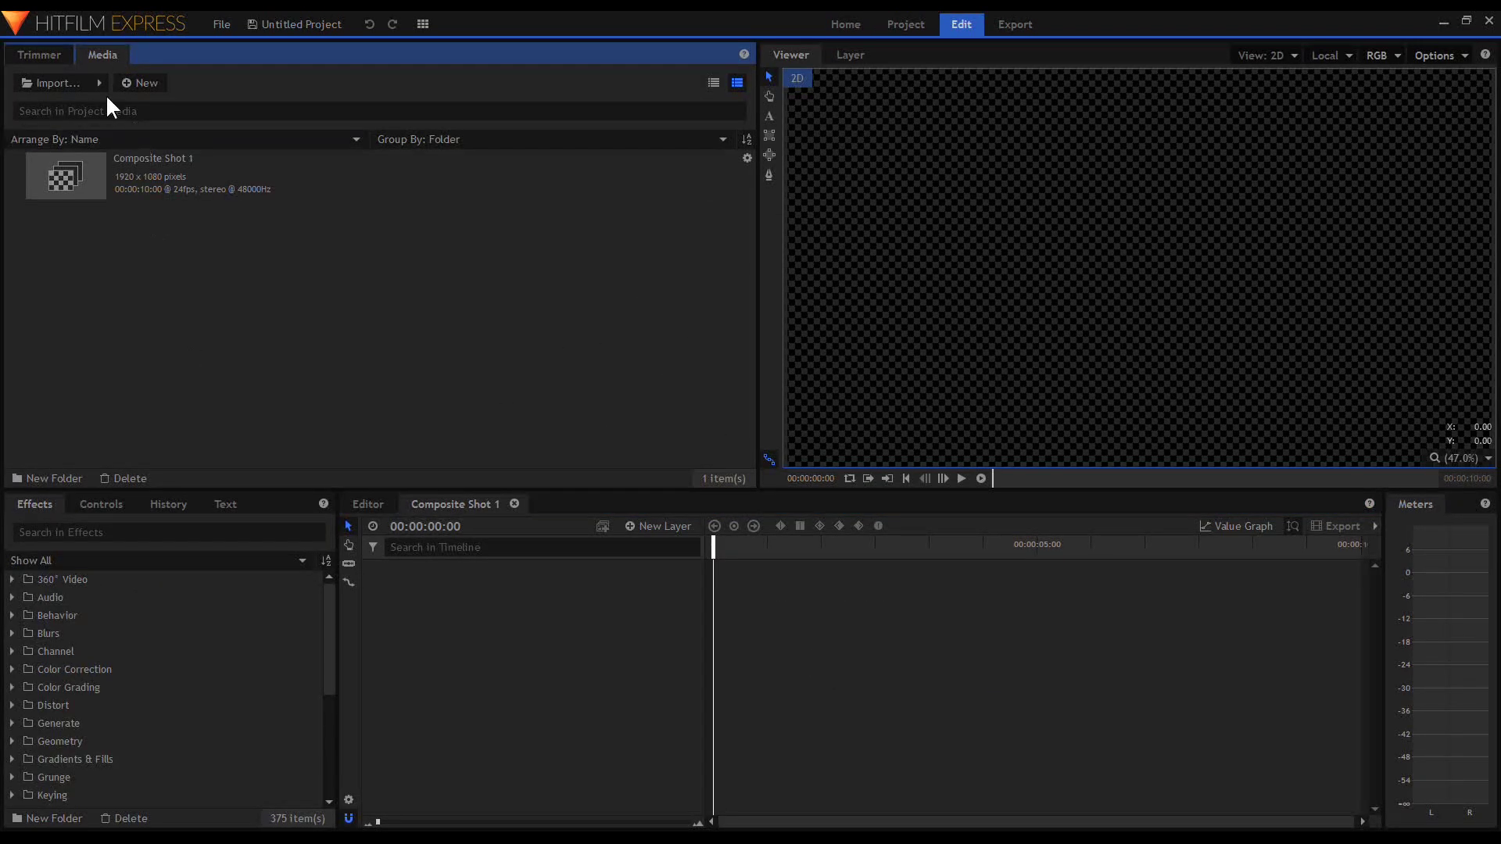
pyautogui.click(100, 83)
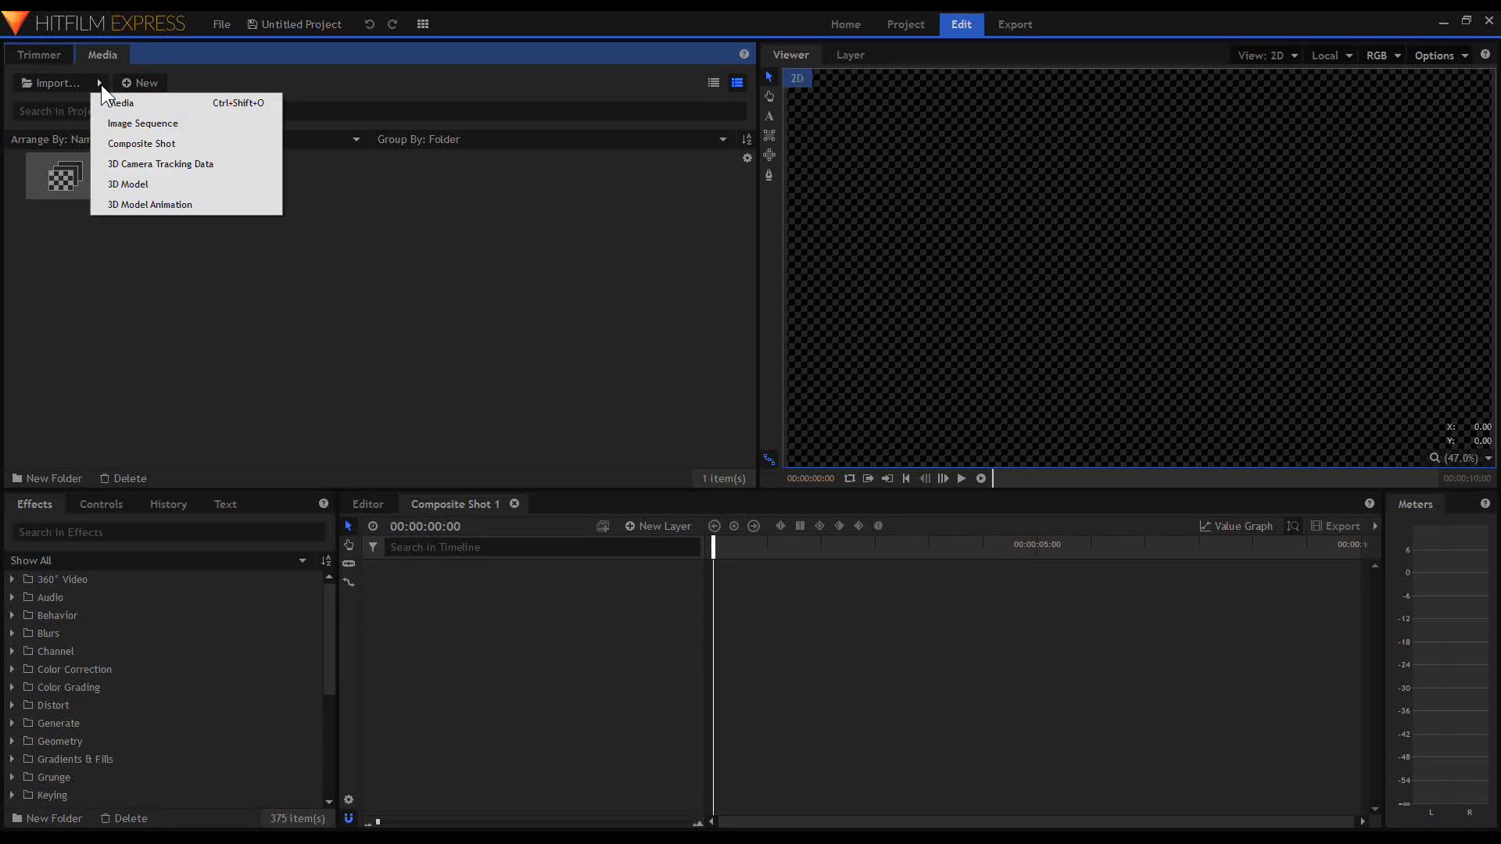
pyautogui.click(125, 122)
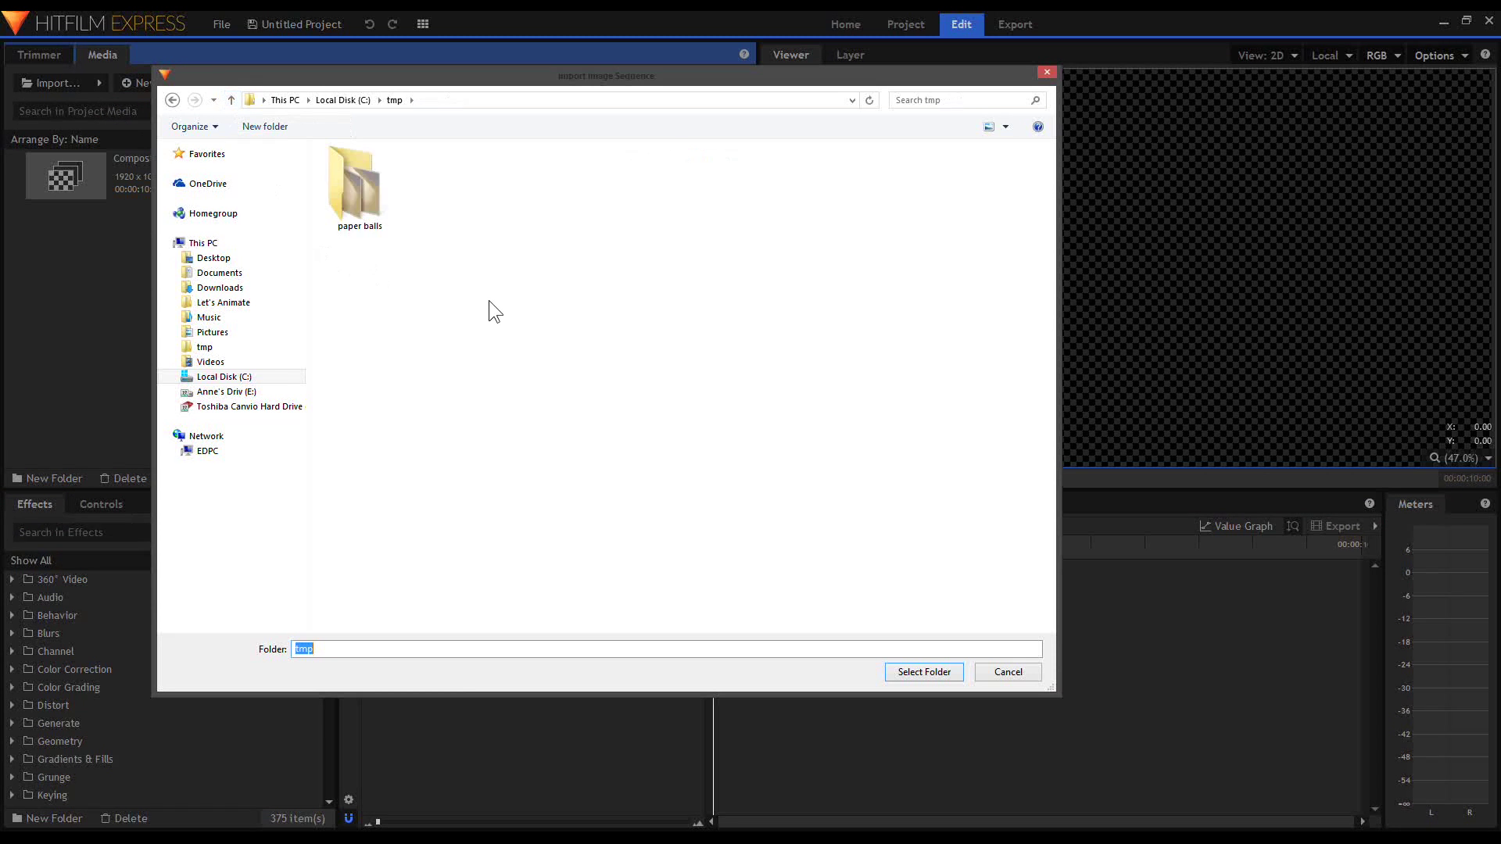
pyautogui.doubleClick(354, 185)
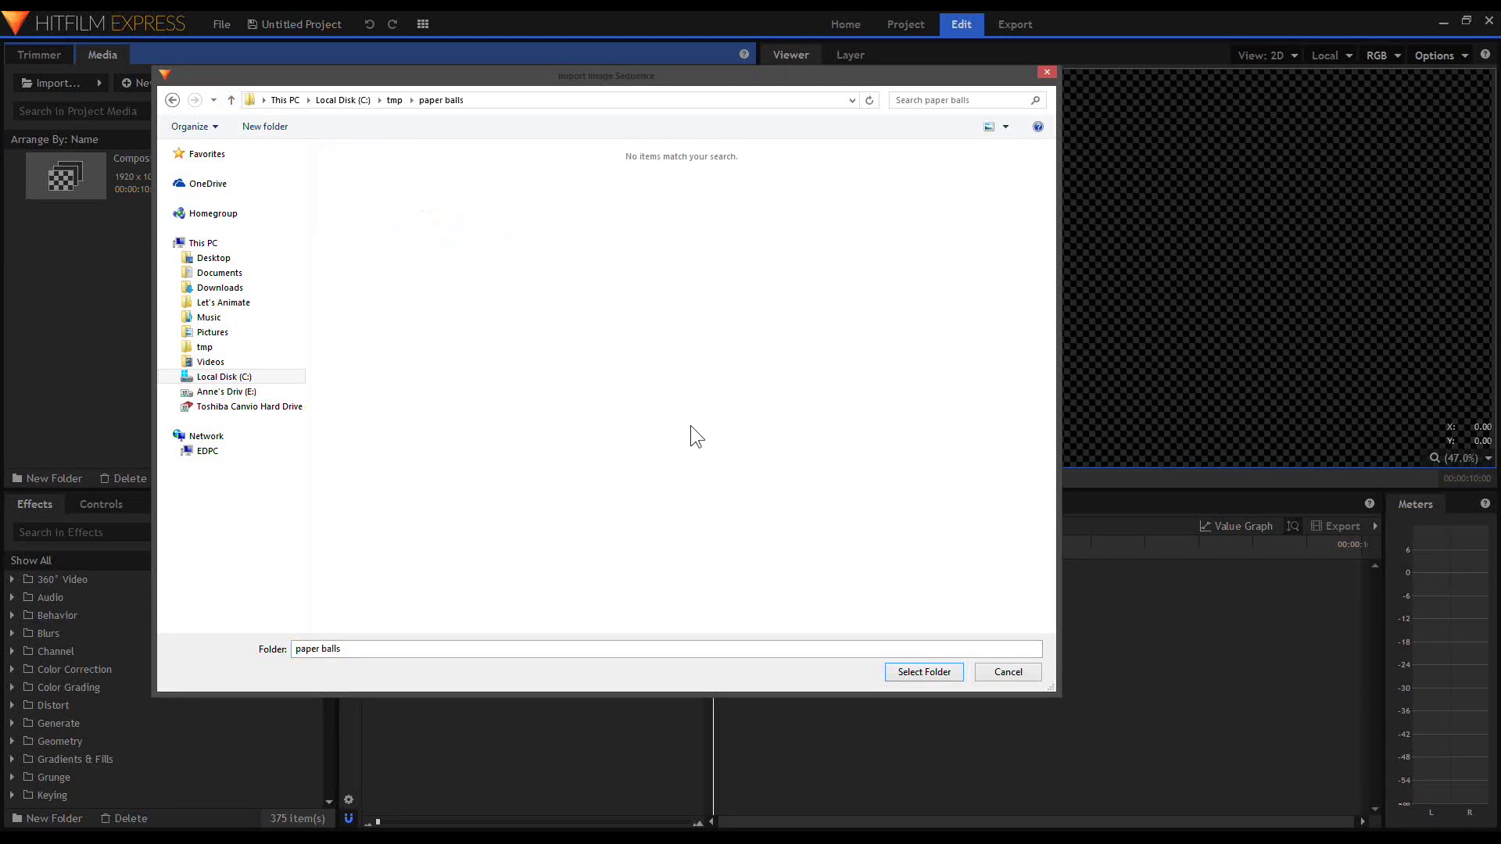
pyautogui.click(924, 672)
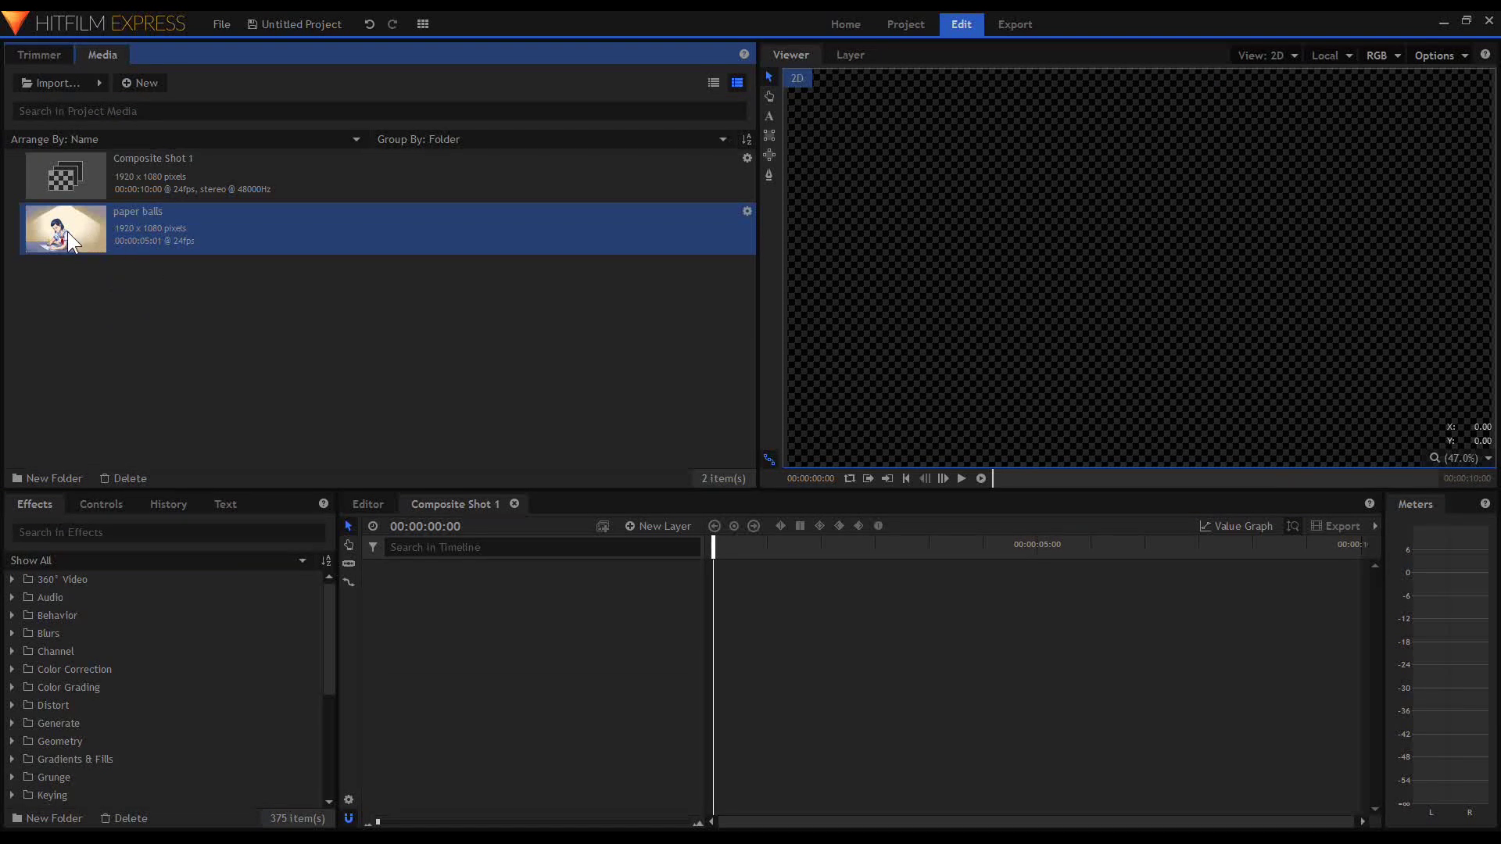
# Add paper balls as Composite Shot 1's first layer and set the shot duration to 00:00:05:01.
pyautogui.moveTo(67, 231); pyautogui.dragTo(122, 288)
pyautogui.moveTo(428, 592); pyautogui.dragTo(436, 600)
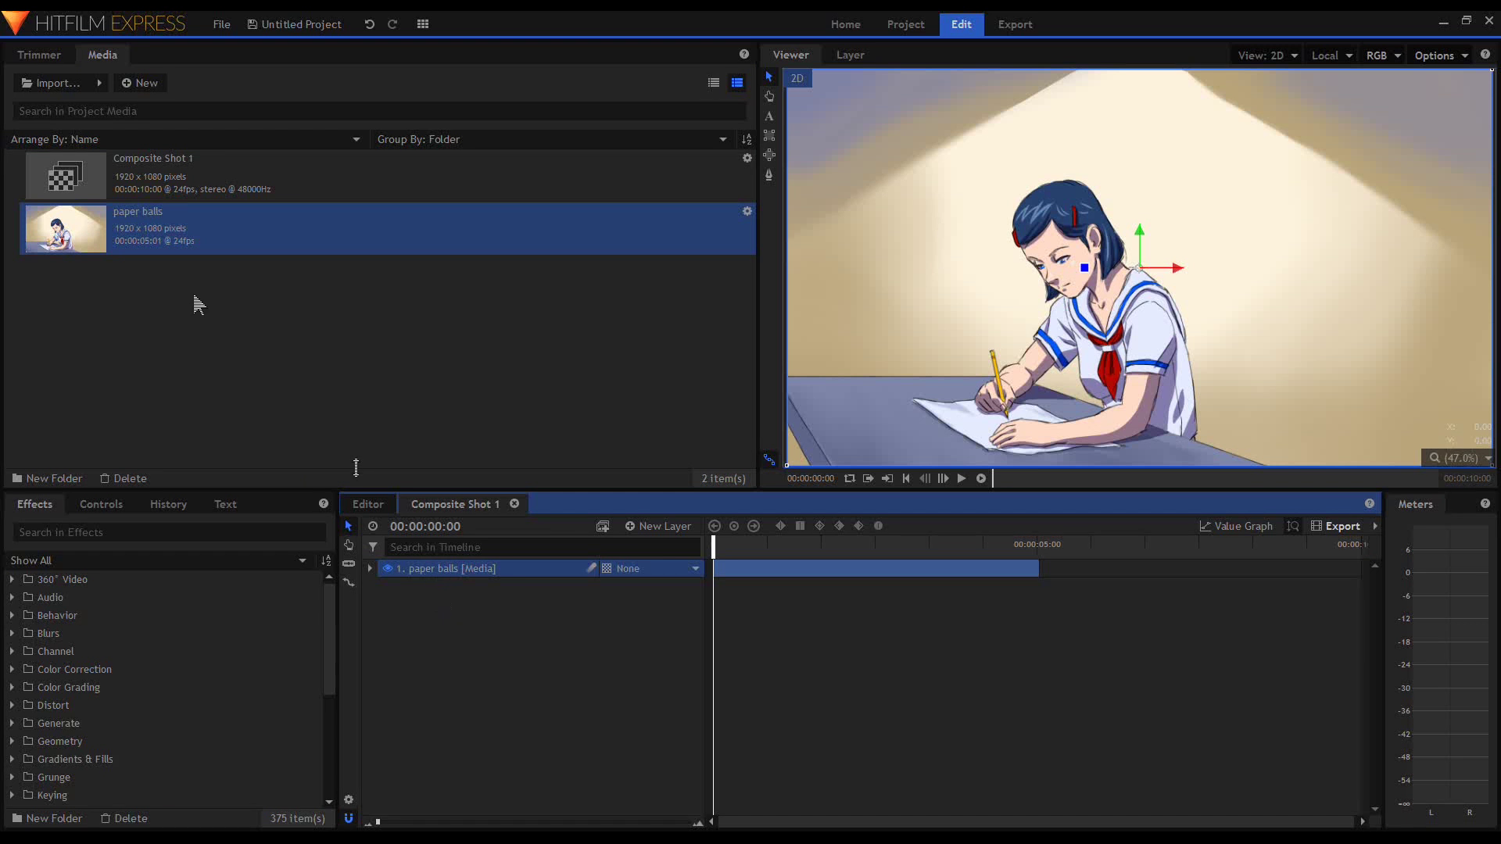
pyautogui.click(92, 175)
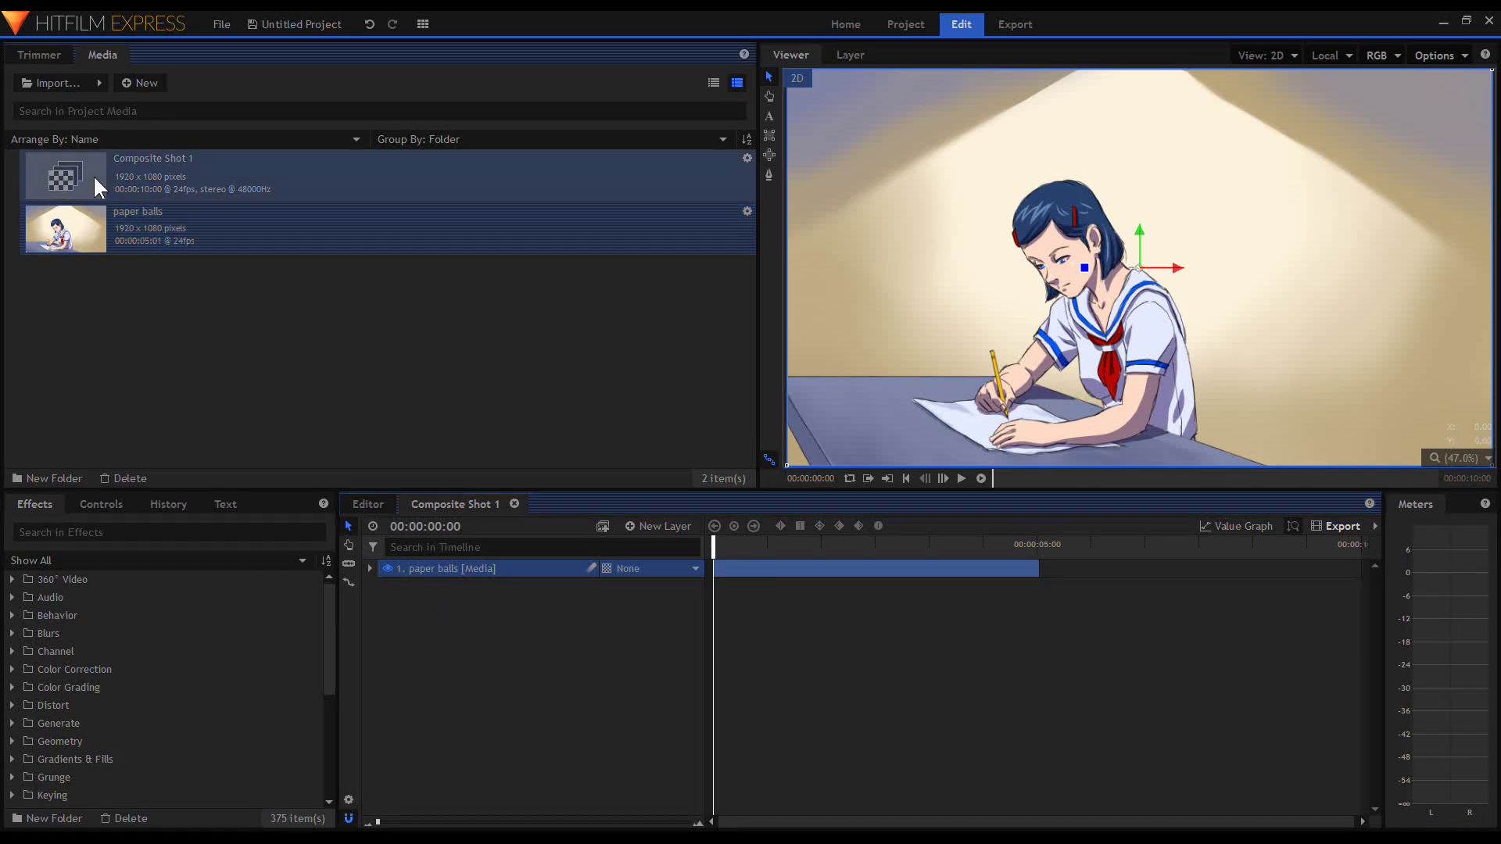
pyautogui.rightClick(93, 176)
pyautogui.click(171, 438)
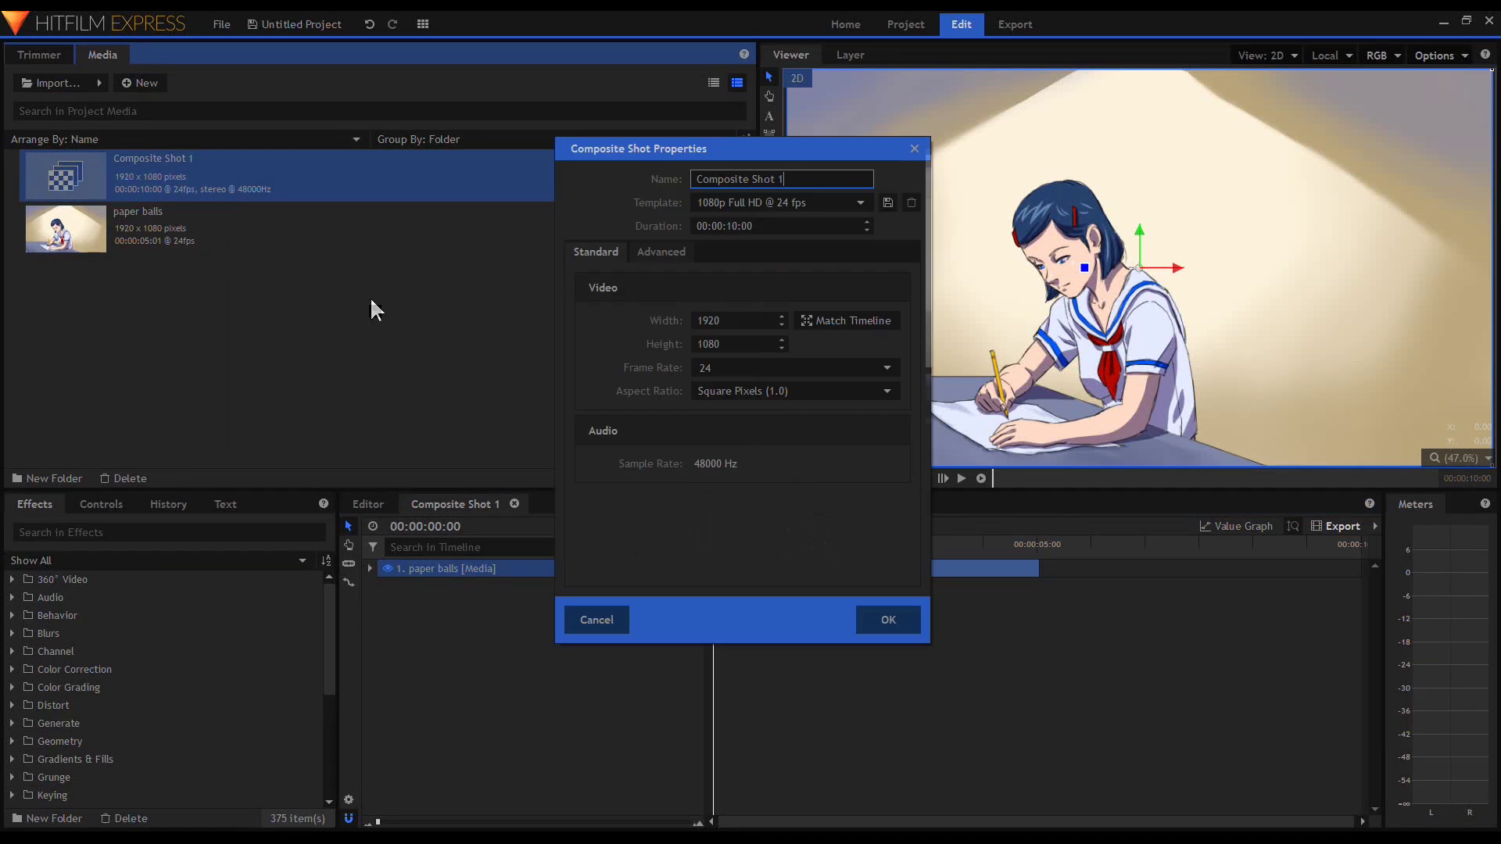
pyautogui.moveTo(778, 226); pyautogui.dragTo(742, 226)
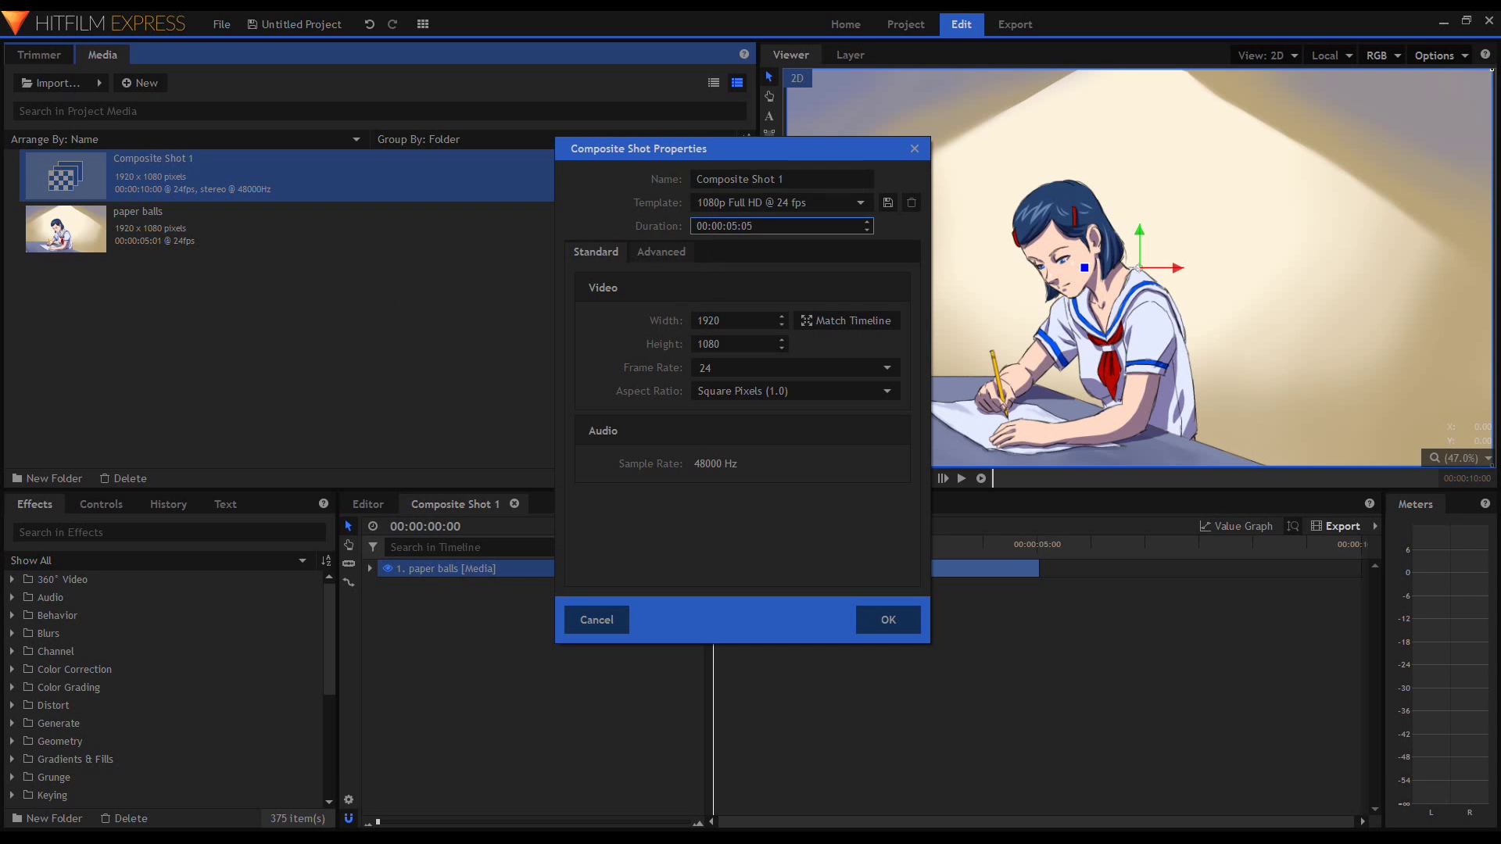
pyautogui.click(866, 229)
pyautogui.click(885, 622)
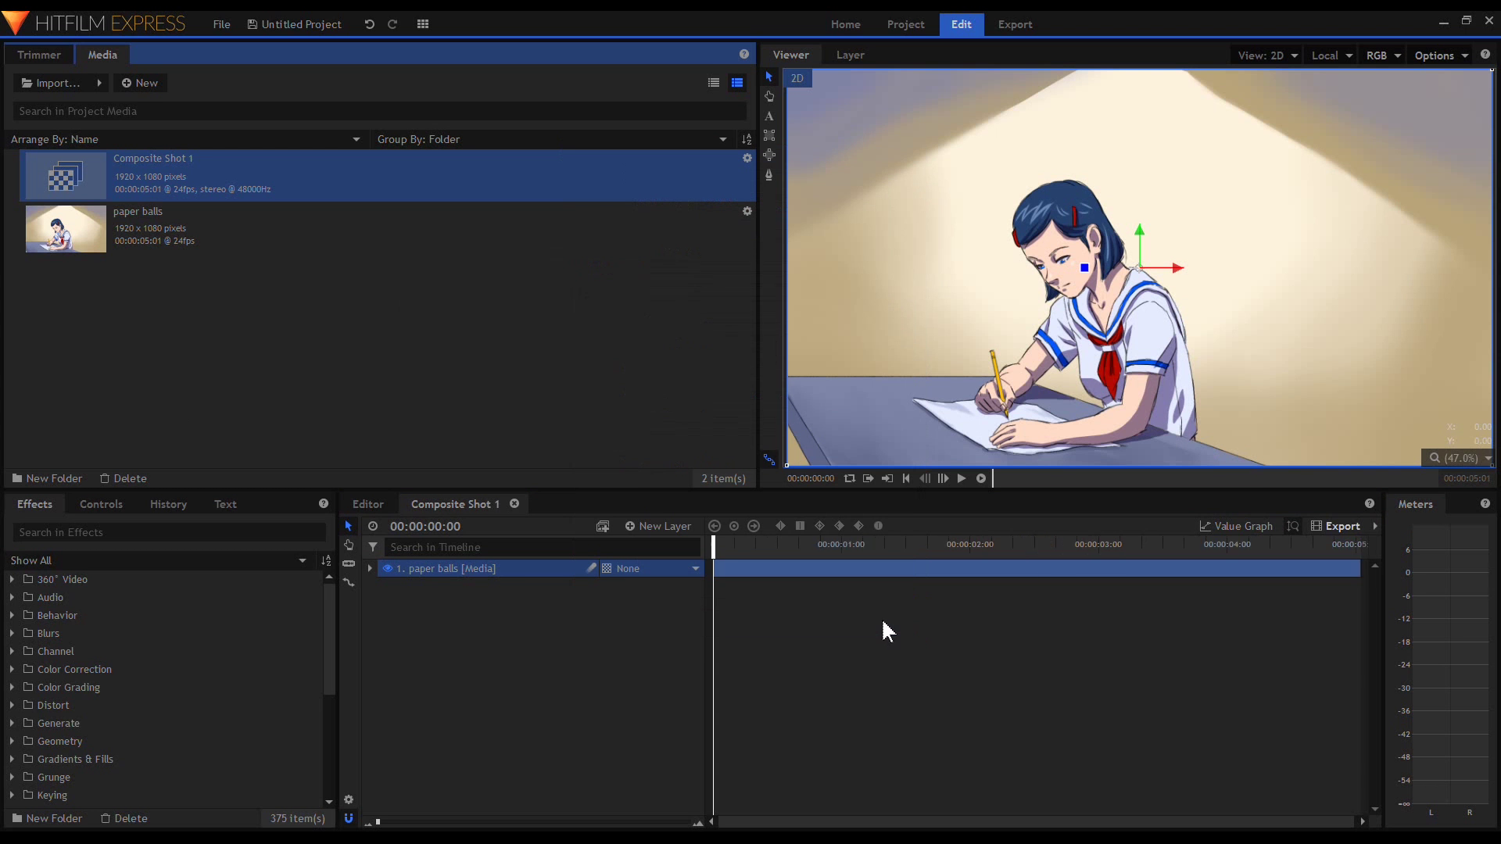
# Make GoPro CineForm RGB 12-bit with Alpha (MOV) the default export preset.
pyautogui.click(1010, 29)
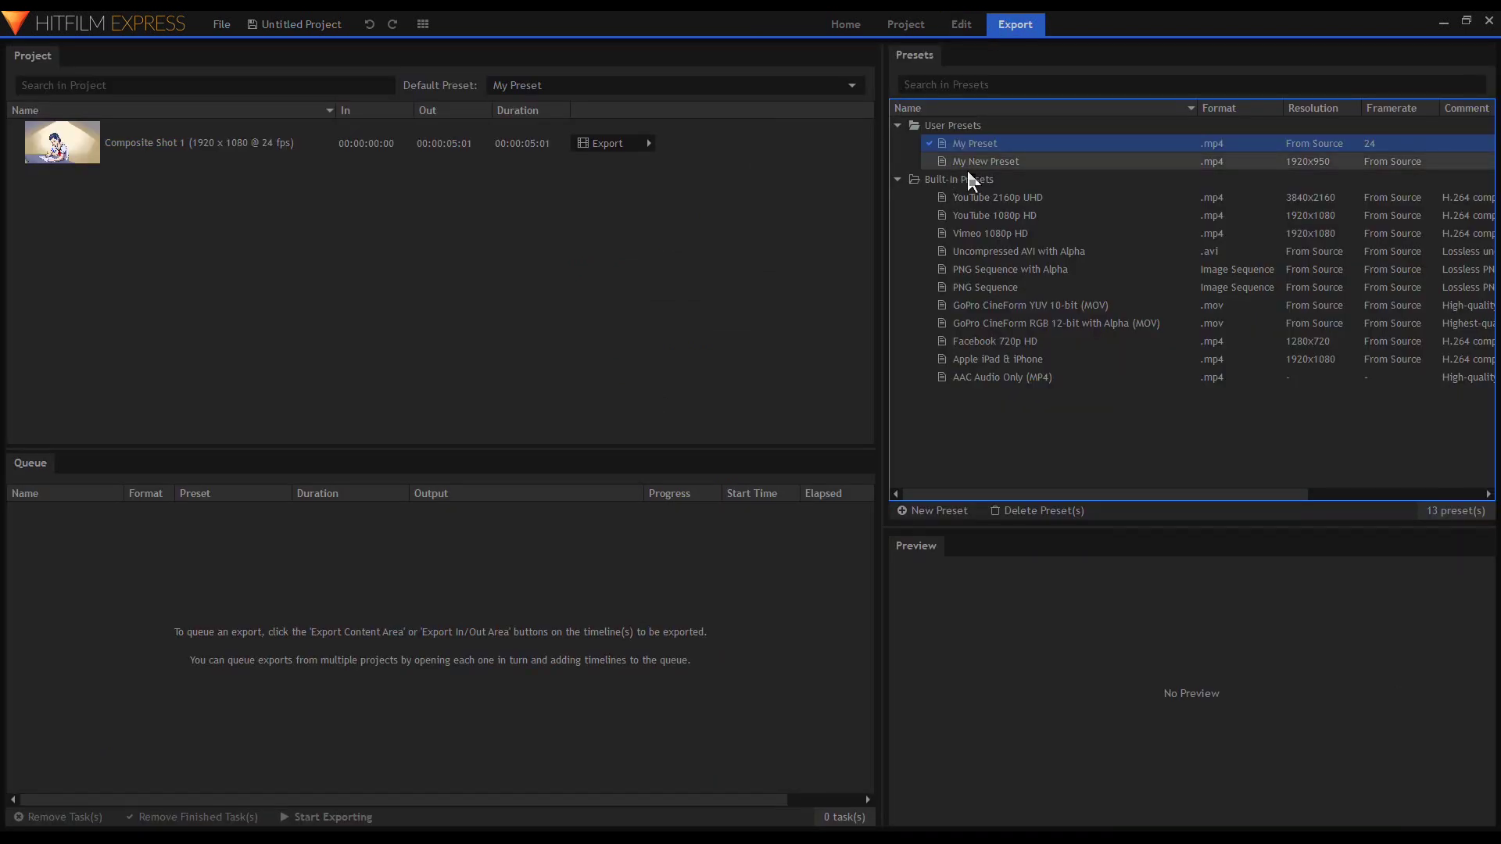
pyautogui.click(982, 251)
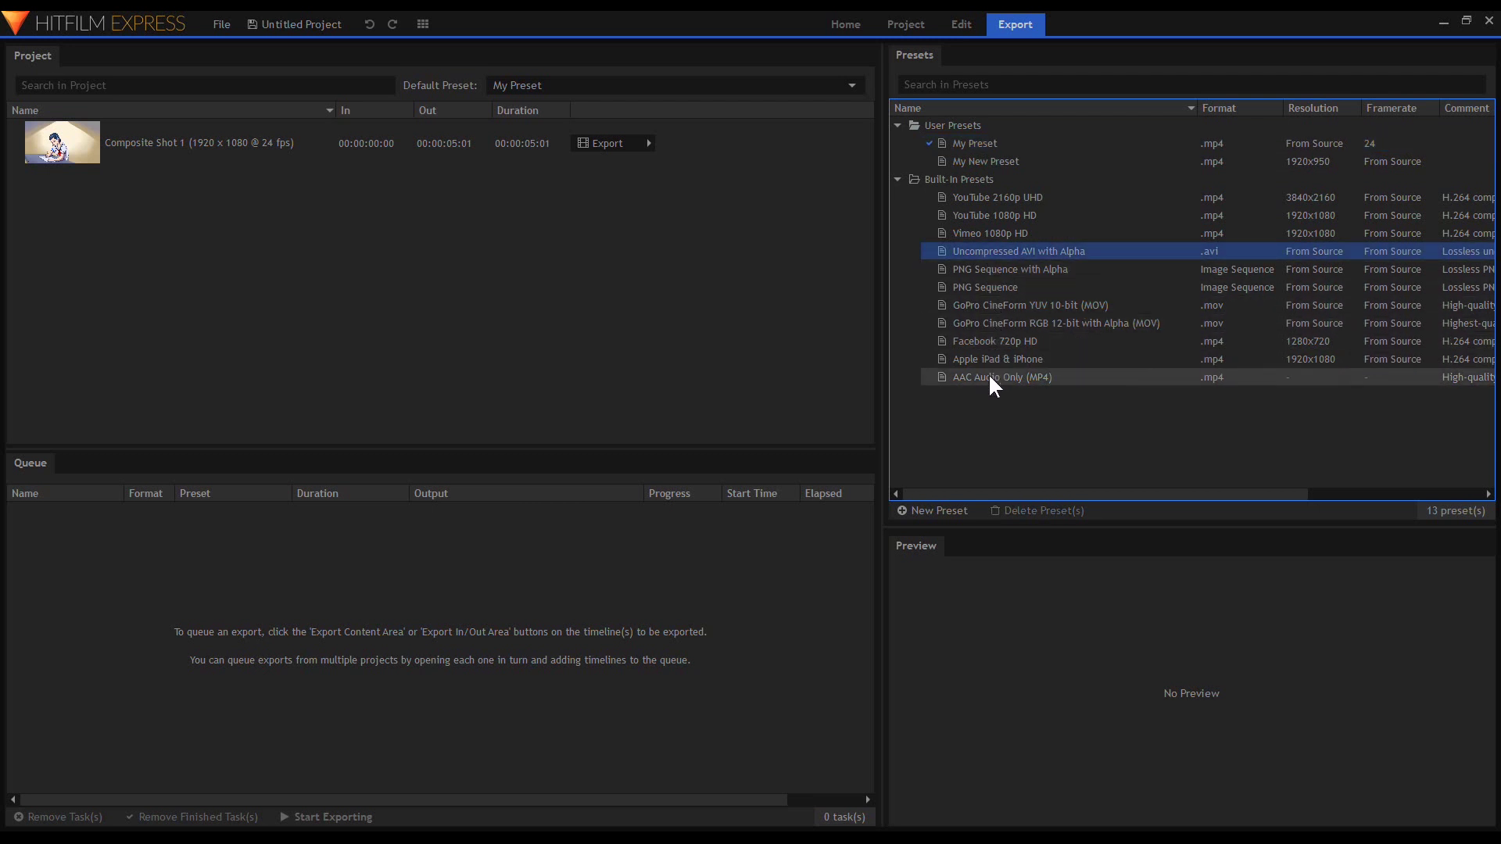
pyautogui.click(987, 322)
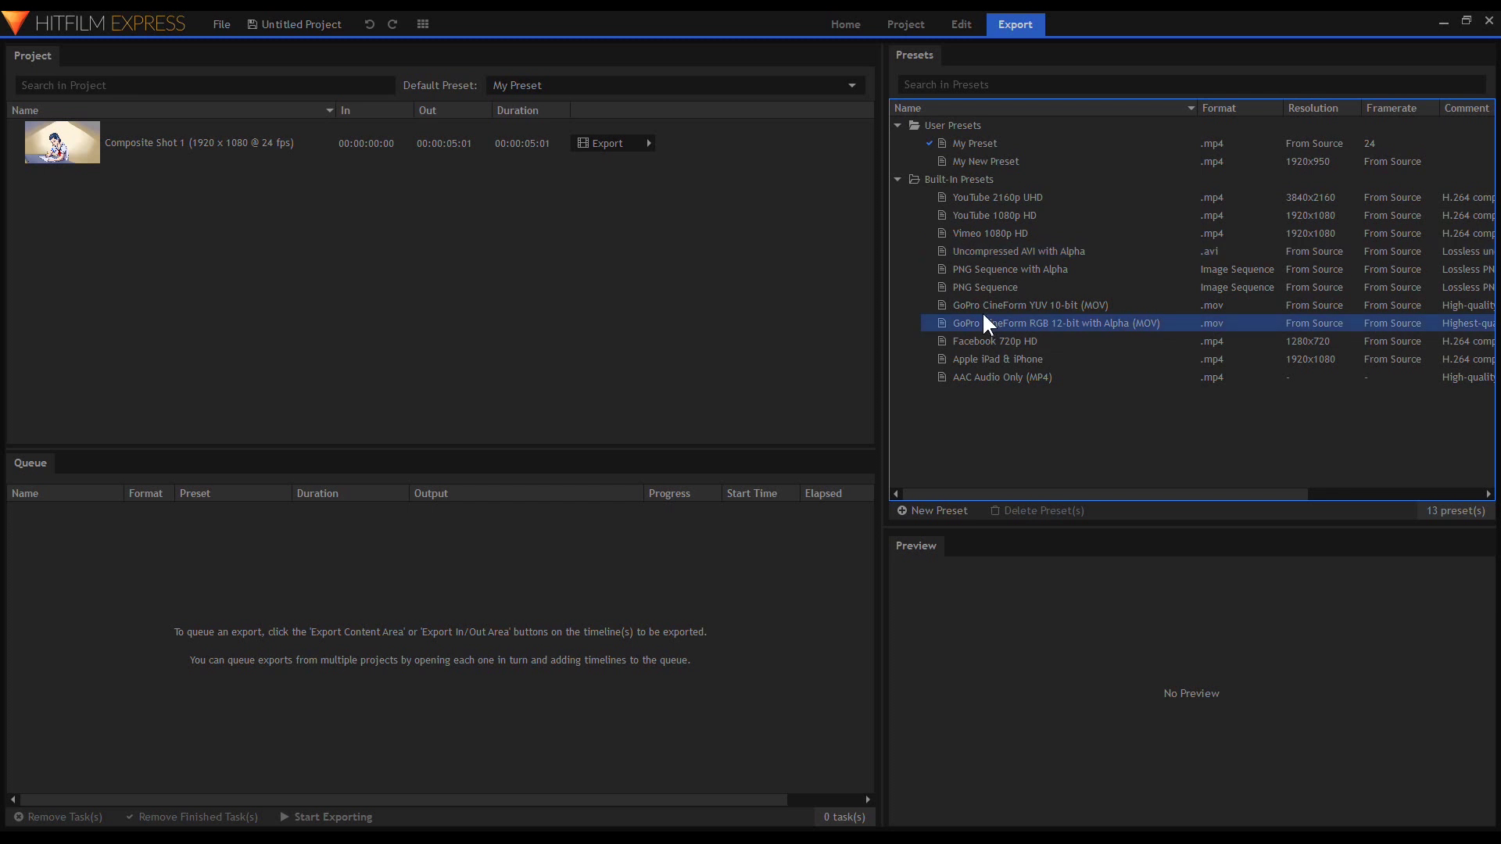
pyautogui.click(941, 325)
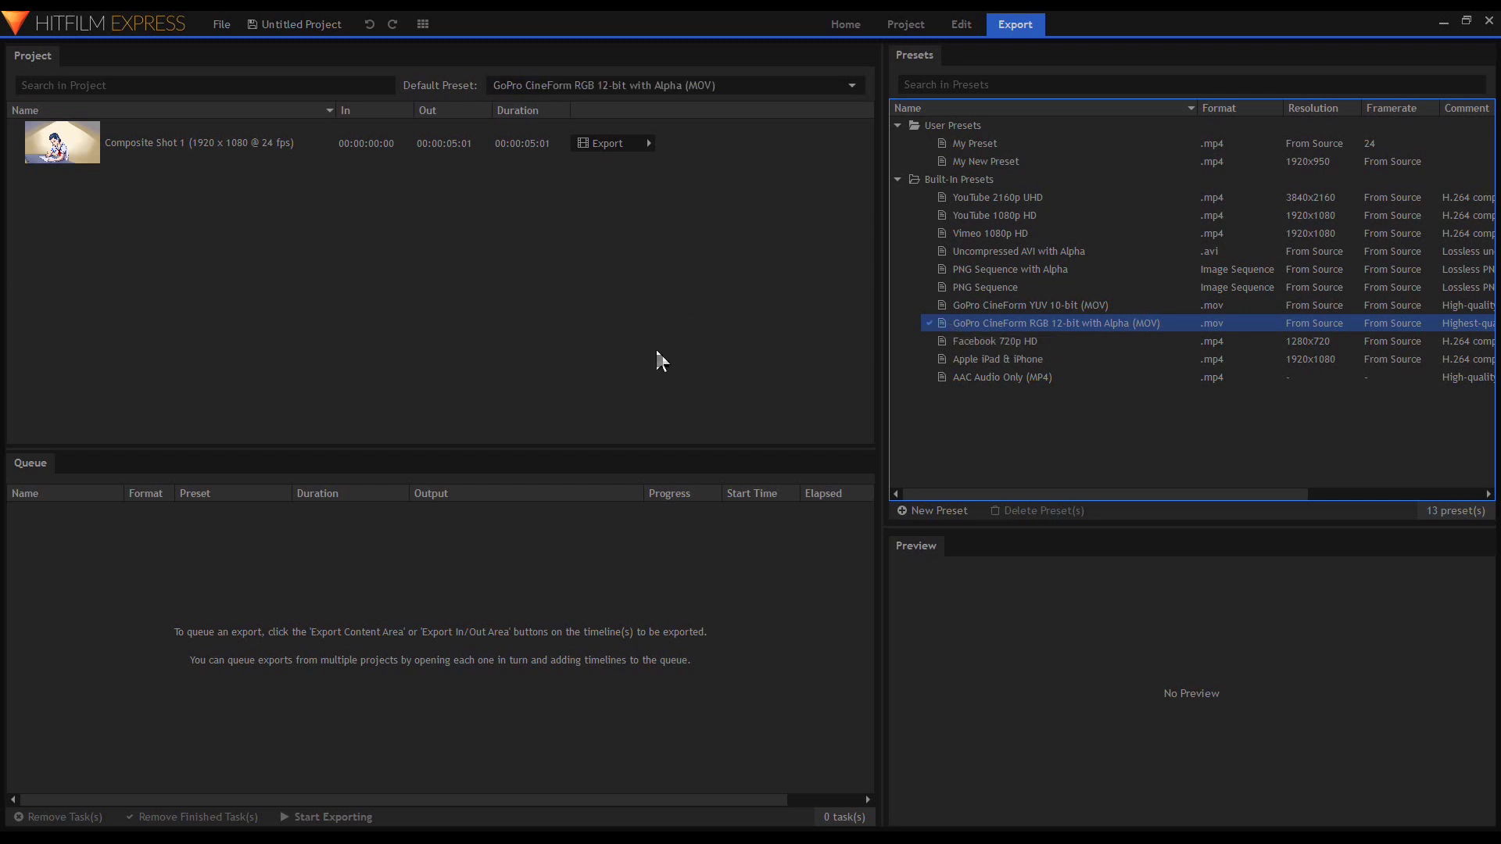
# Export Composite Shot 1's in-out range as paper ball render.mov in C:\tmp.
pyautogui.click(613, 143)
pyautogui.click(663, 144)
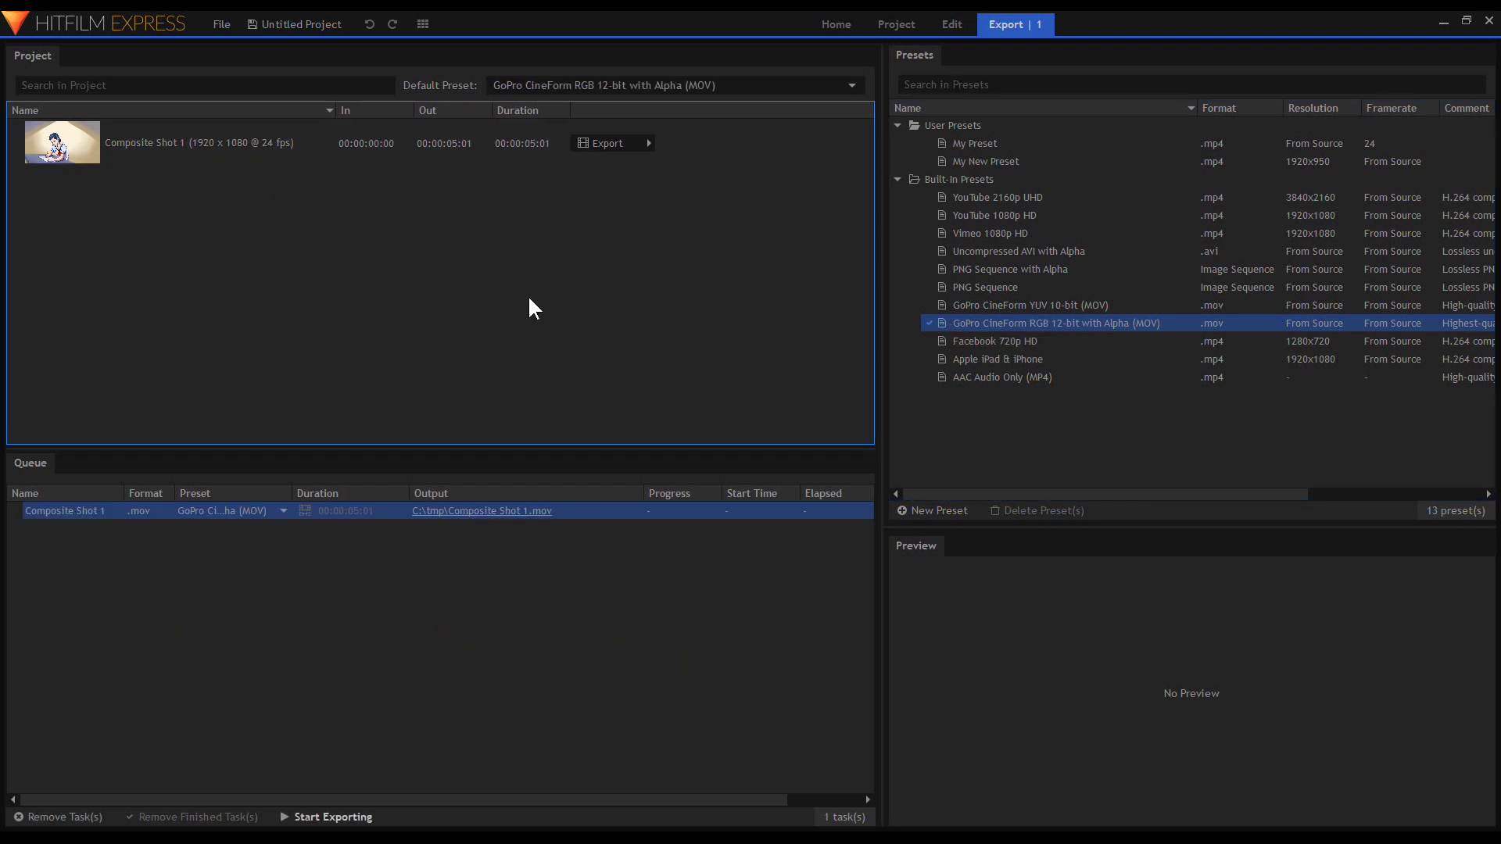
pyautogui.click(524, 511)
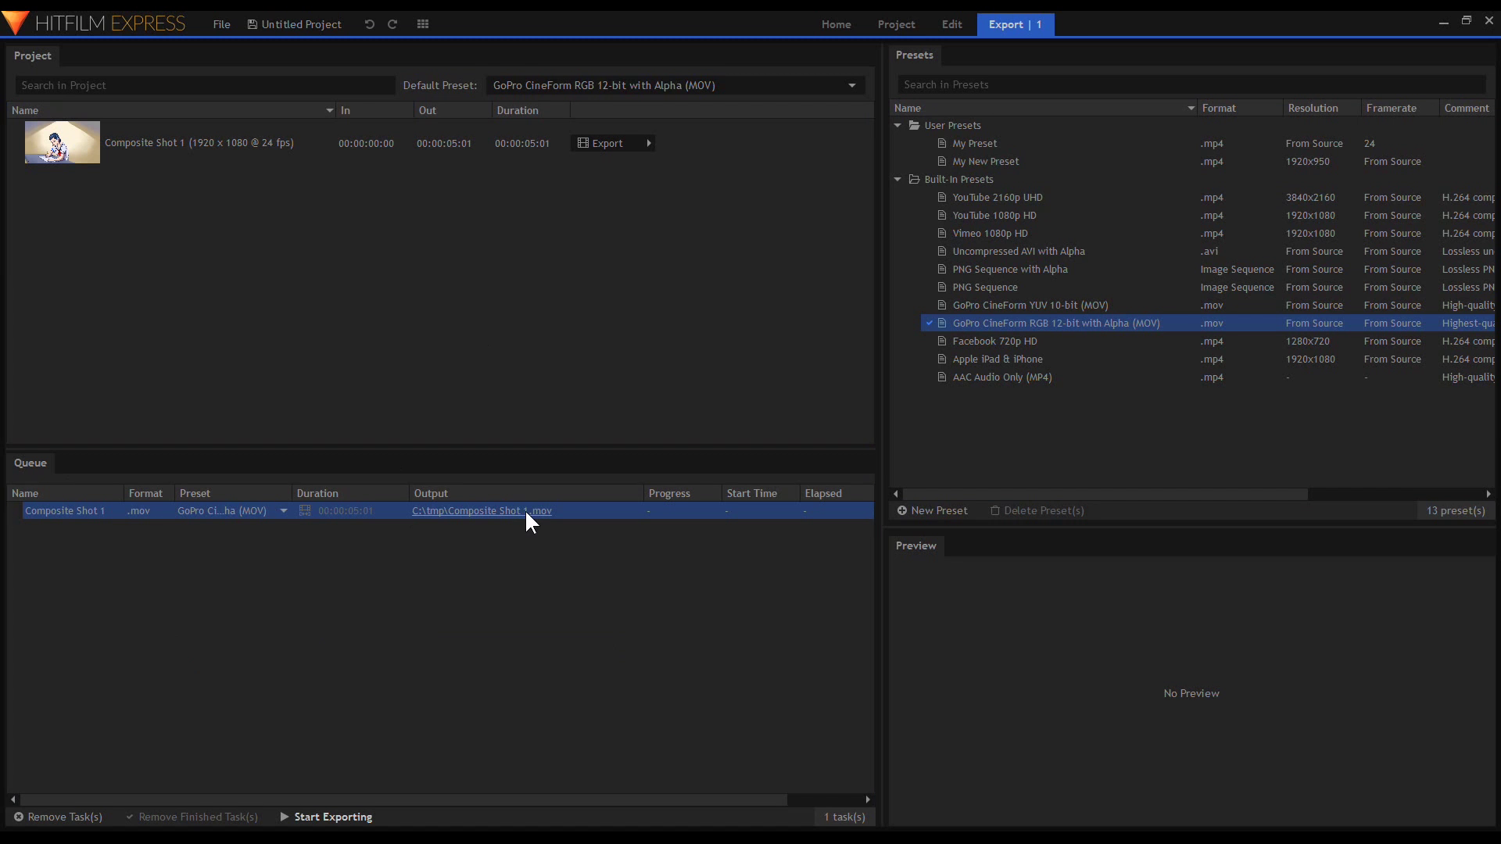
pyautogui.write('paper')
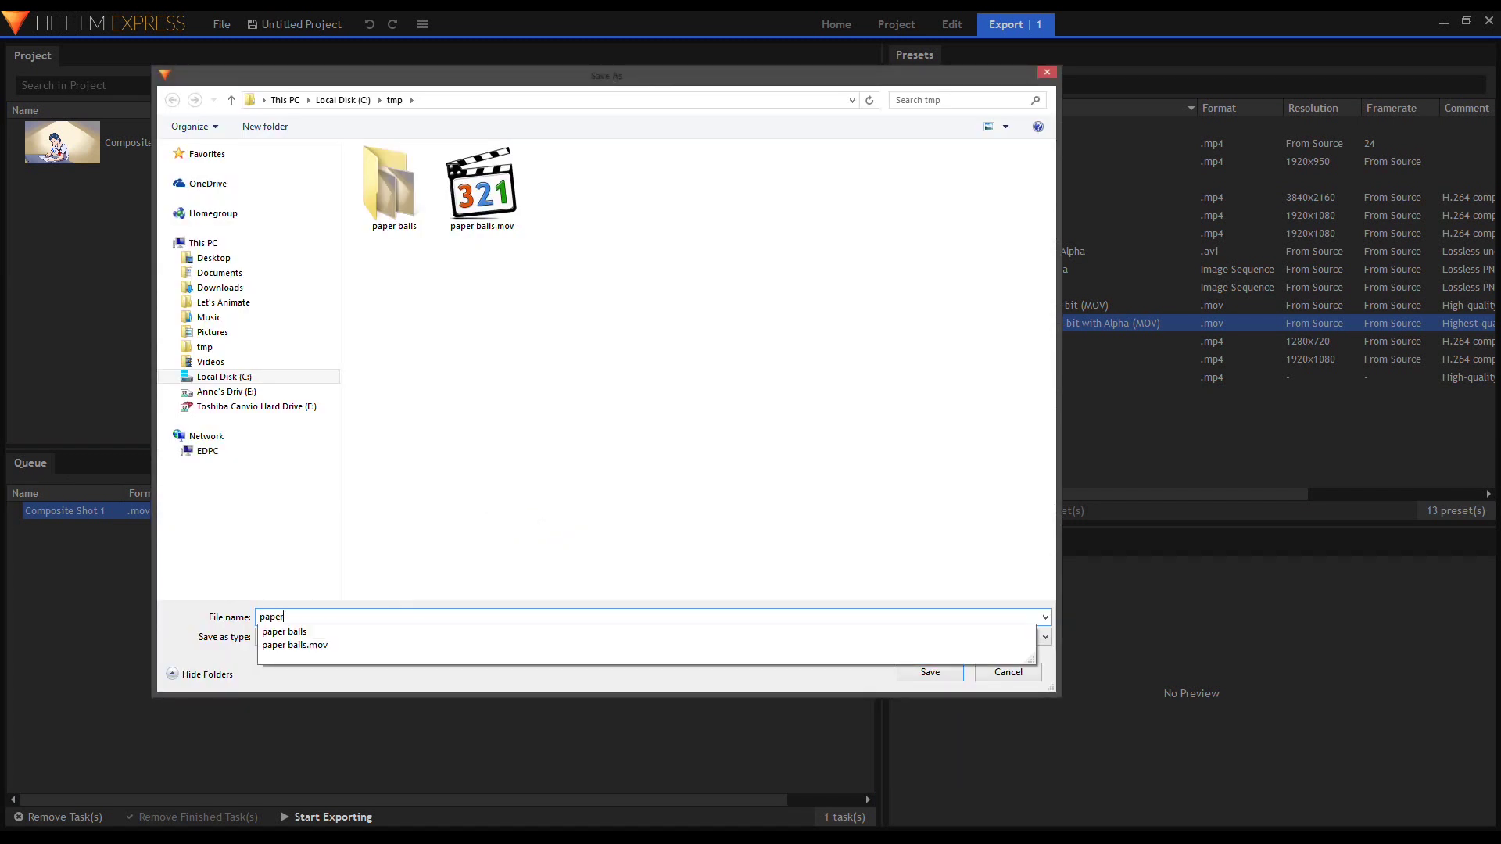
pyautogui.write(' ball render')
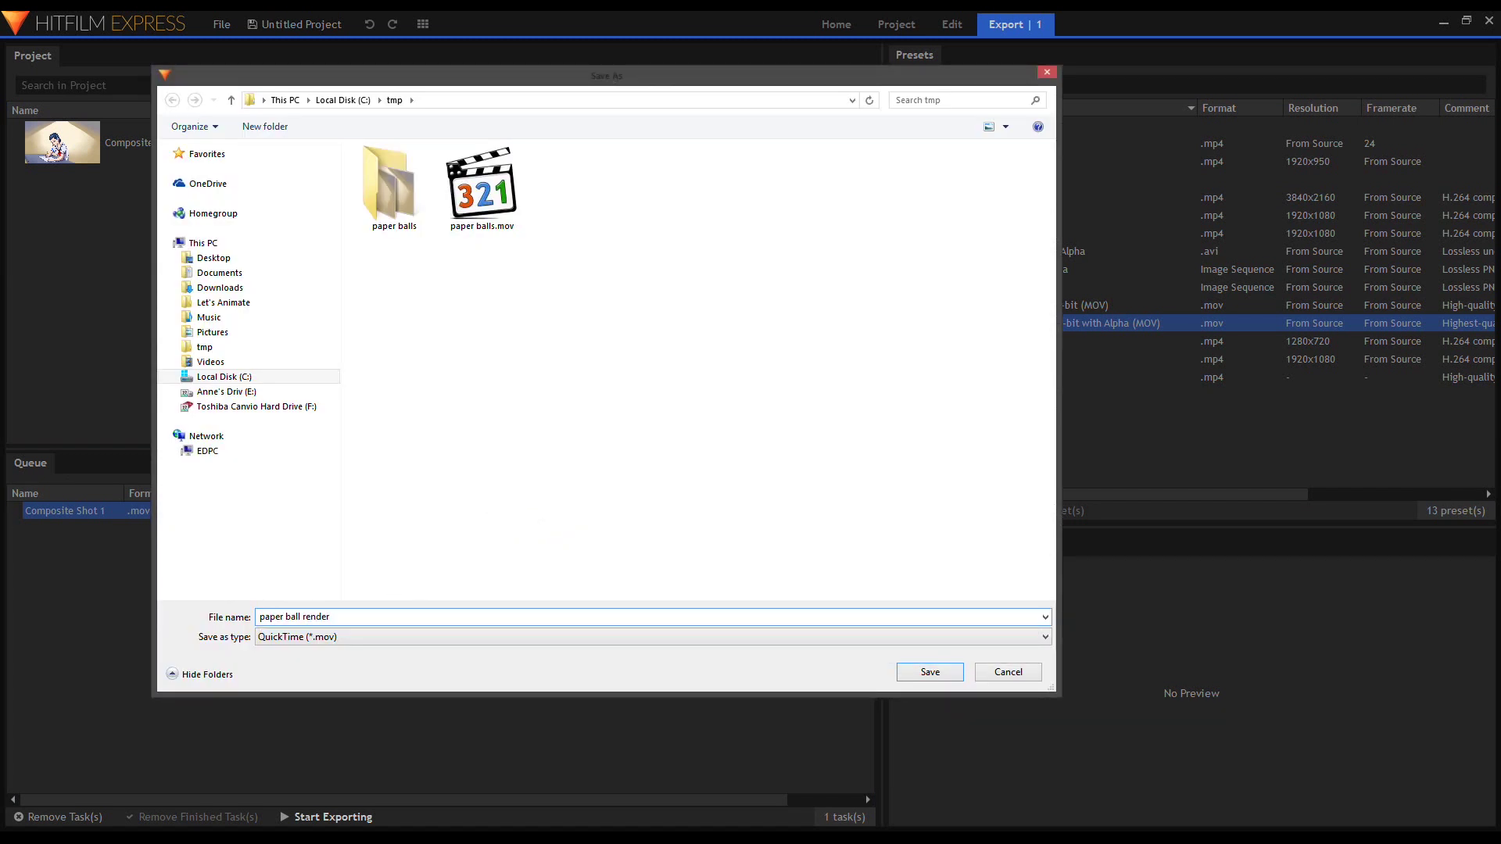
pyautogui.click(912, 675)
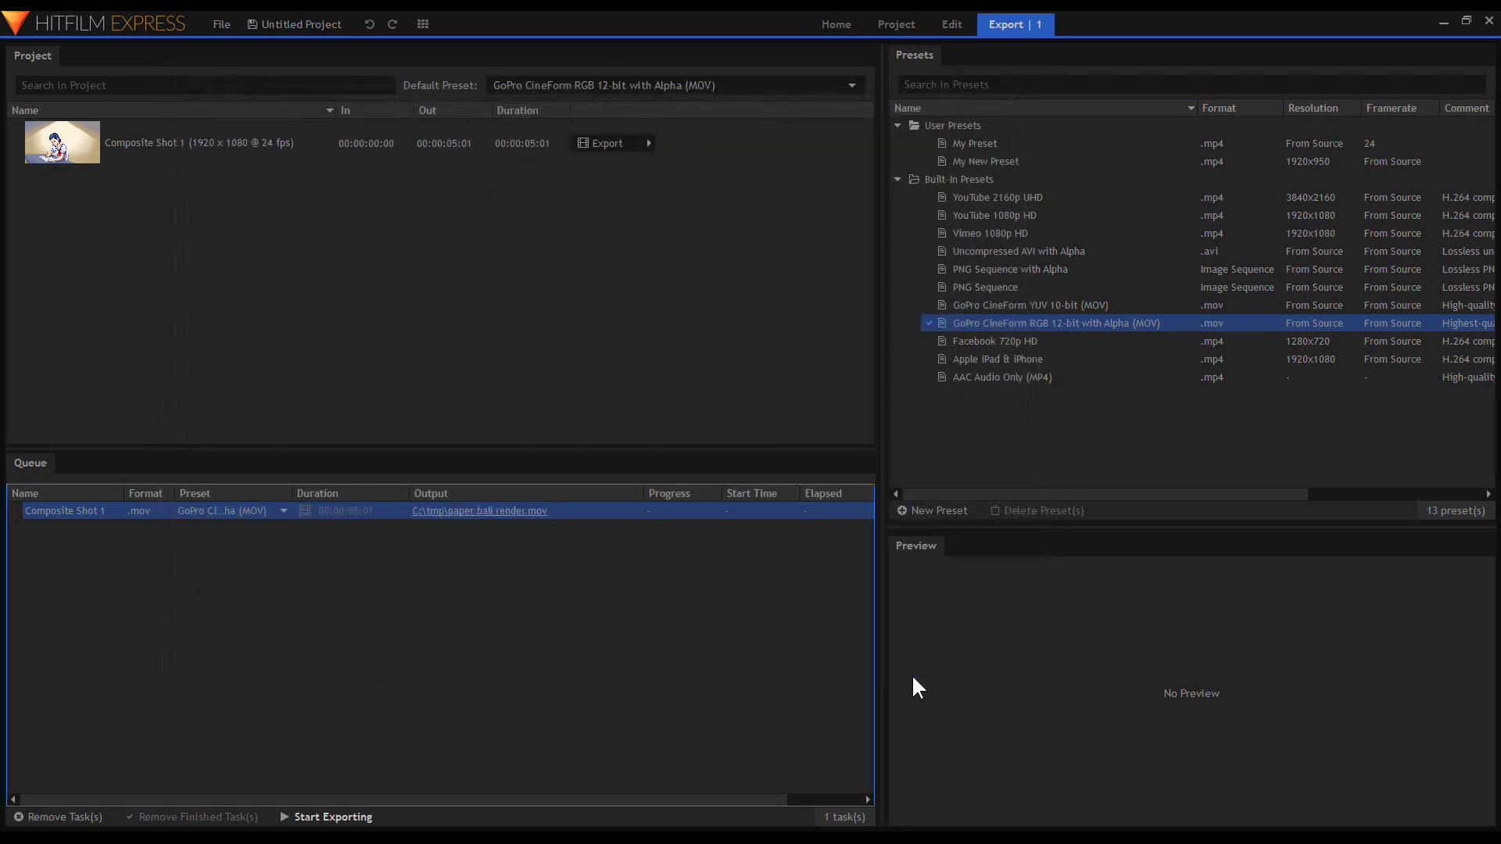
pyautogui.click(344, 816)
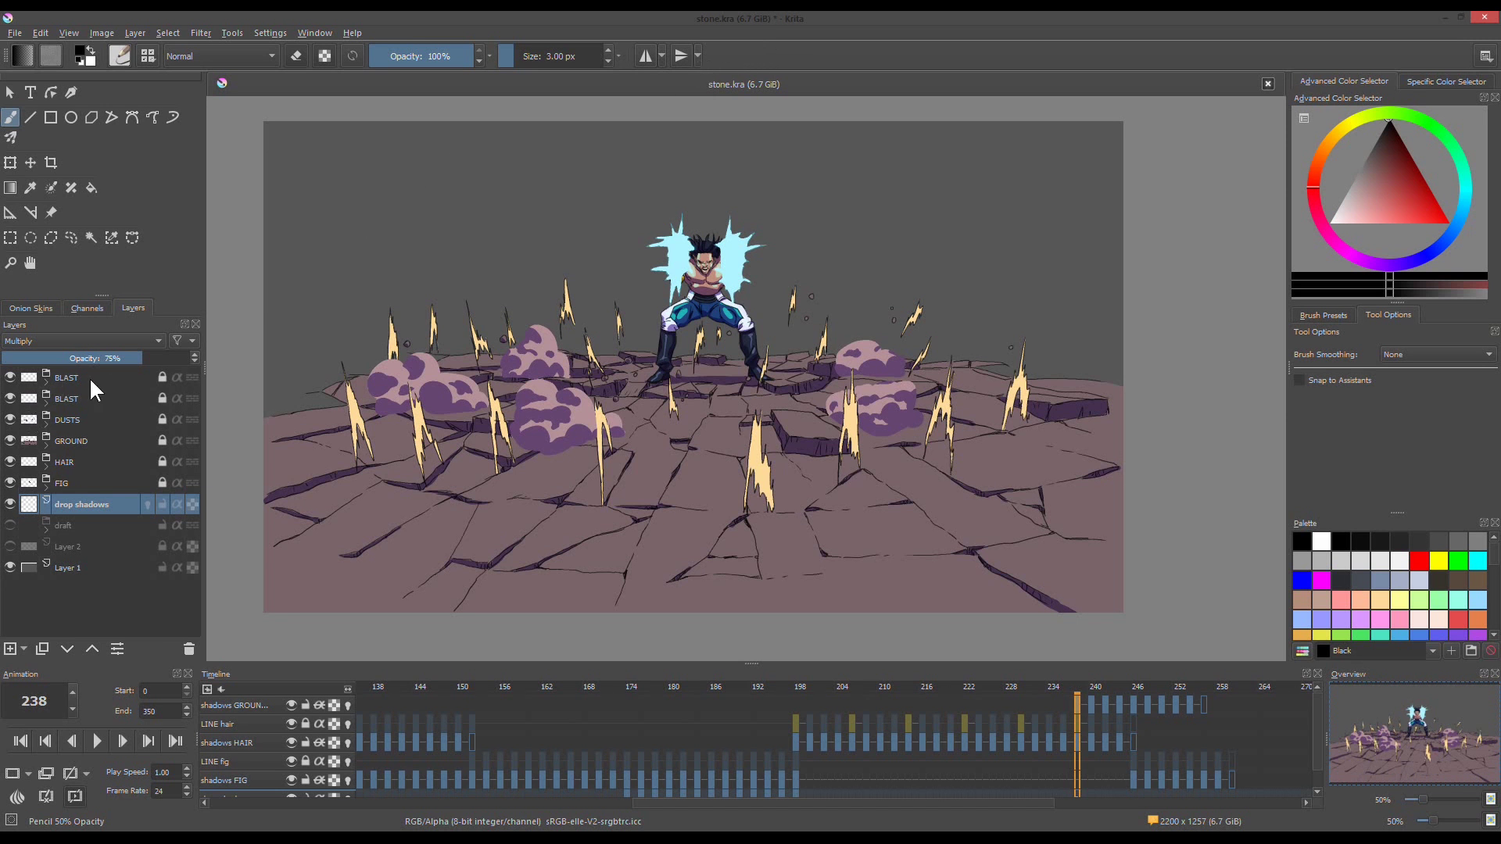
# Hide both BLAST layers, the DUSTS layer and Layer 1's grey background.
pyautogui.click(10, 377)
pyautogui.click(10, 398)
pyautogui.click(10, 419)
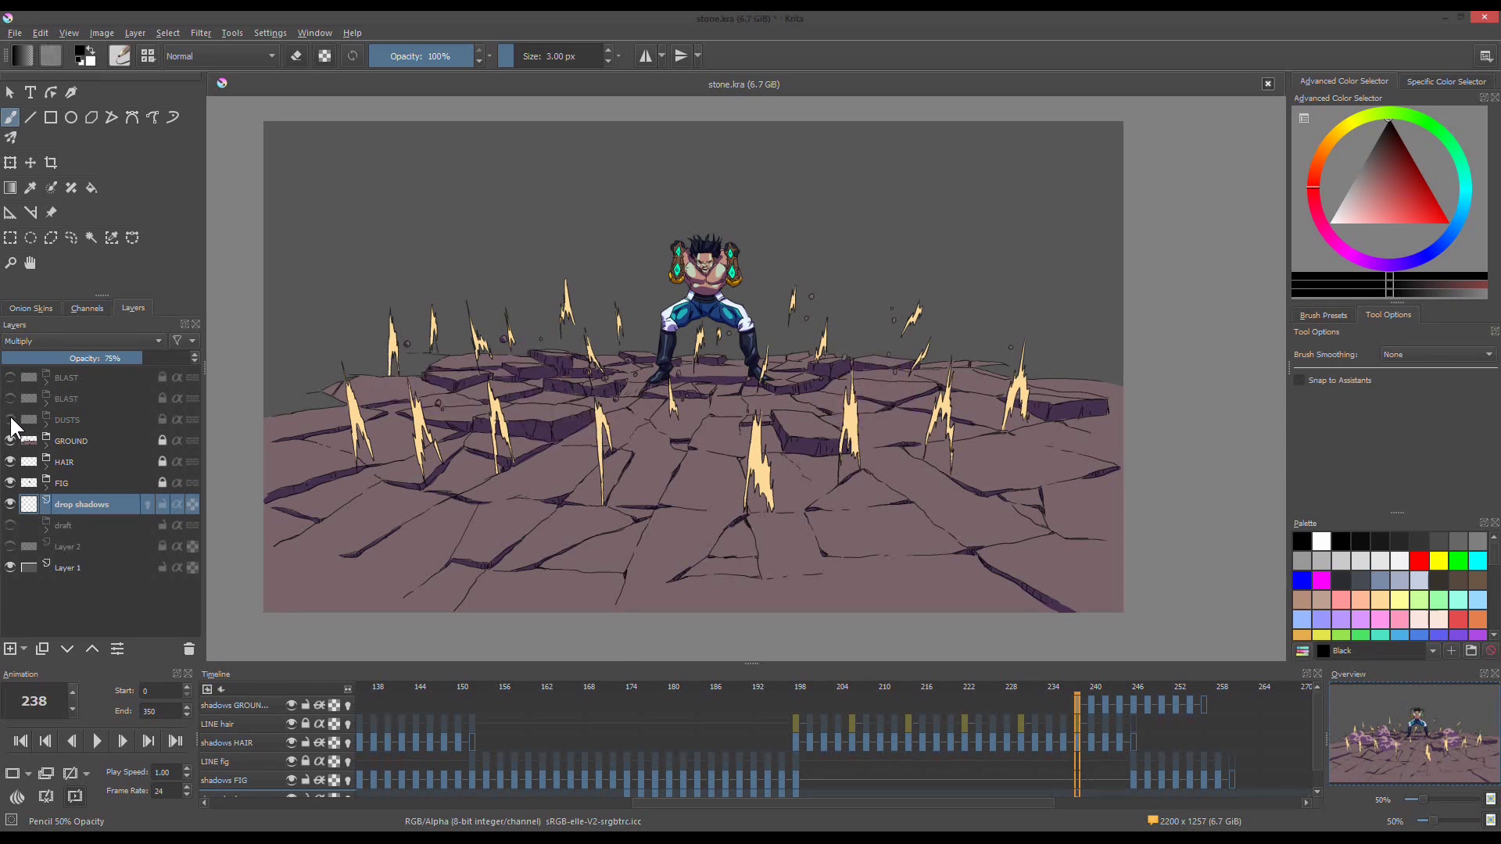
pyautogui.click(10, 568)
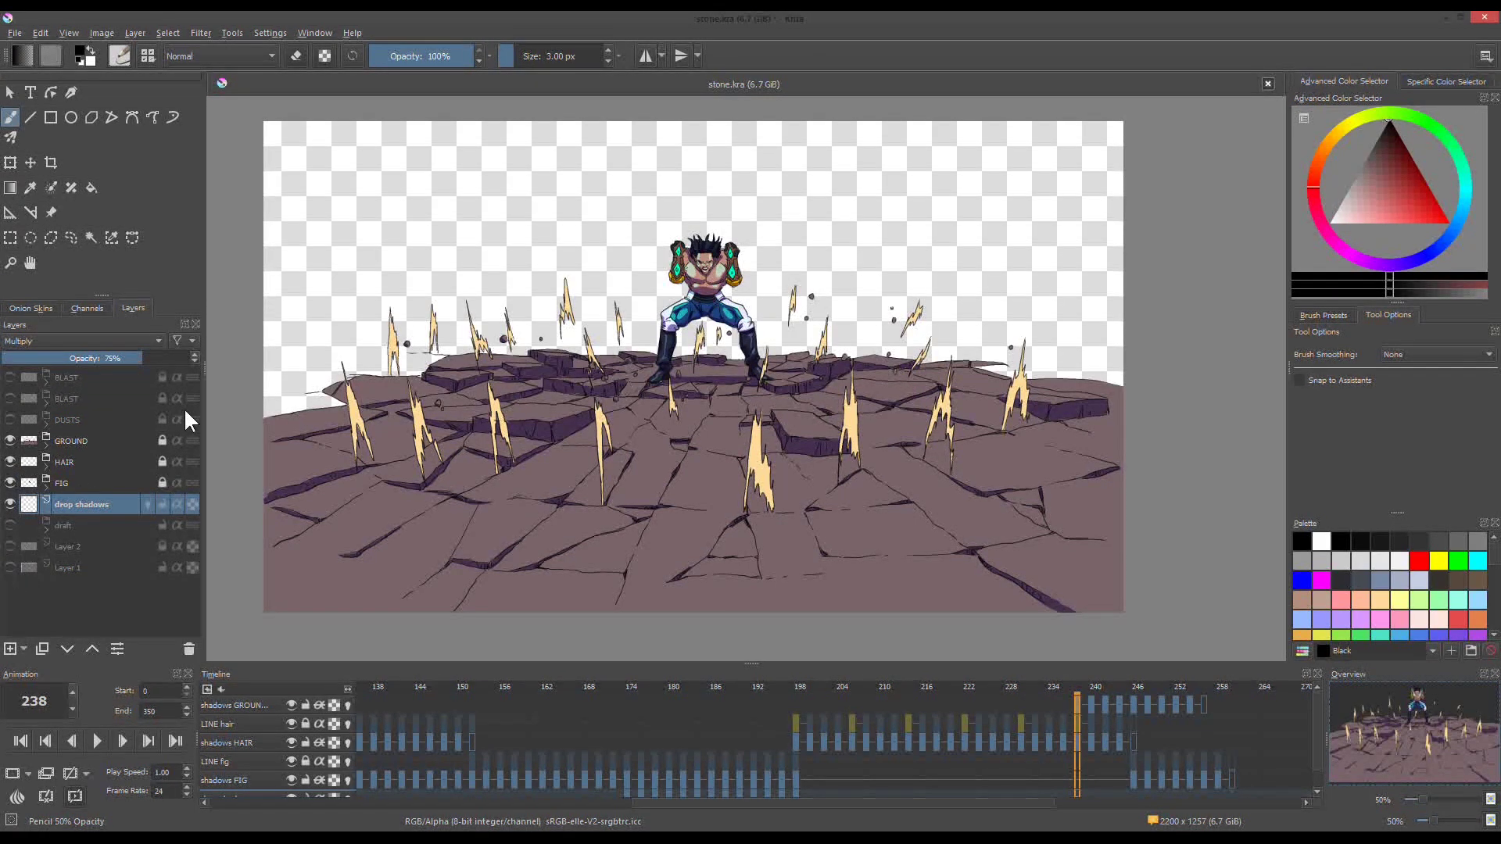
# Leave only the DUSTS layer visible, hiding GROUND, HAIR, FIG and the drop shadows.
pyautogui.click(14, 33)
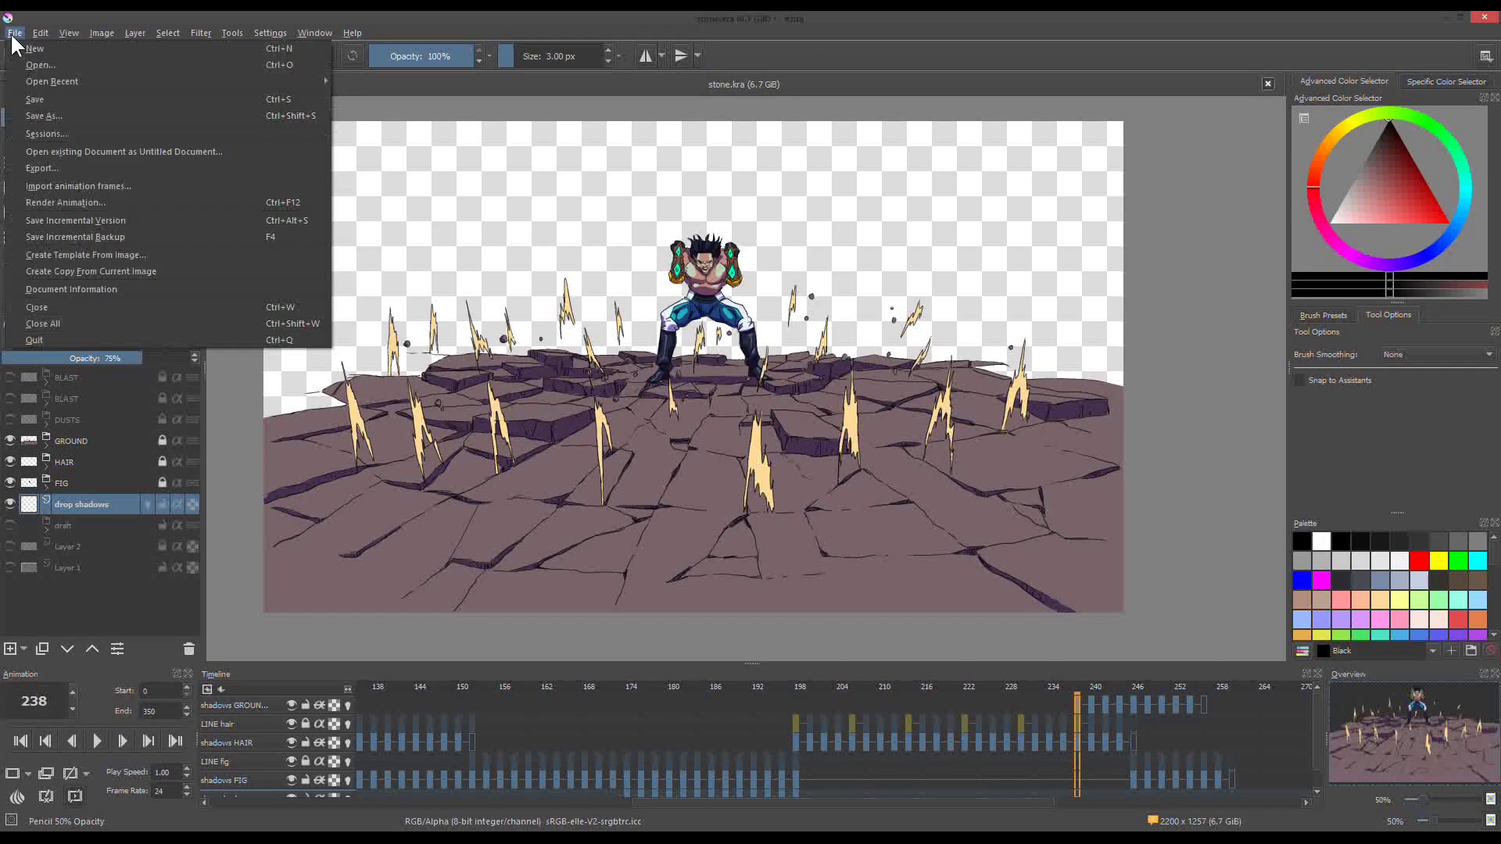
pyautogui.click(58, 201)
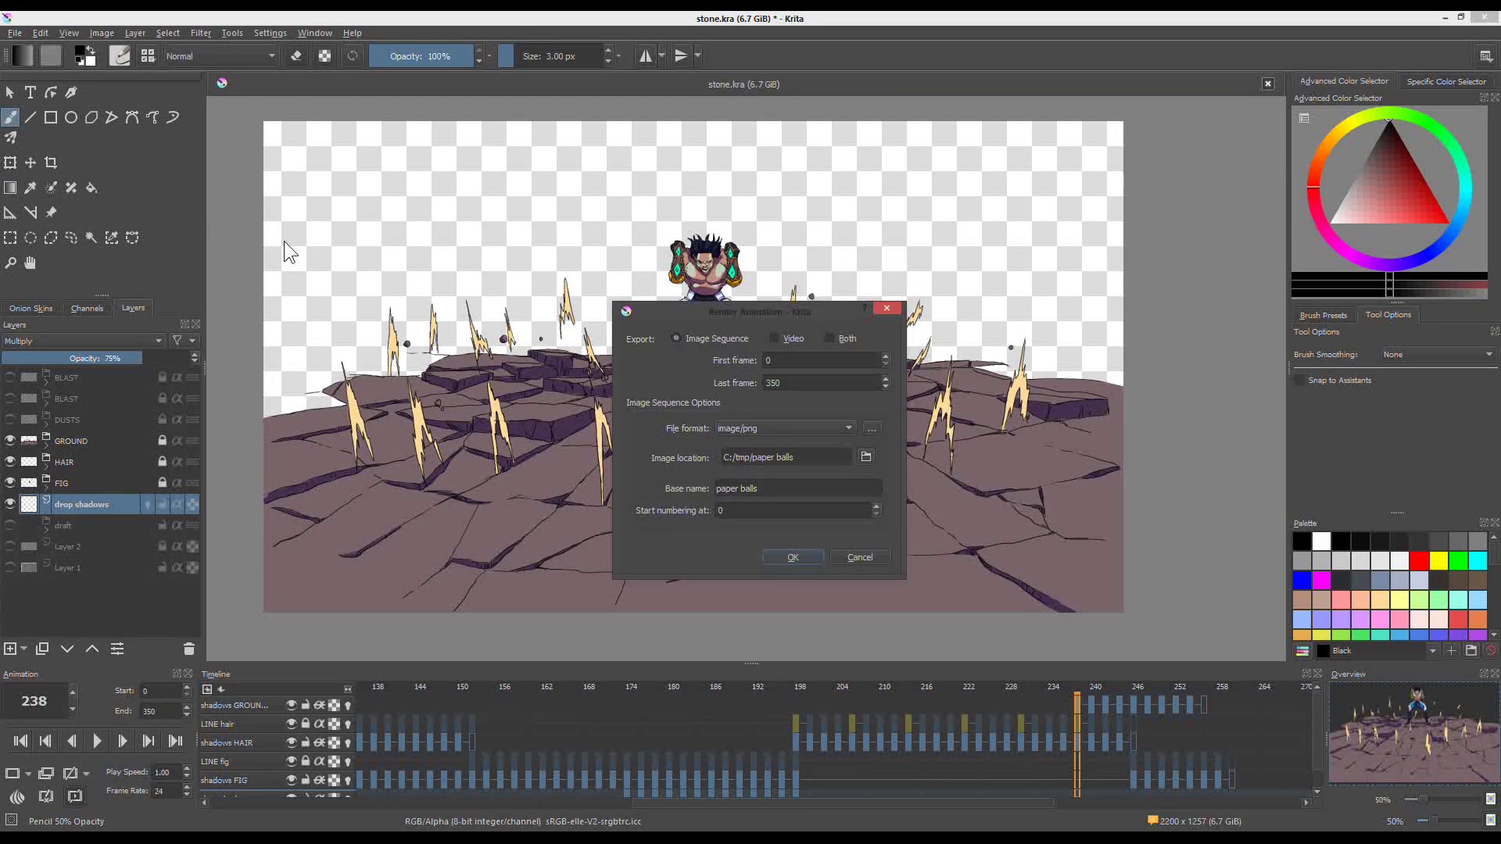
pyautogui.press('Escape')
pyautogui.moveTo(10, 504); pyautogui.dragTo(14, 426)
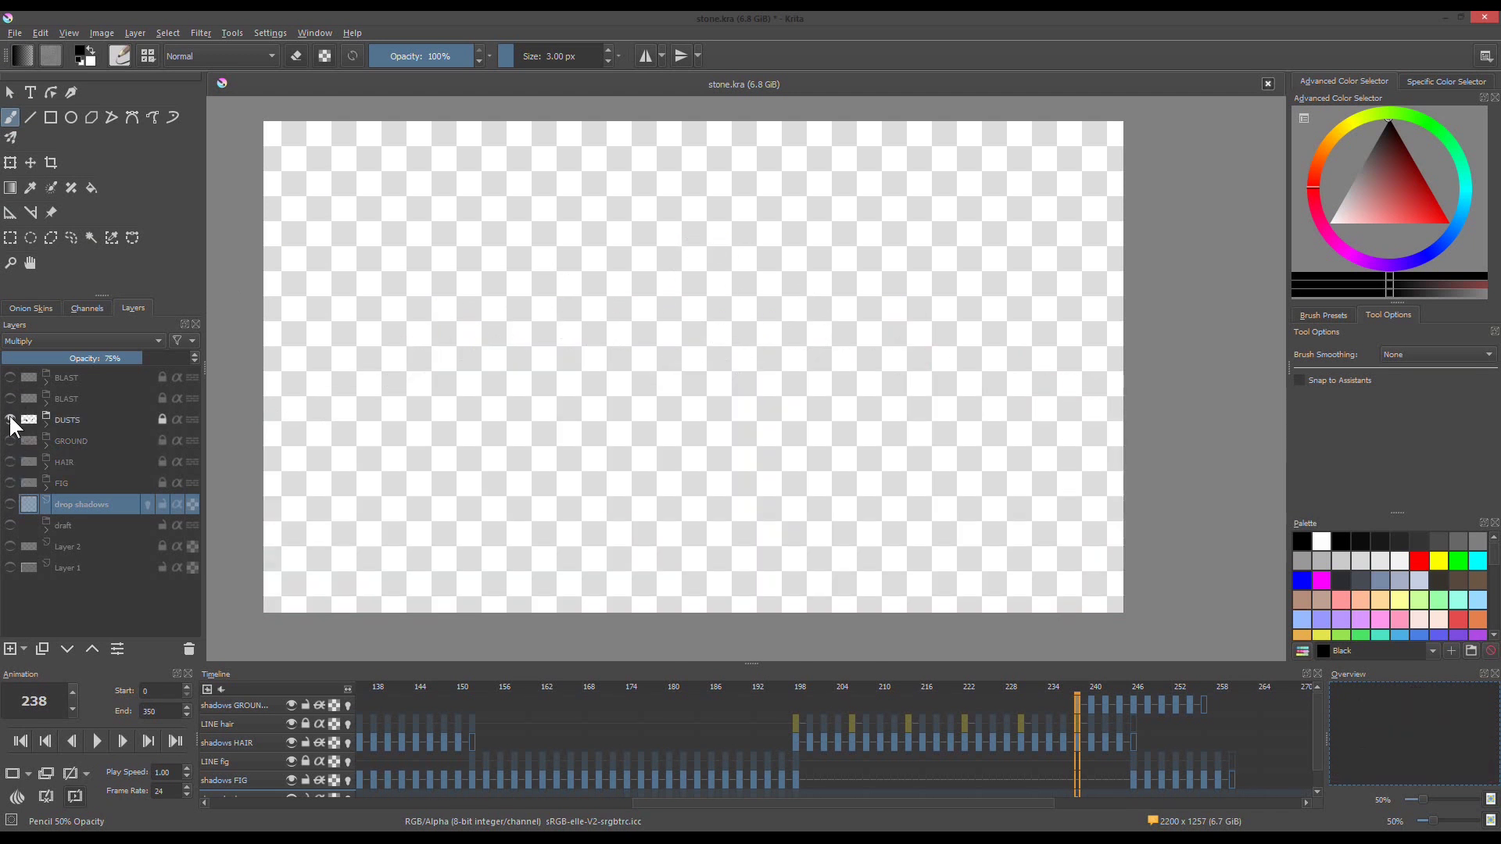
pyautogui.click(10, 419)
# Render the DUSTS layer as a PNG sequence named 'dust render' into C:/tmp/dust.
pyautogui.click(14, 33)
pyautogui.click(58, 201)
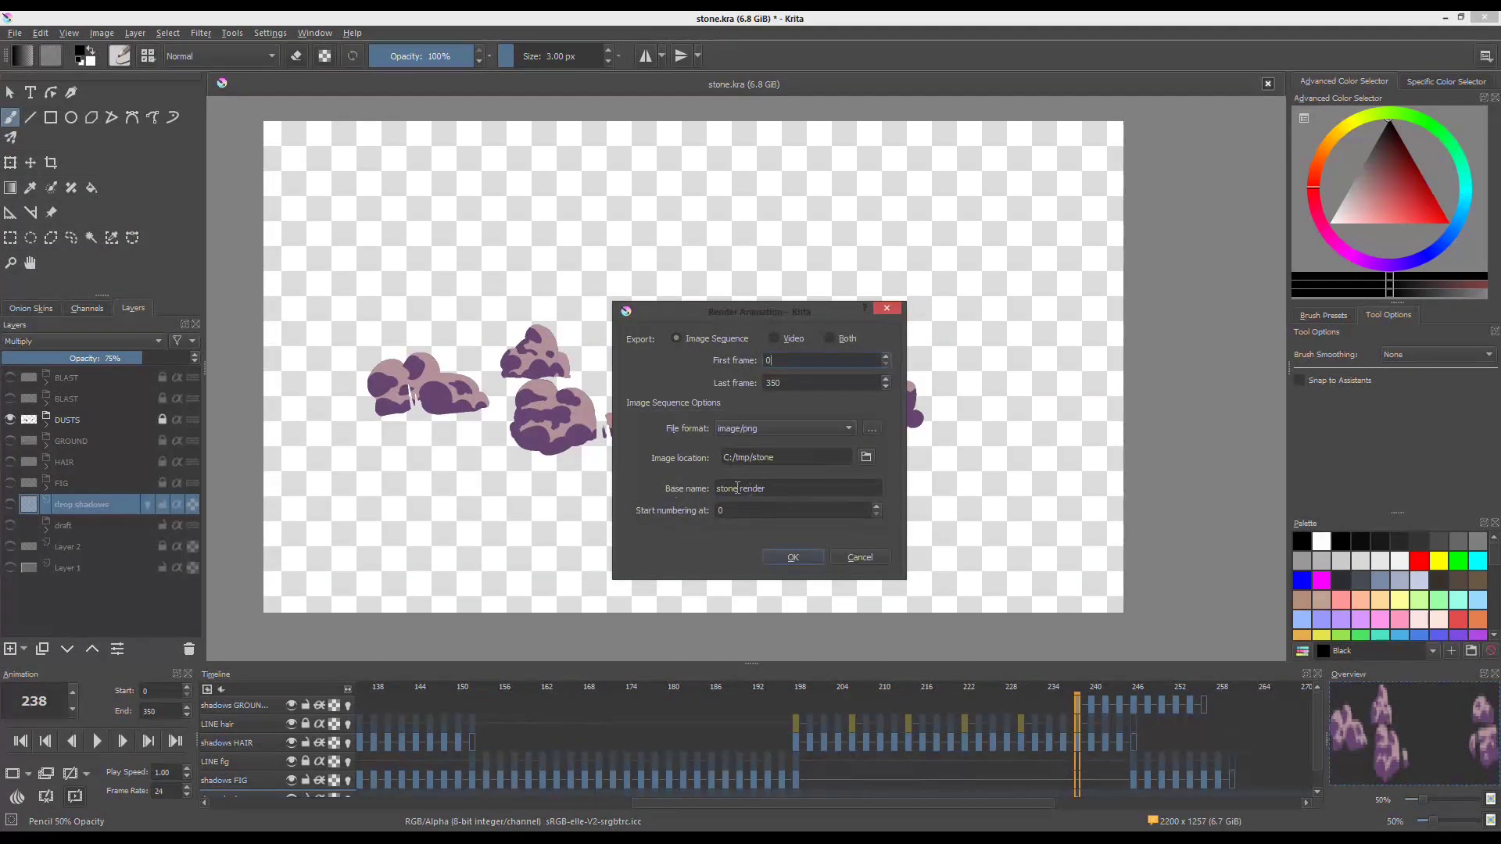
pyautogui.doubleClick(737, 488)
pyautogui.write('dust')
pyautogui.doubleClick(762, 457)
pyautogui.write('dust')
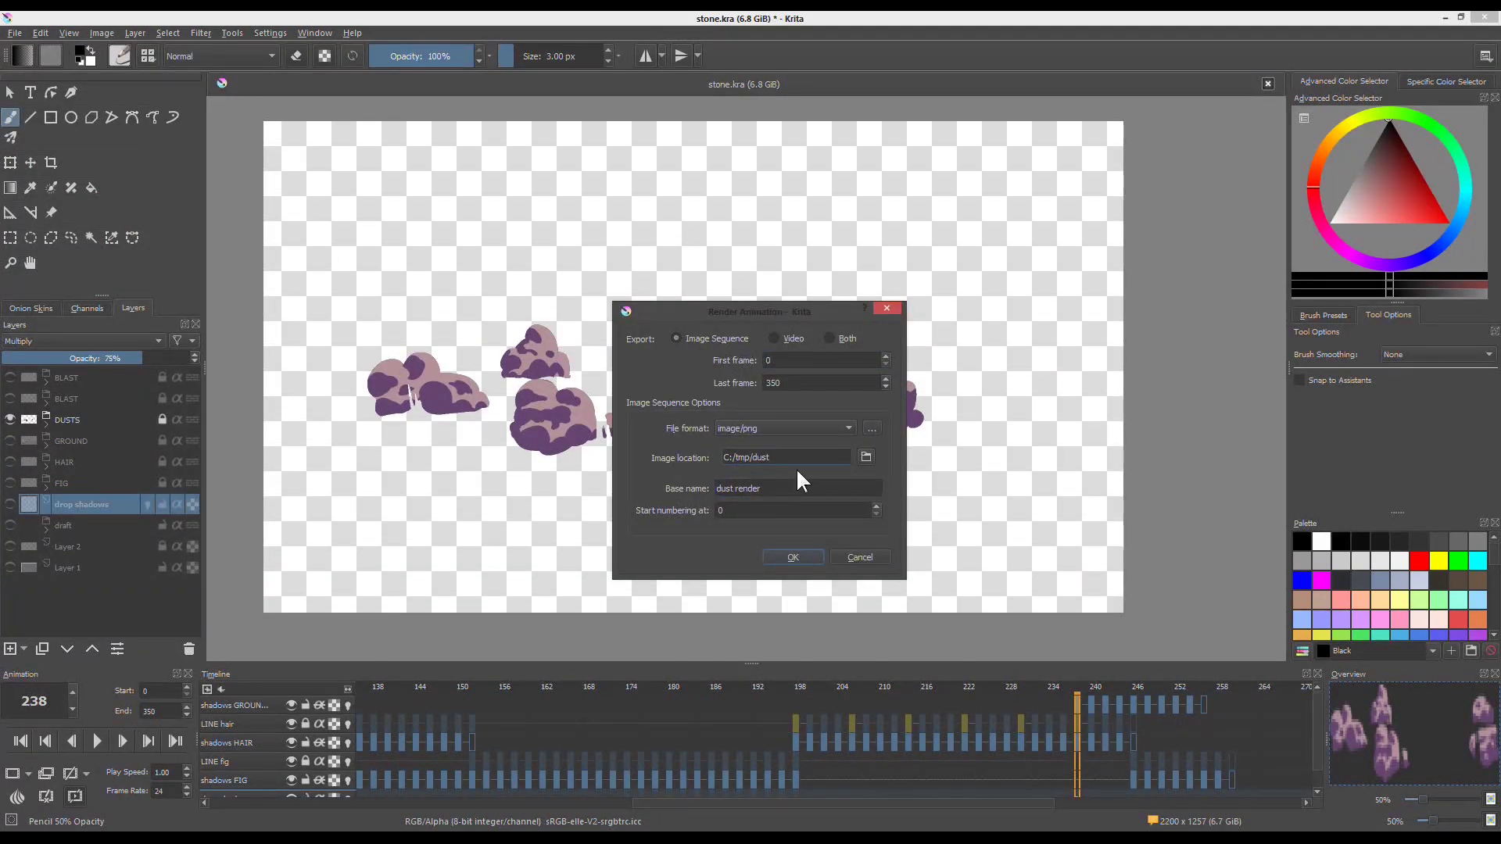
pyautogui.click(794, 556)
# Show only the two BLAST layers and render them as a PNG sequence into C:/tmp/blast.
pyautogui.moveTo(10, 420); pyautogui.dragTo(10, 382)
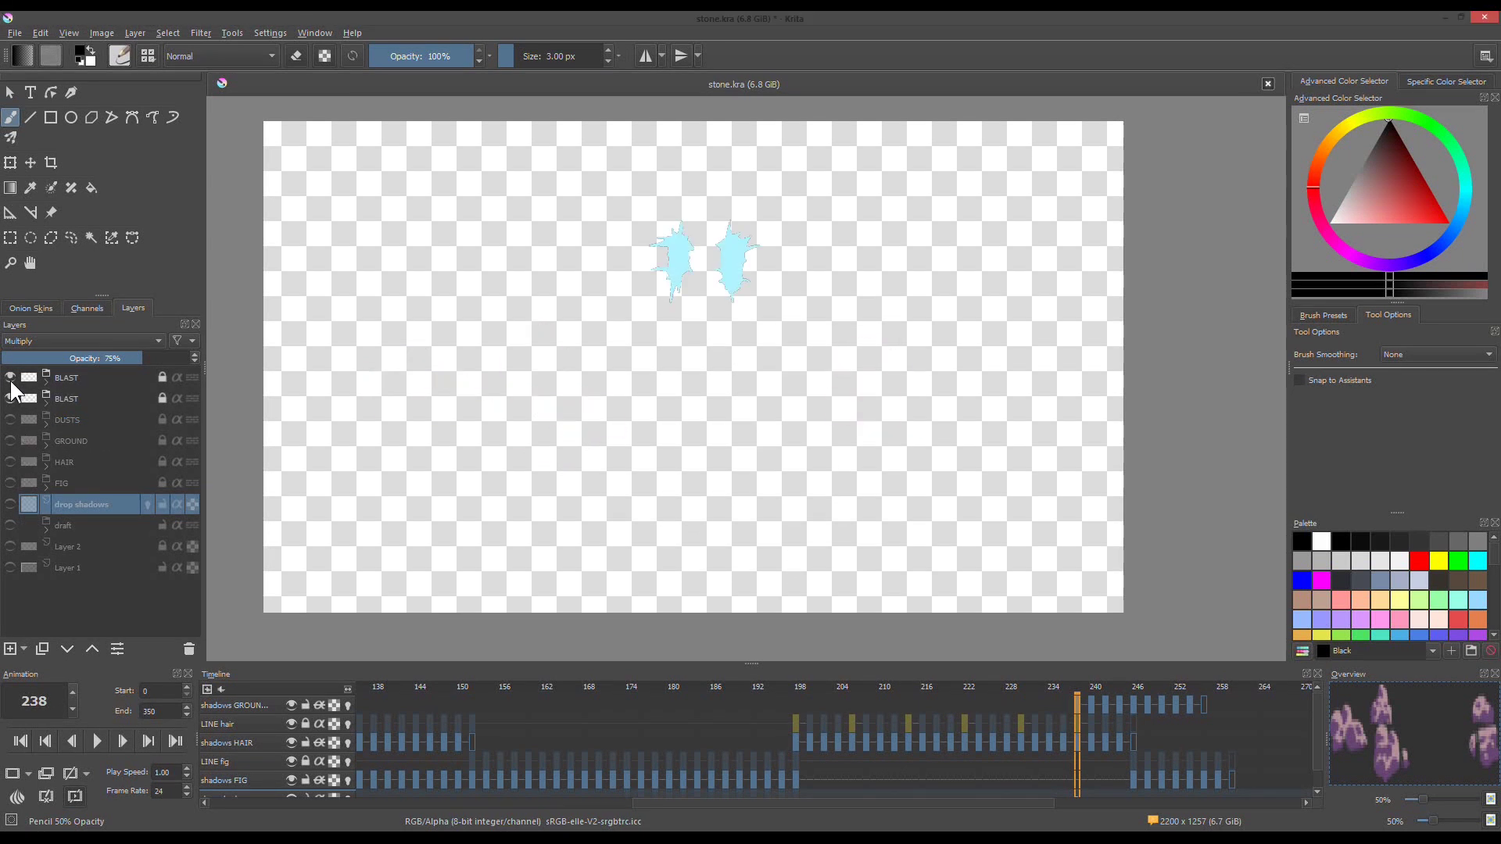
pyautogui.click(14, 33)
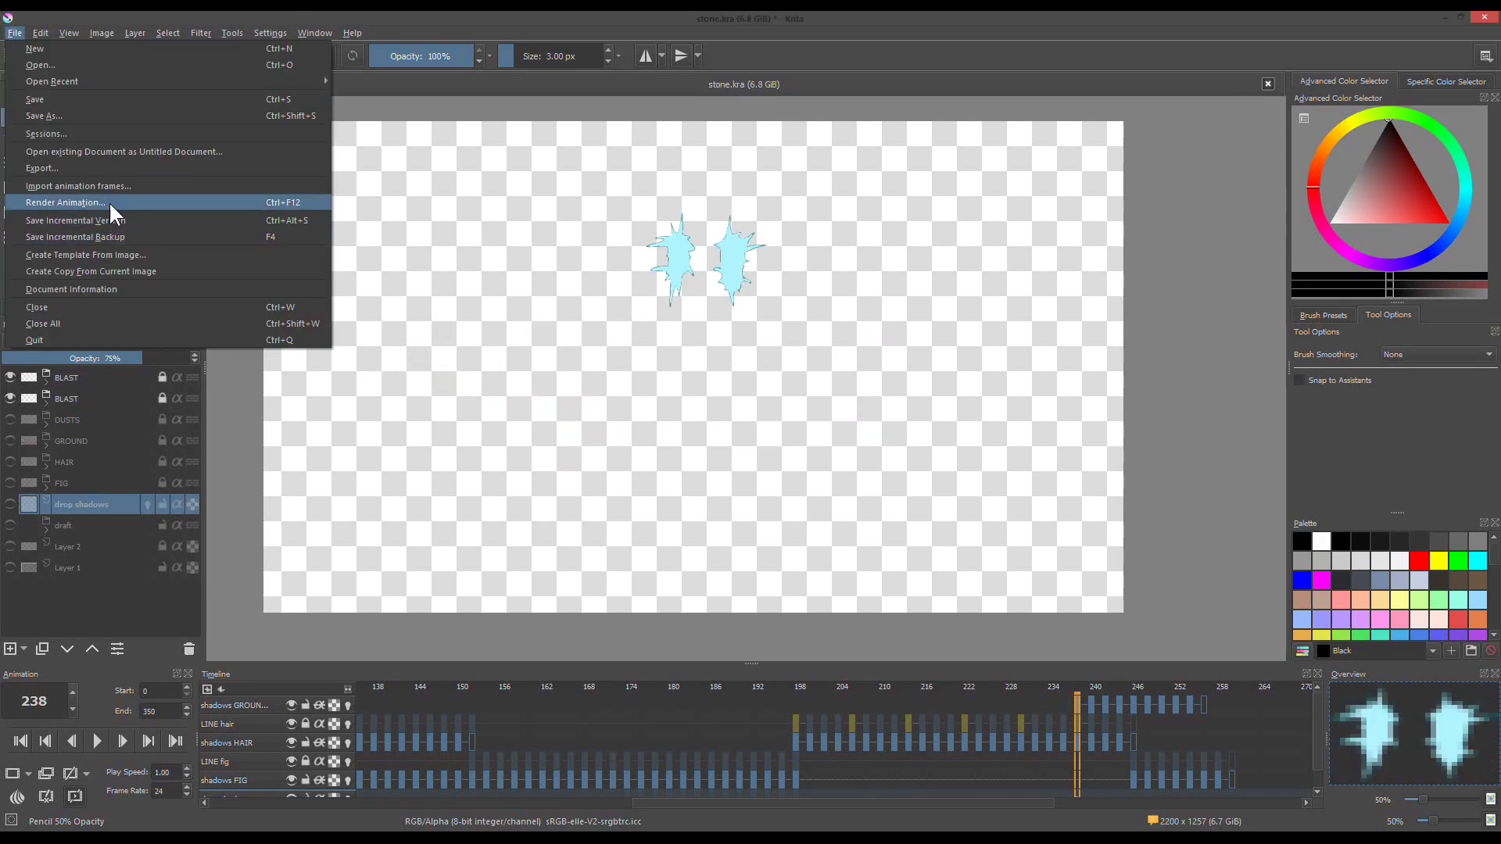
pyautogui.click(109, 202)
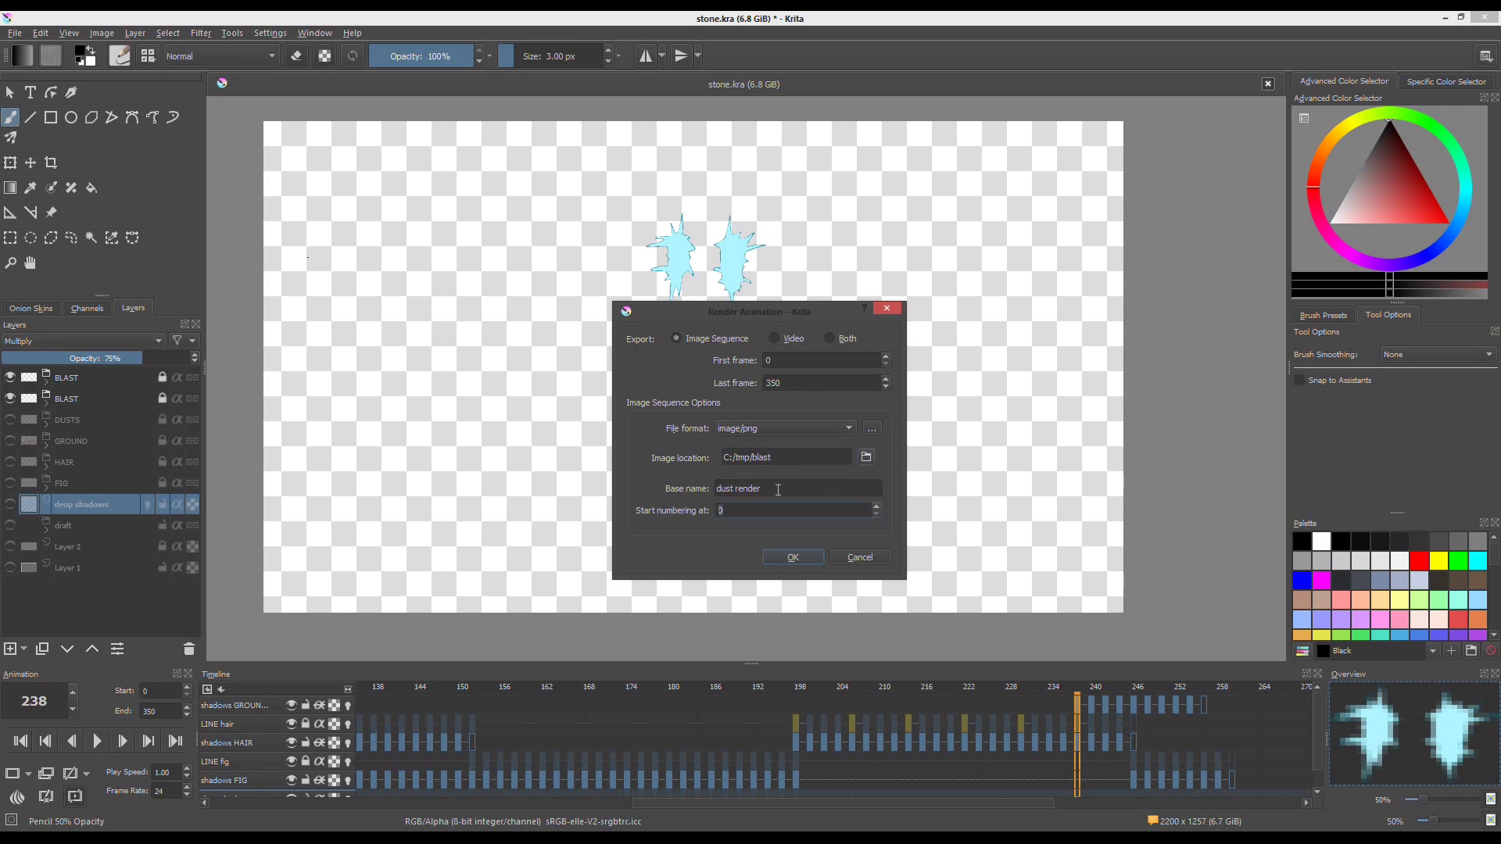
pyautogui.click(790, 555)
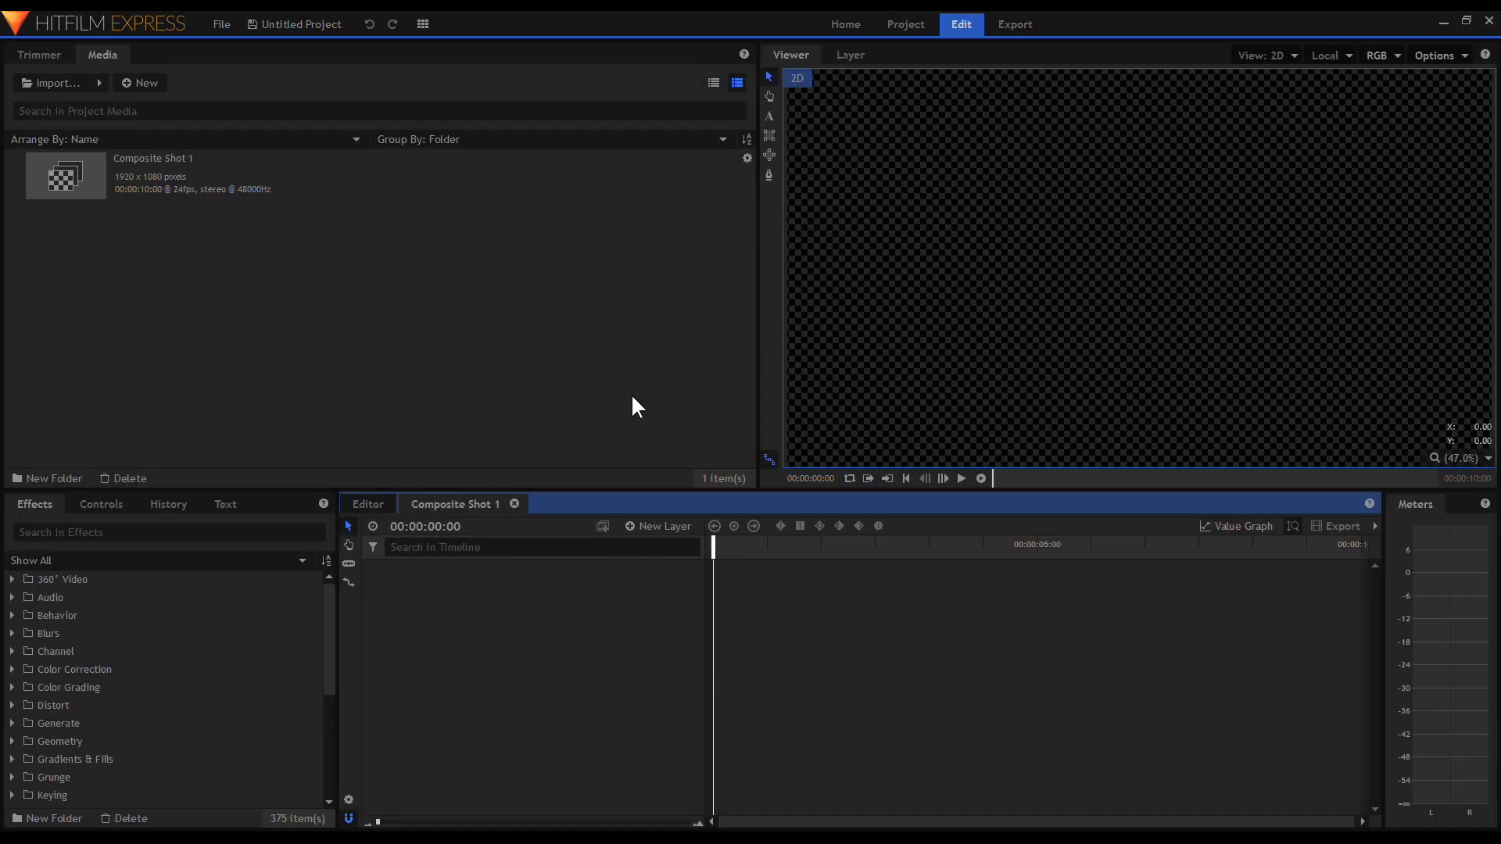
# Import the stone, dust and blast render folders as image sequences.
pyautogui.click(99, 84)
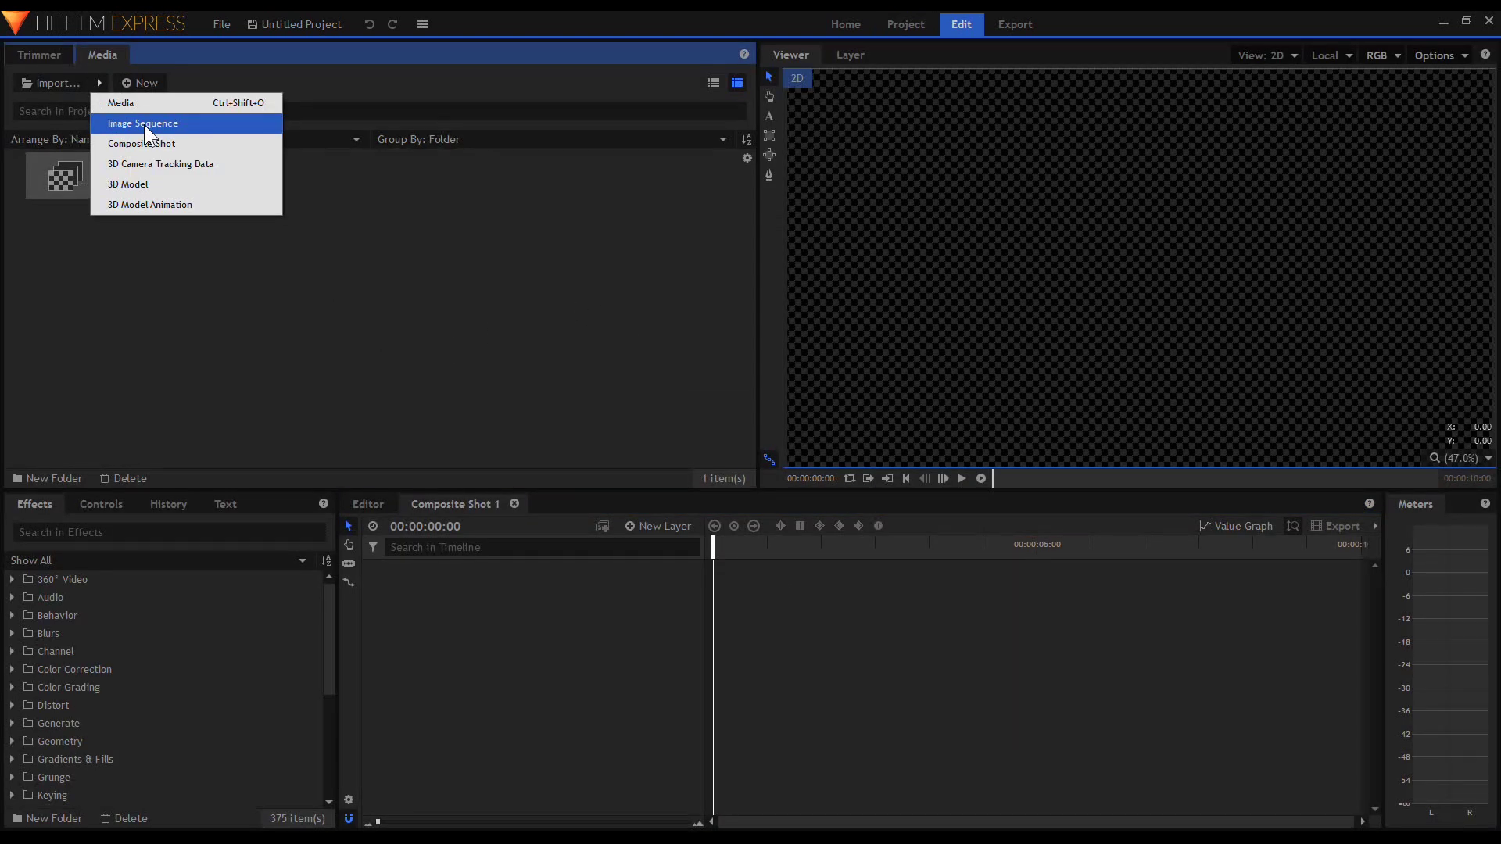
pyautogui.click(144, 125)
pyautogui.doubleClick(630, 185)
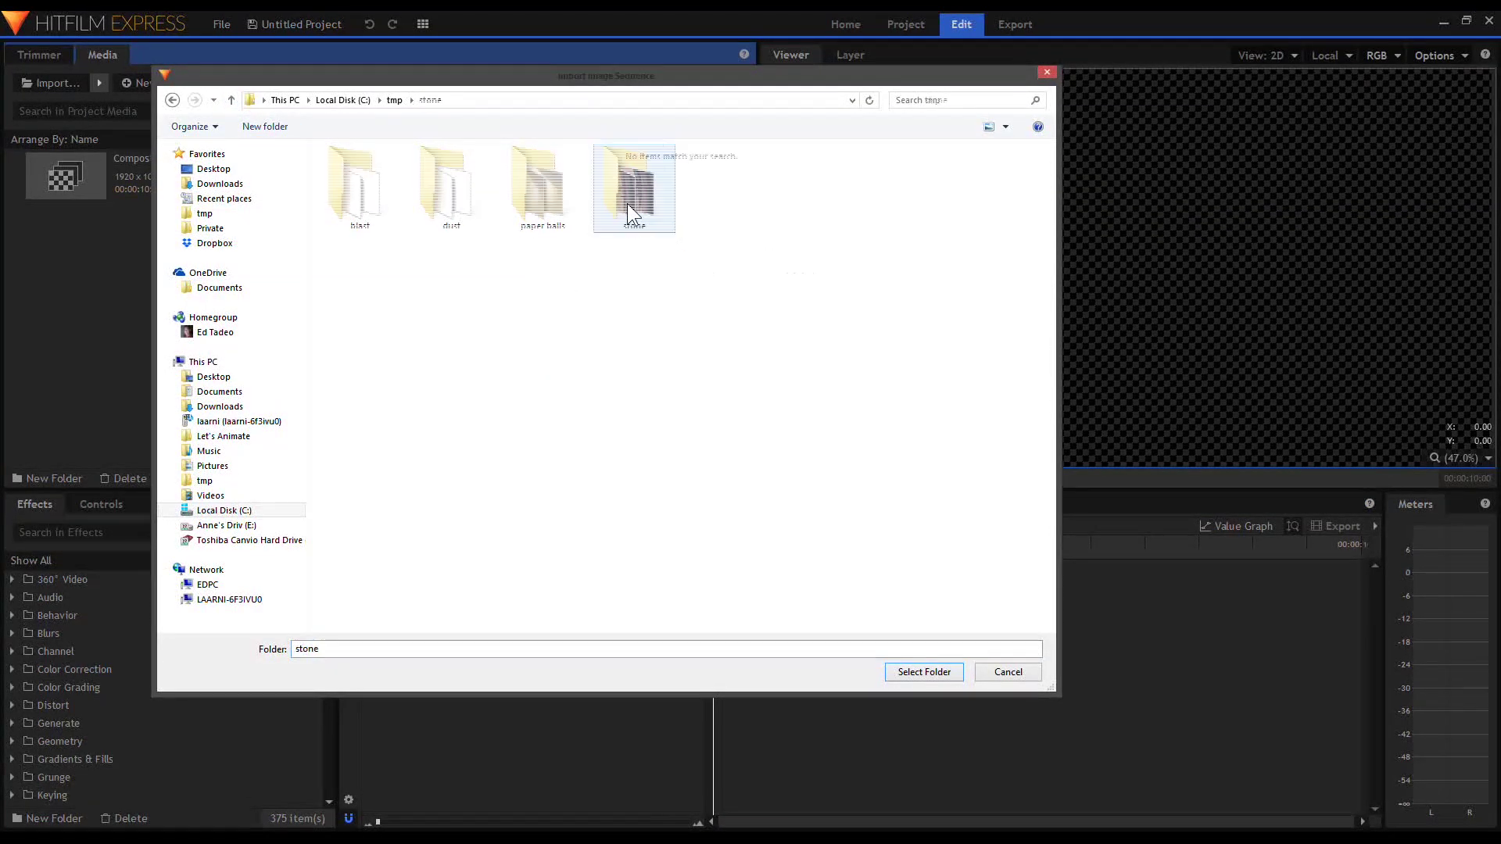
pyautogui.click(924, 671)
pyautogui.click(99, 85)
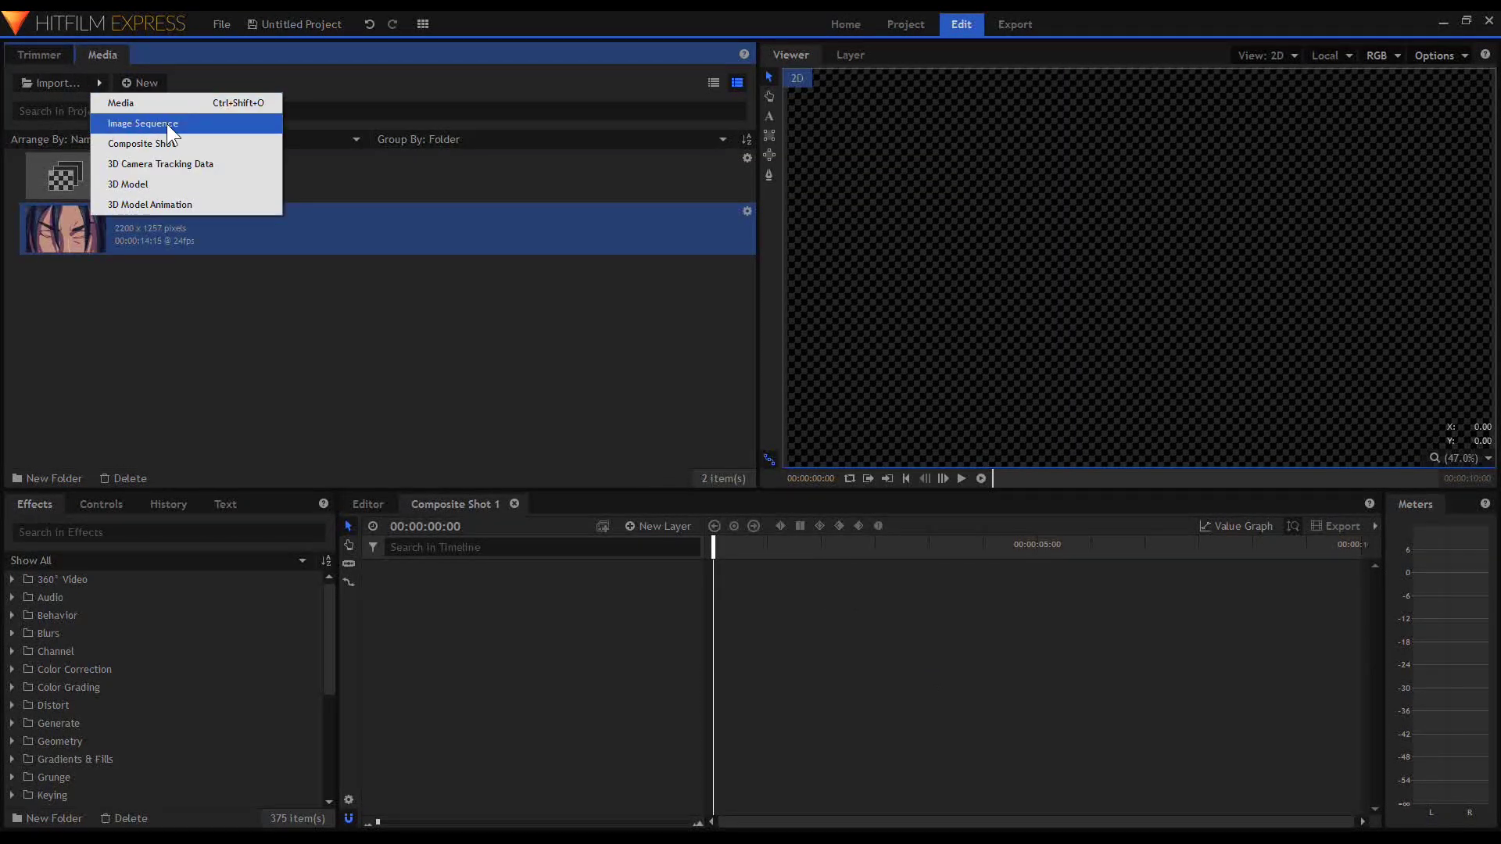
pyautogui.click(144, 125)
pyautogui.doubleClick(452, 184)
pyautogui.click(924, 671)
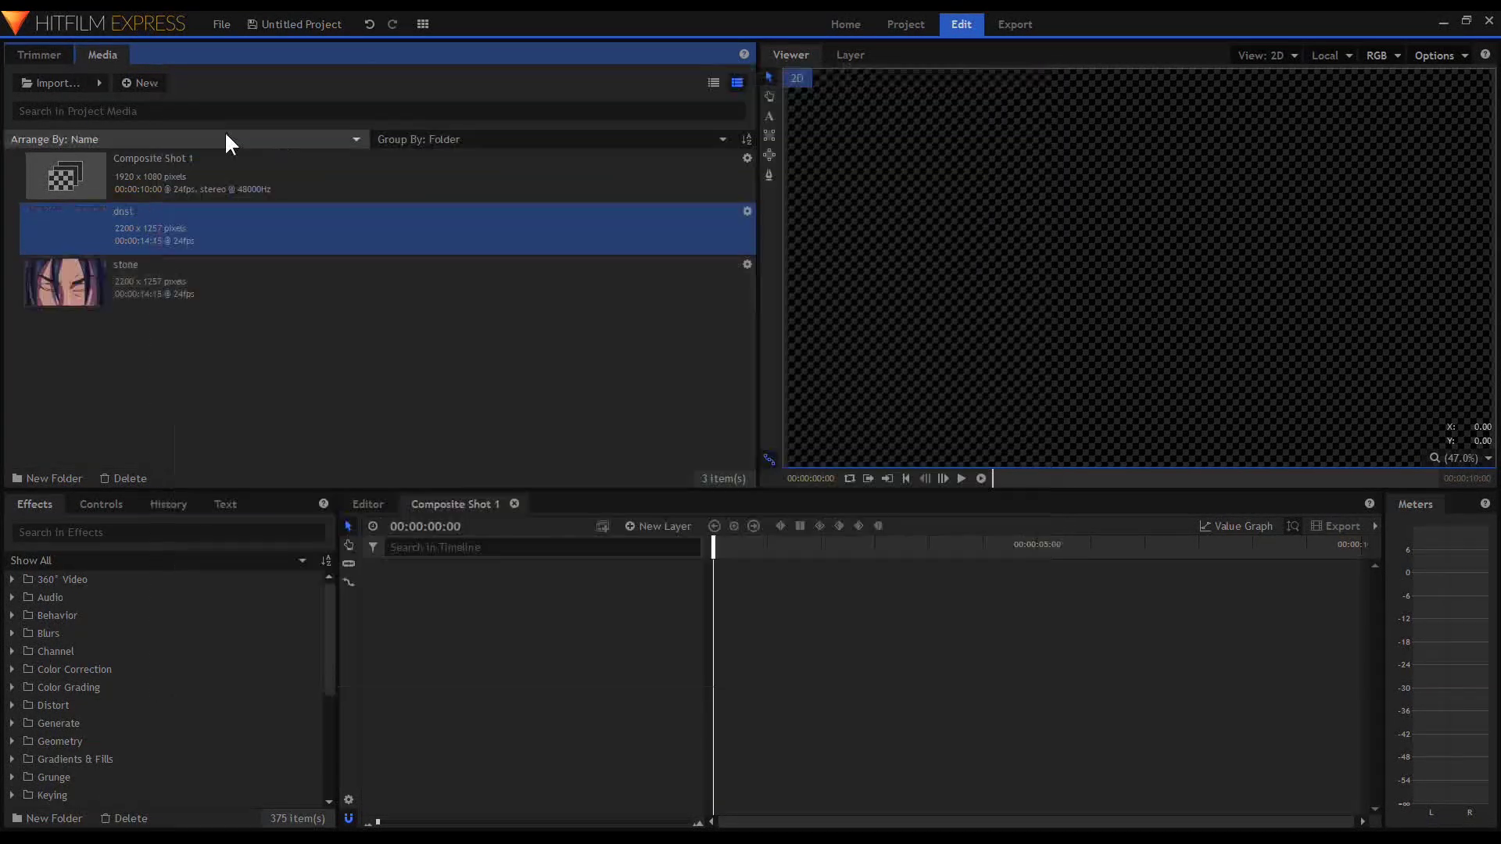
pyautogui.click(100, 85)
pyautogui.click(144, 124)
pyautogui.doubleClick(357, 188)
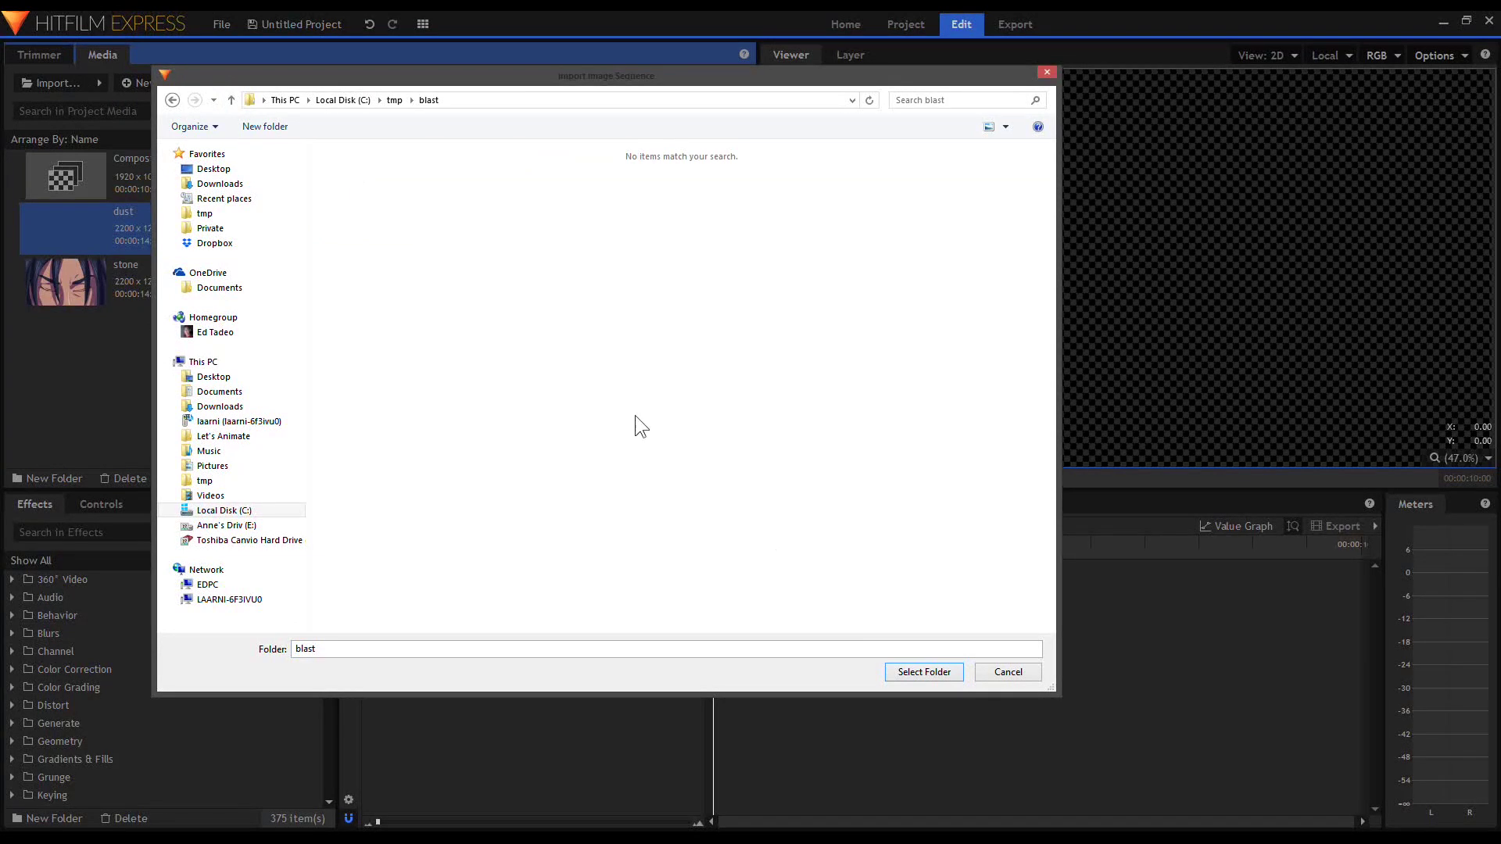
pyautogui.click(924, 671)
# Import the background image bg2.jpg from C:\tmp as media.
pyautogui.click(84, 344)
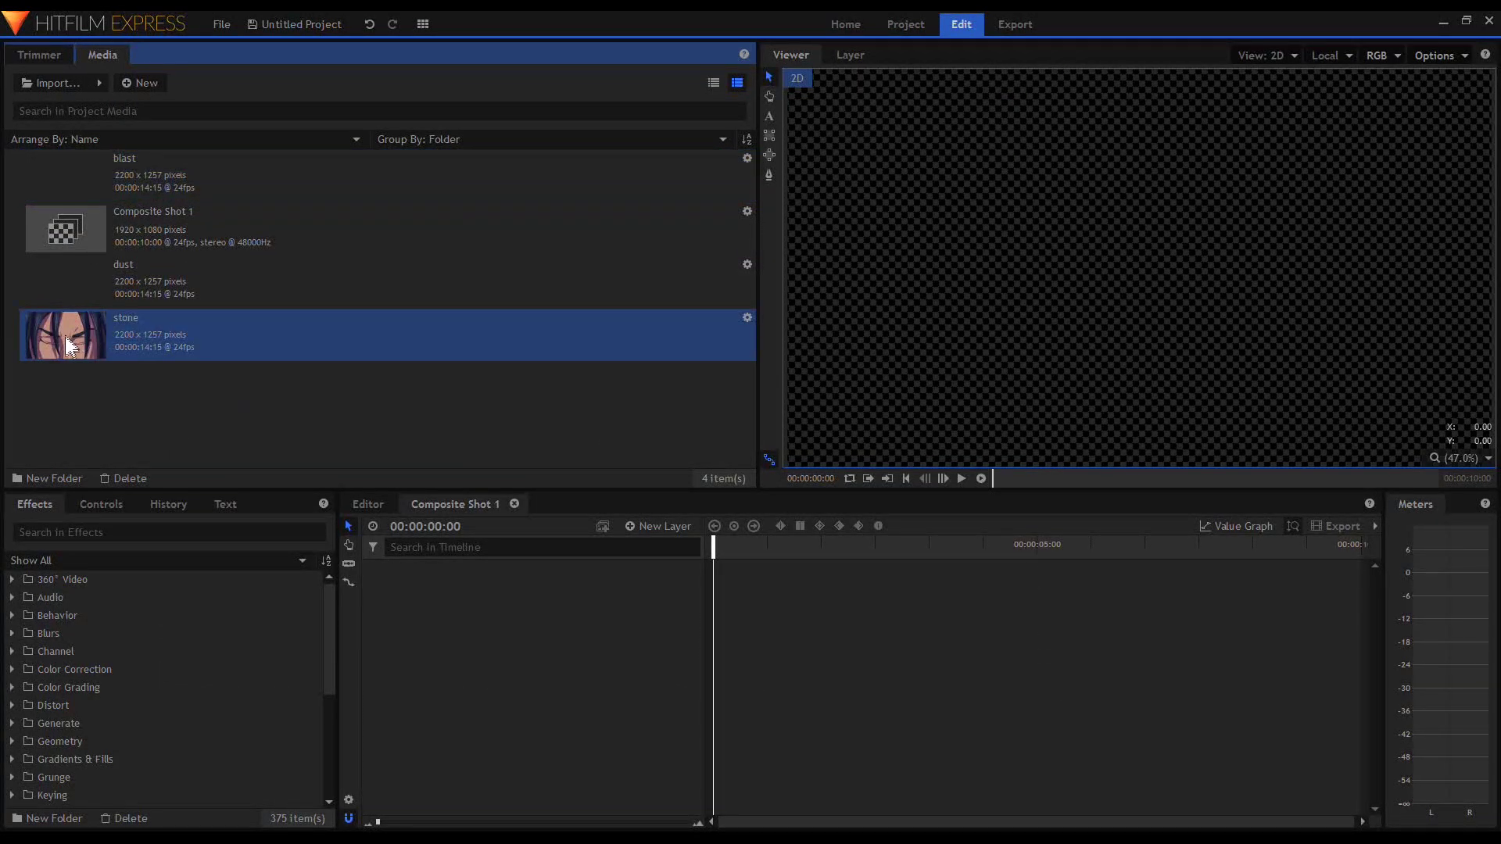
pyautogui.click(100, 84)
pyautogui.click(143, 107)
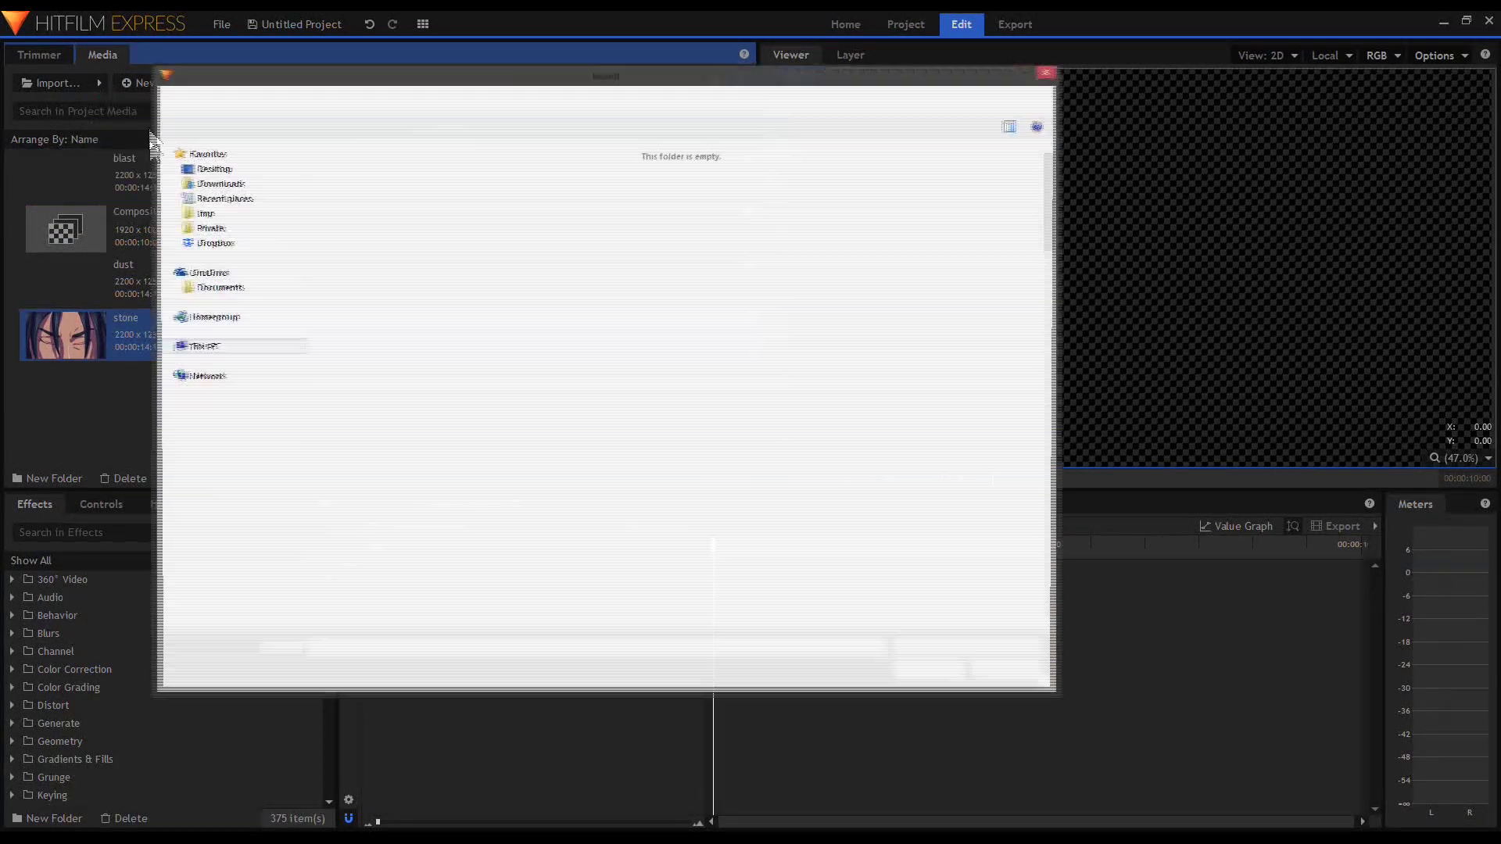
pyautogui.click(205, 480)
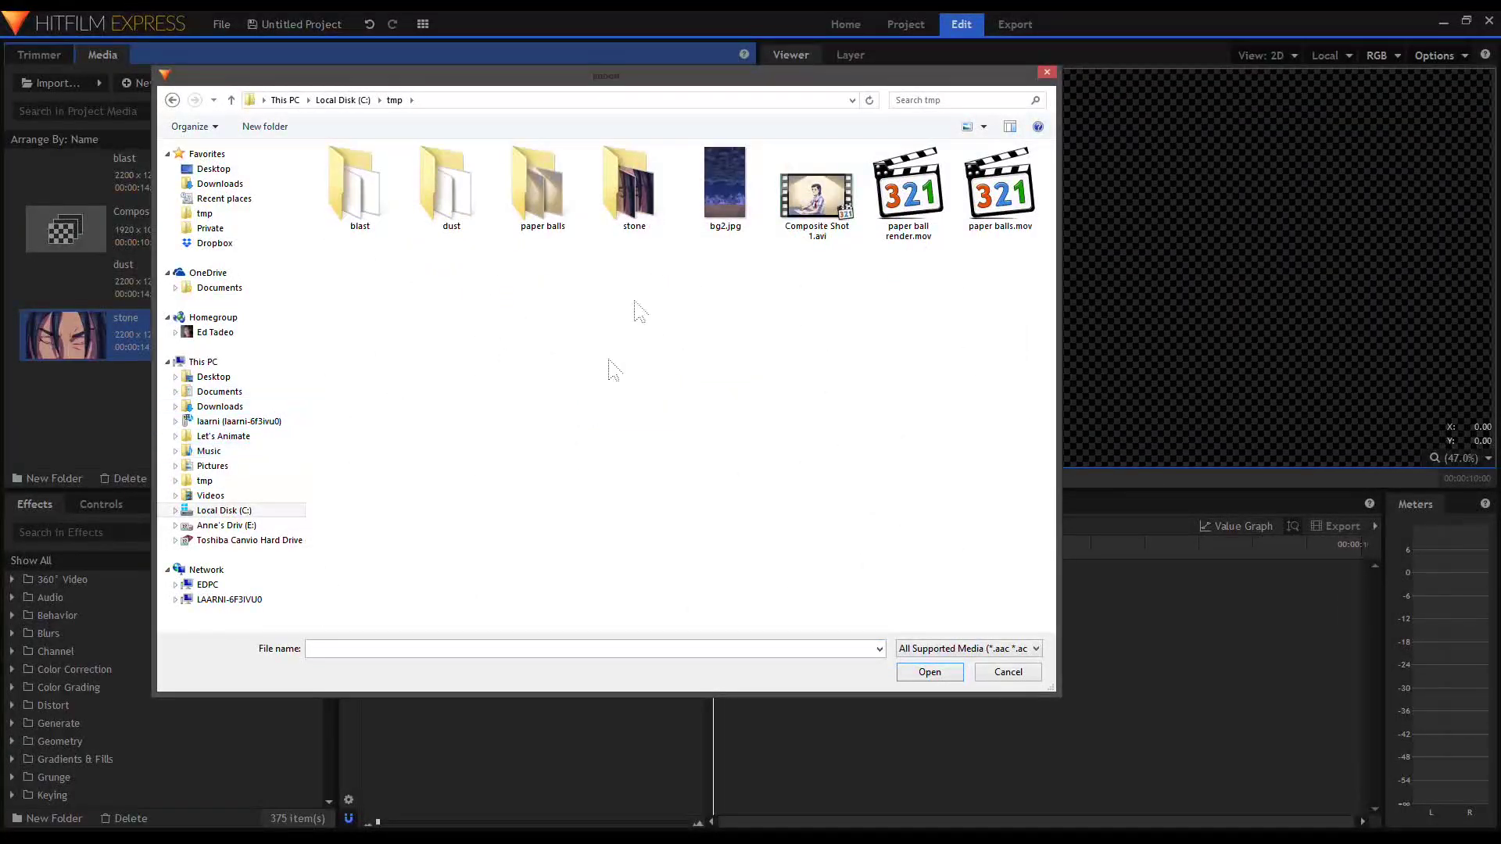
pyautogui.click(725, 187)
pyautogui.click(926, 673)
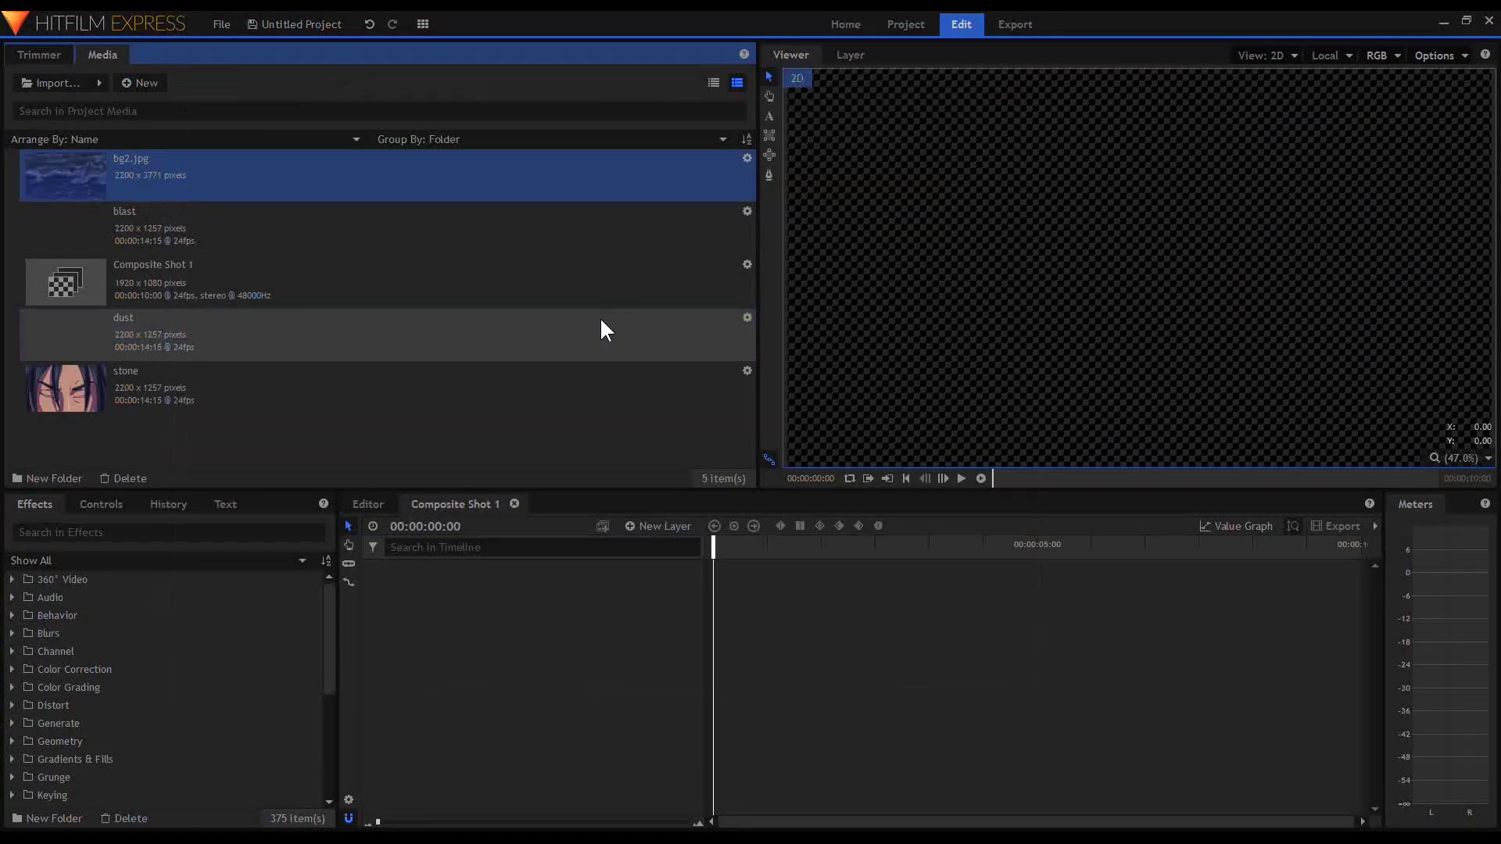
# Add bg2.jpg to Composite Shot 1 and shift it up to show the mountains.
pyautogui.moveTo(71, 174); pyautogui.dragTo(428, 597)
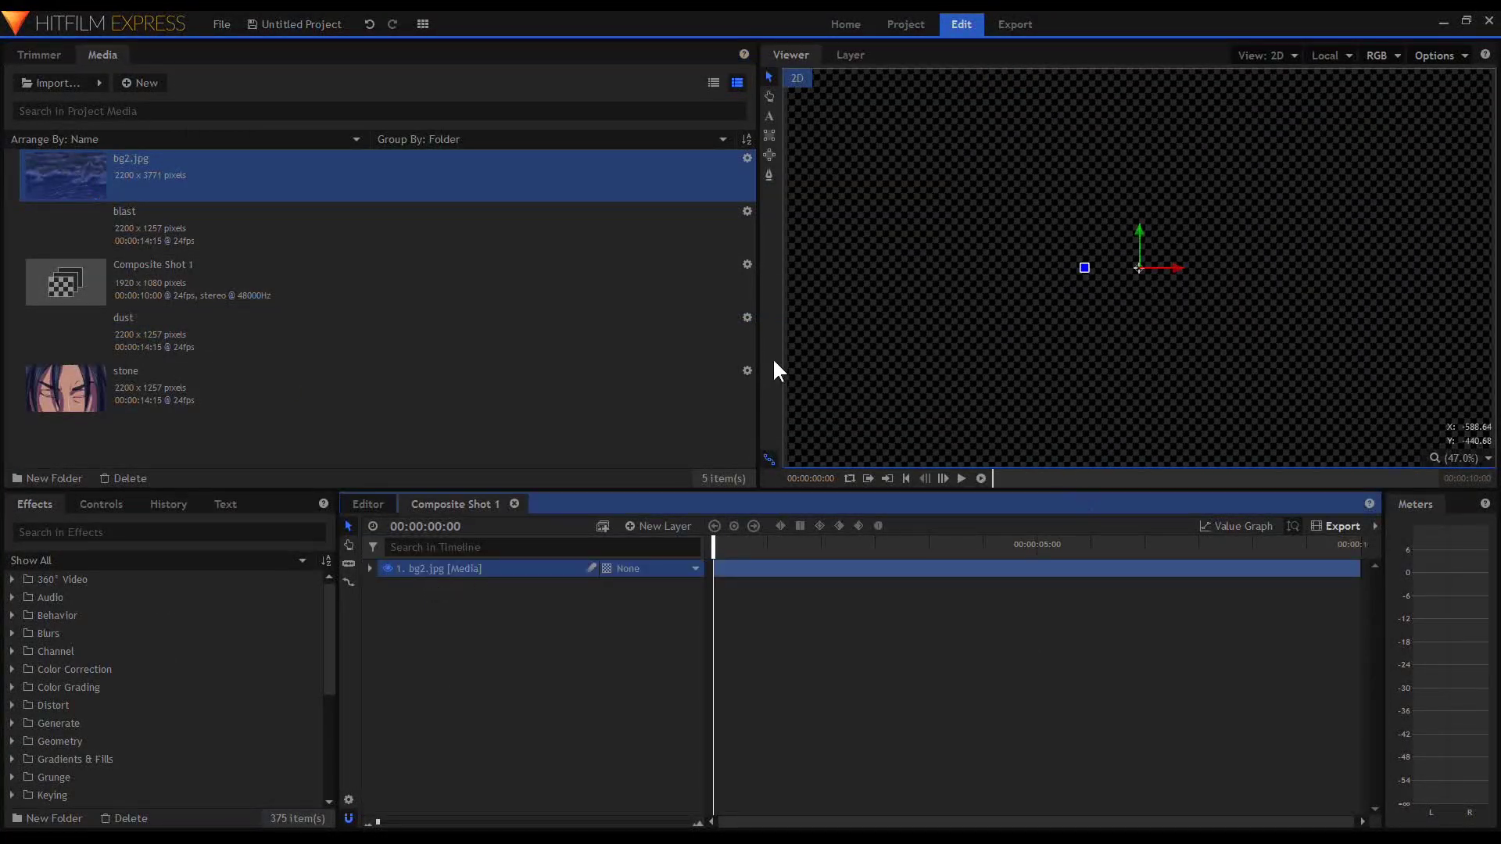
pyautogui.moveTo(760, 358); pyautogui.dragTo(482, 347)
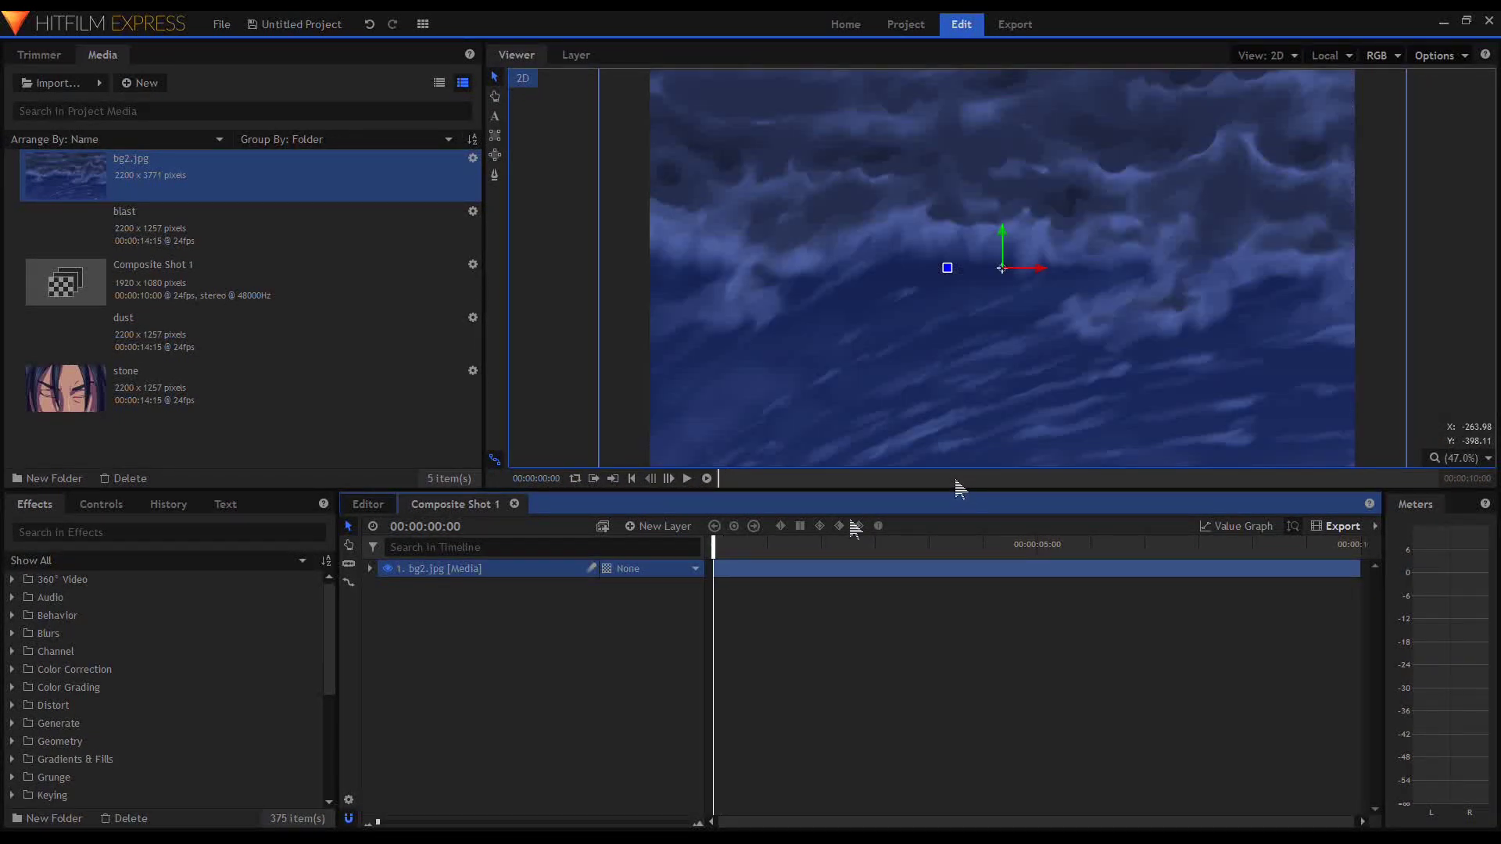
pyautogui.scroll(-2, 991, 250)
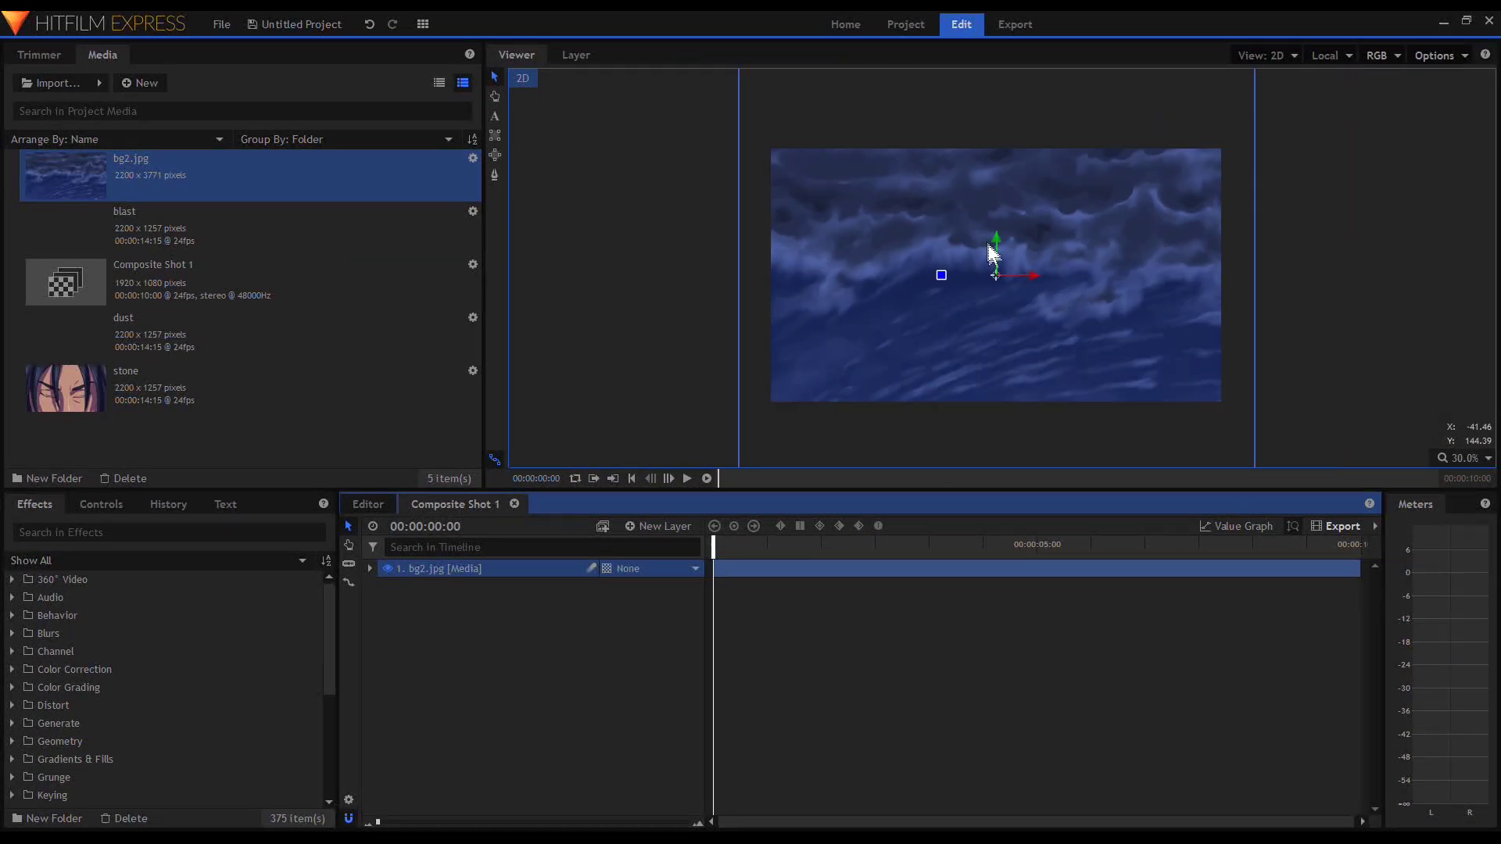
pyautogui.moveTo(997, 238); pyautogui.dragTo(986, 7)
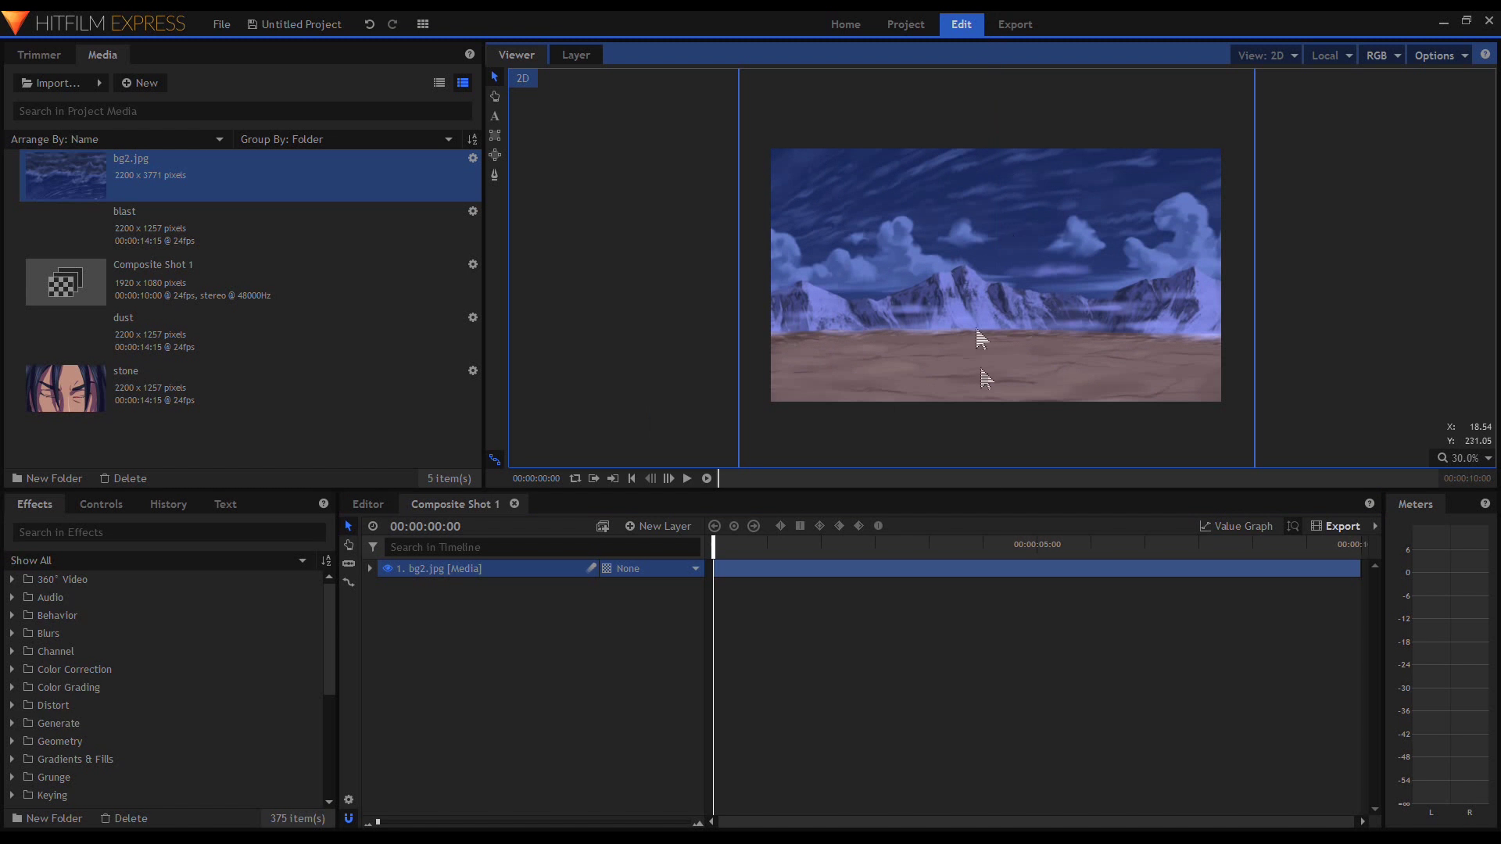
pyautogui.scroll(-2, 999, 446)
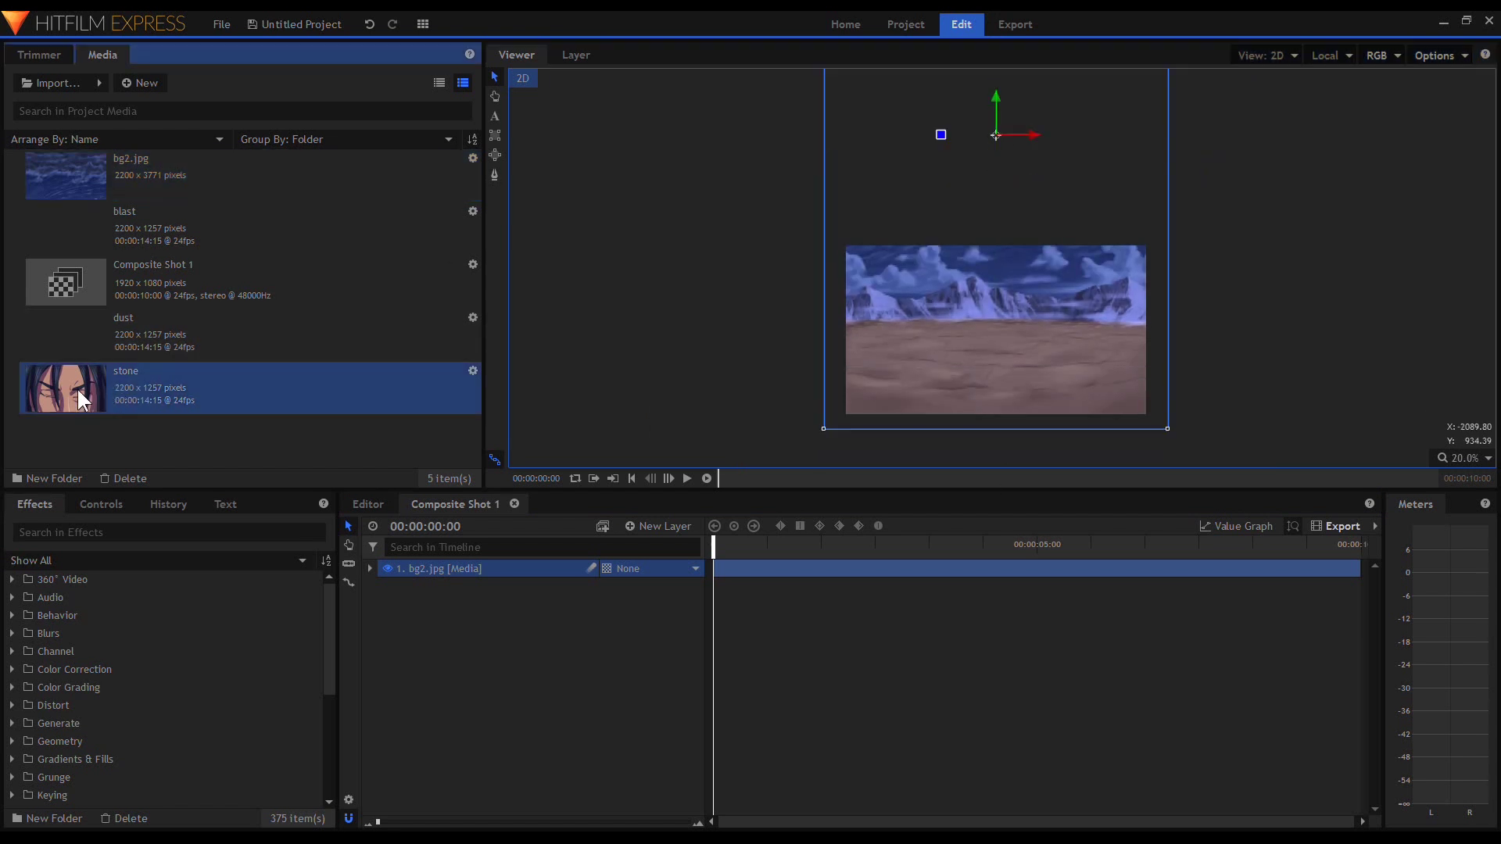
# Layer the stone sequence over the background, preview playback, then add dust on top.
pyautogui.moveTo(77, 390); pyautogui.dragTo(429, 569)
pyautogui.press('space')
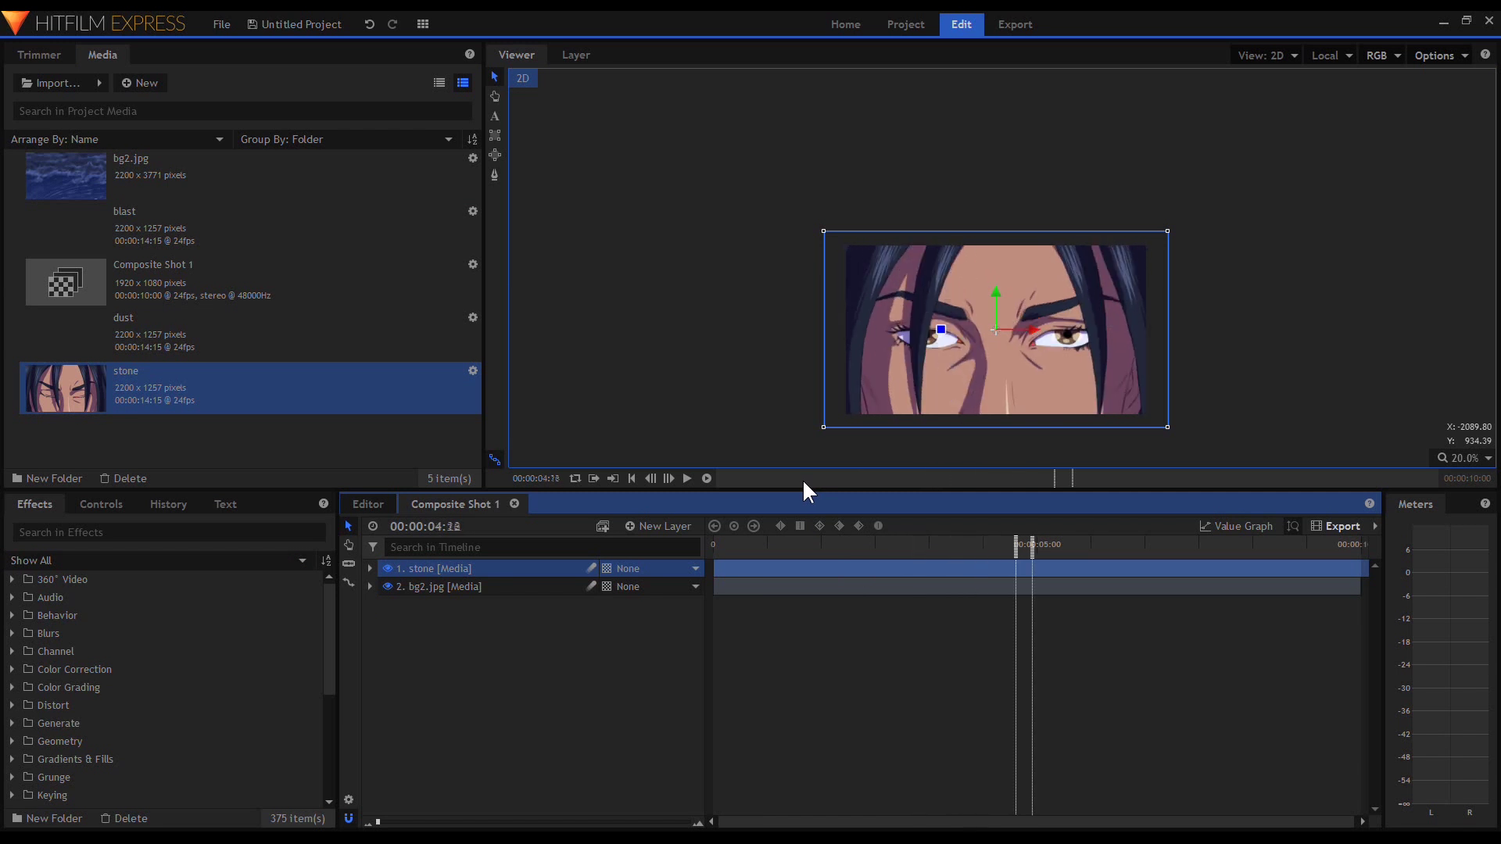
pyautogui.press('space')
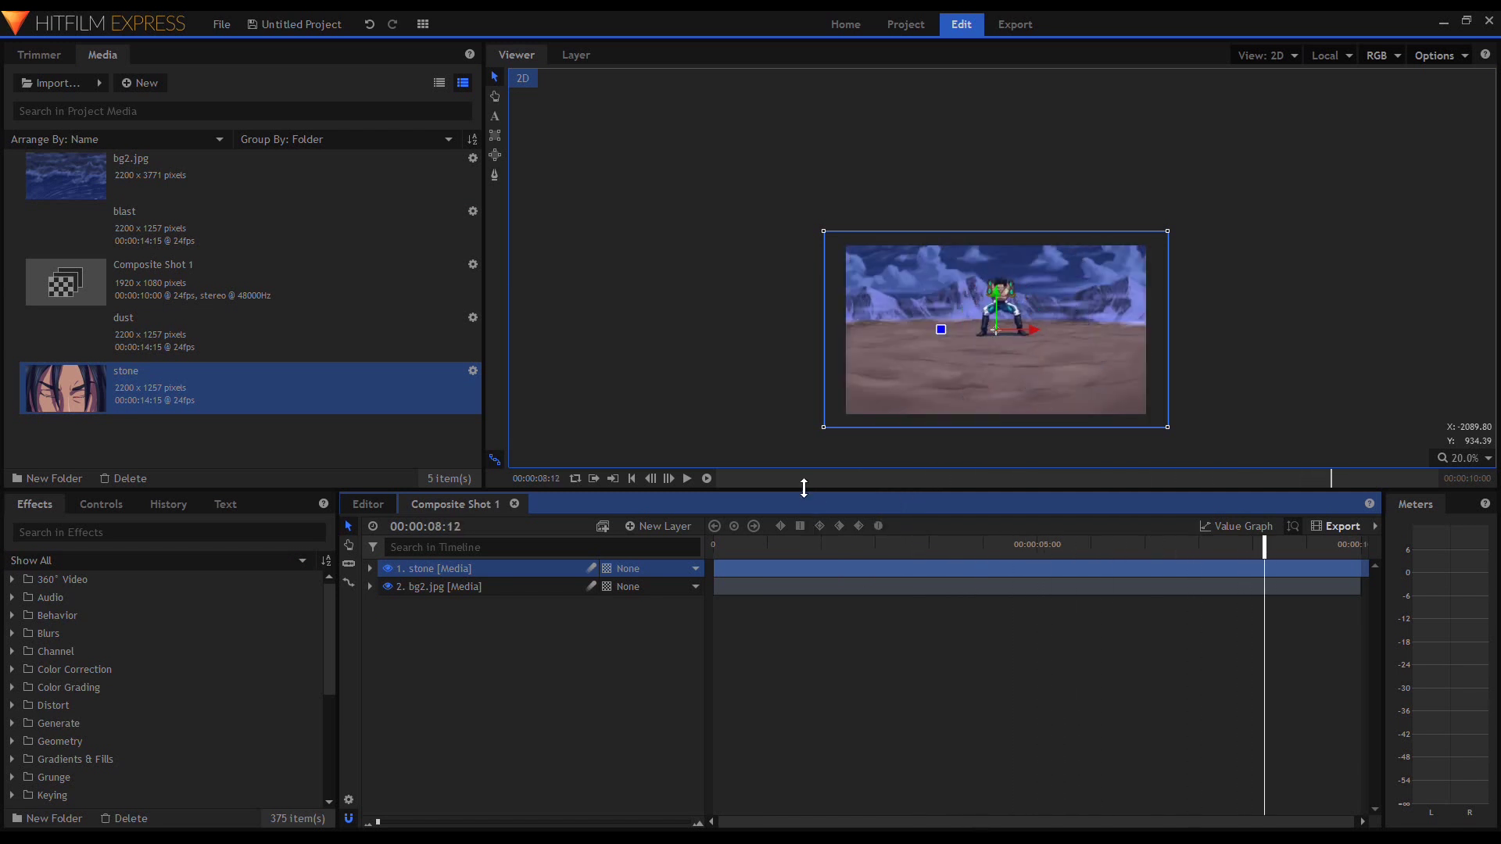
pyautogui.click(129, 270)
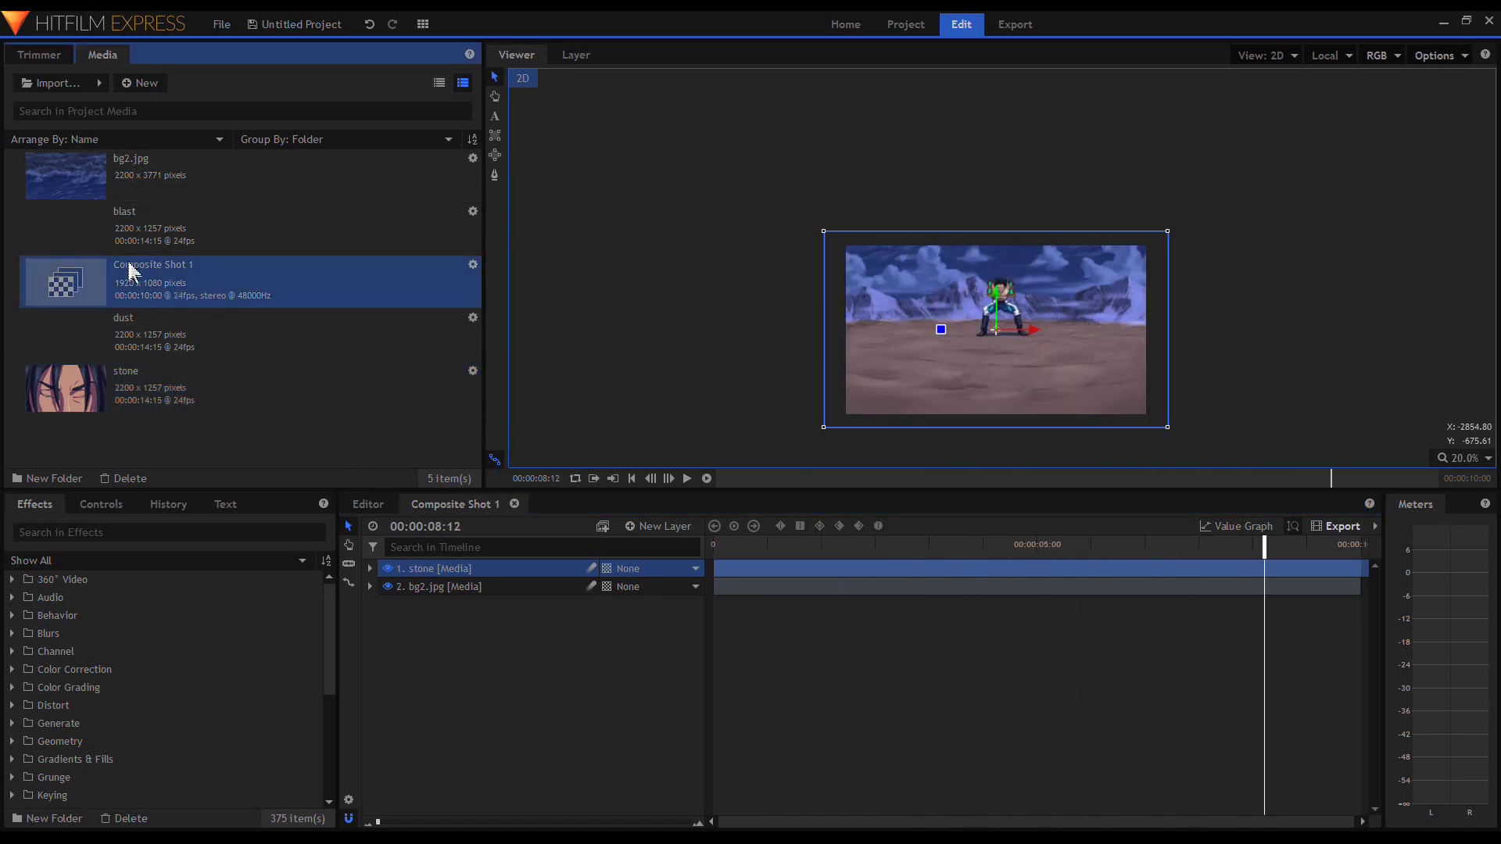
pyautogui.click(123, 325)
pyautogui.moveTo(72, 336); pyautogui.dragTo(435, 569)
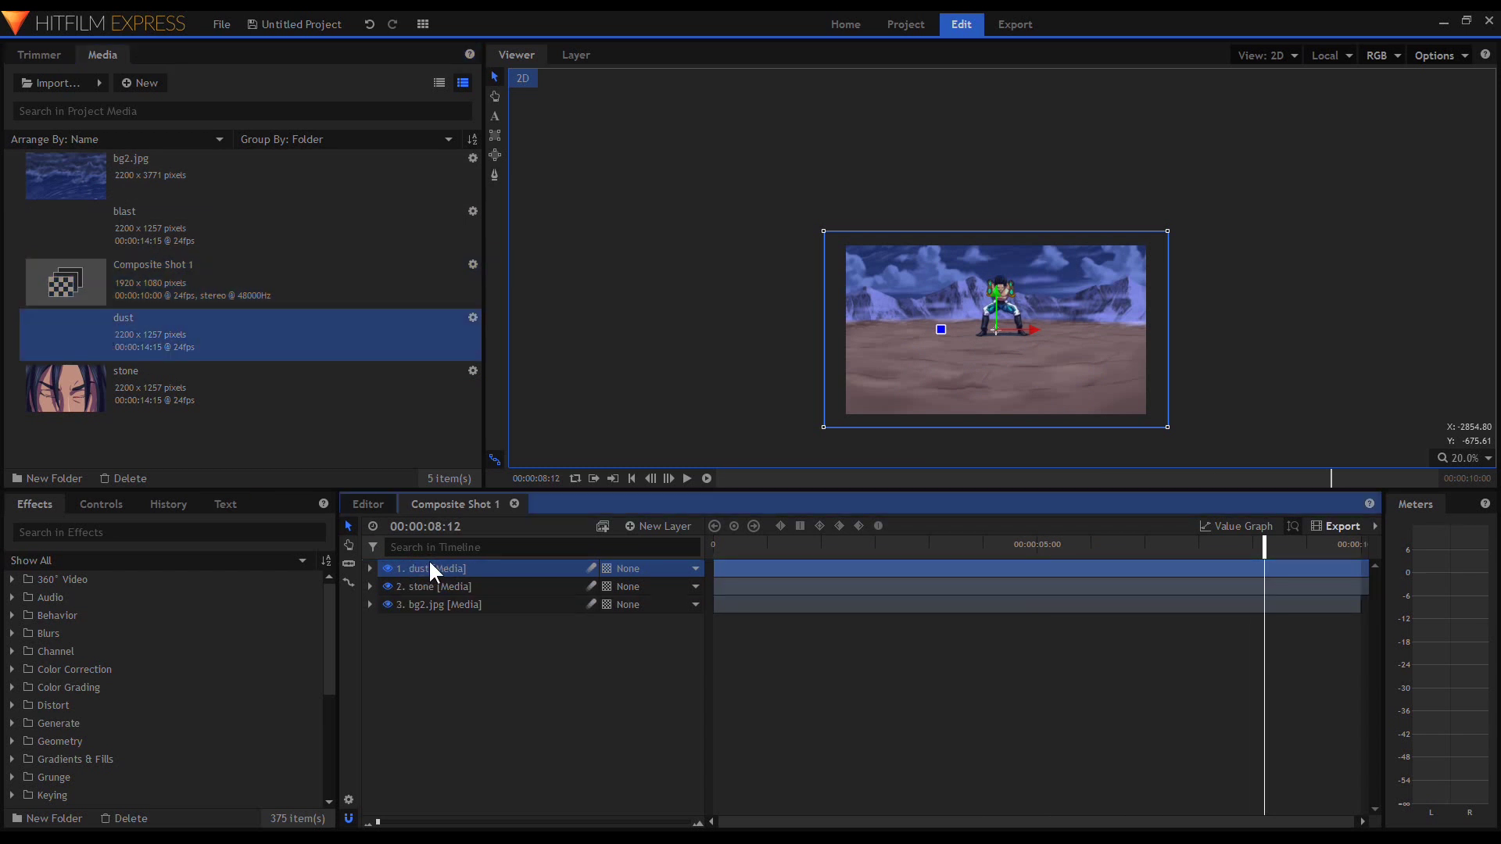